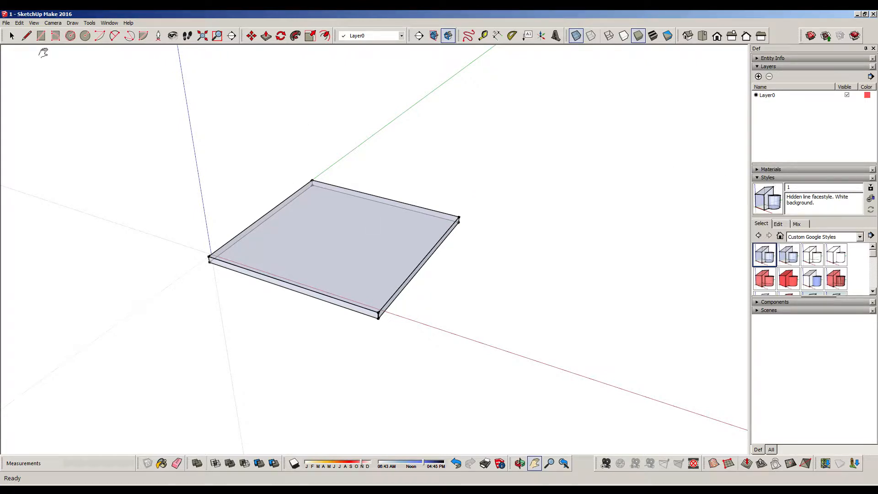
left_click(10, 37)
key("o")
left_click_drag(514, 231, 407, 221)
key("space")
key("o")
key("space")
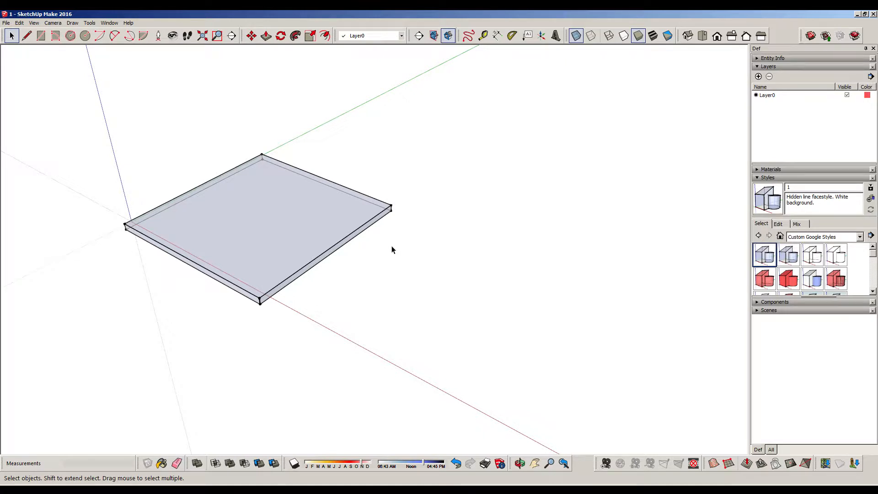
middle_click_drag(298, 209, 285, 198)
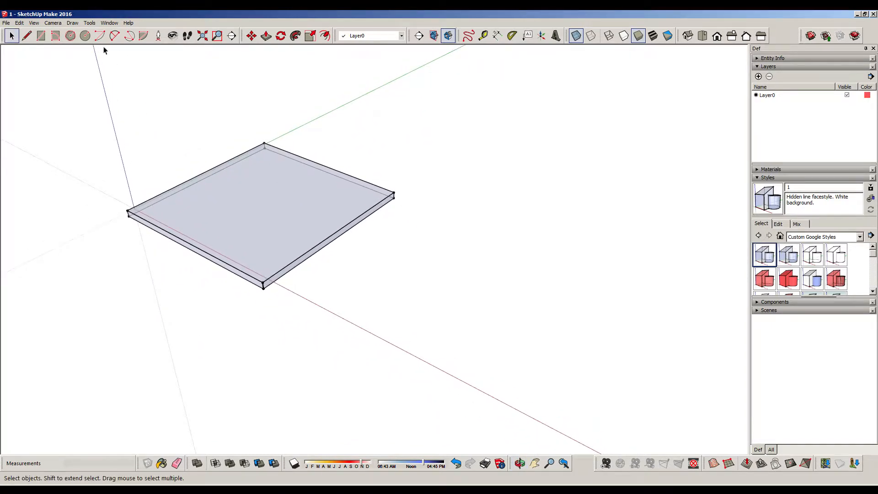
Outline a 40' by 40' square on the slab's top face at the corner lying on the red axis
left_click(26, 35)
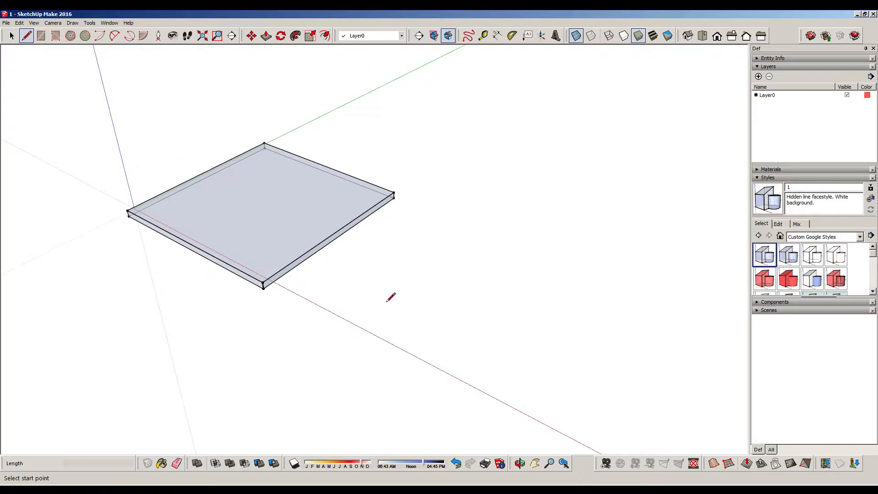
left_click(265, 282)
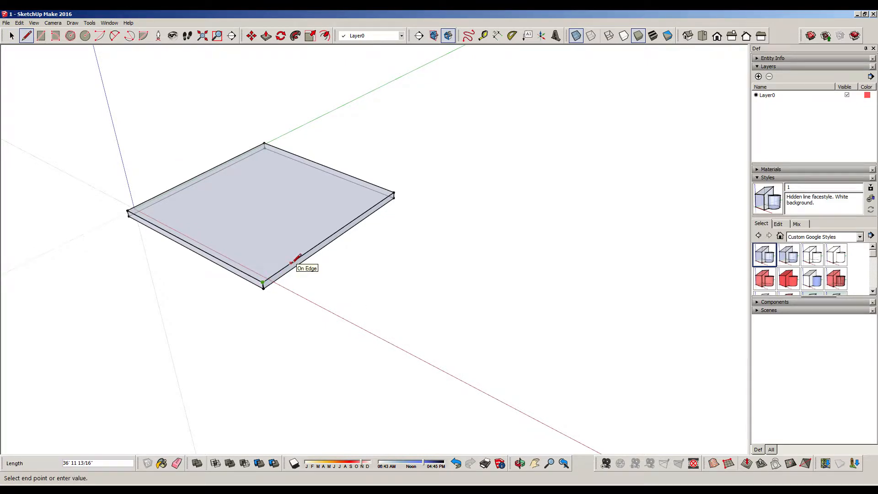
type("40")
key("Return")
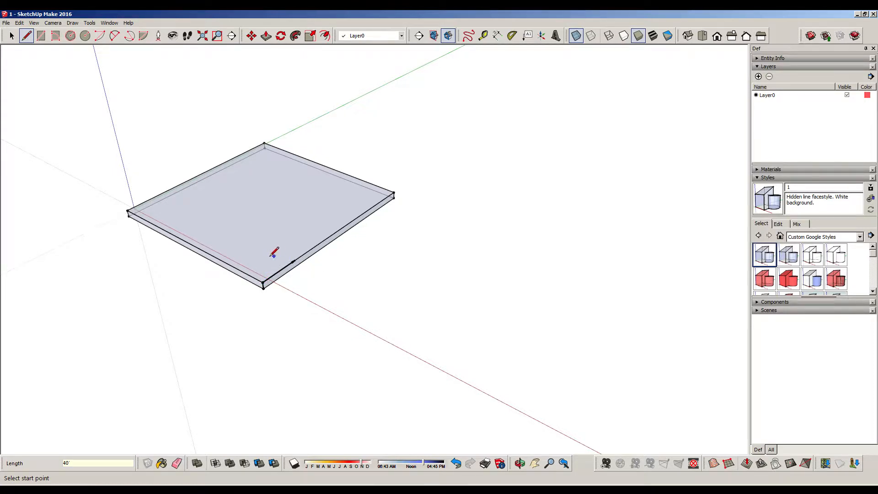
middle_click_drag(324, 281, 578, 278)
middle_click_drag(507, 290, 441, 293)
left_click(408, 275)
type("40")
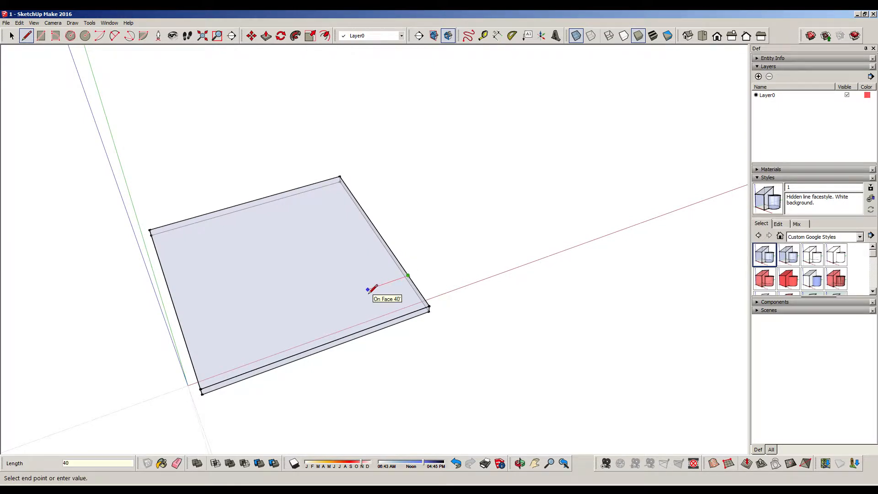
key("Return")
left_click(387, 320)
left_click(13, 37)
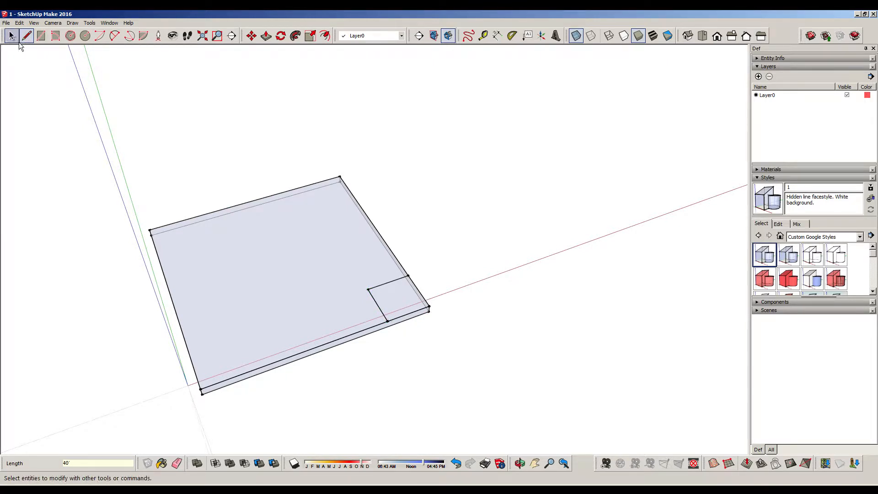
Outline a 40' by 40' square on the slab's top face at the corner diagonally opposite the origin
middle_click_drag(517, 236, 387, 255)
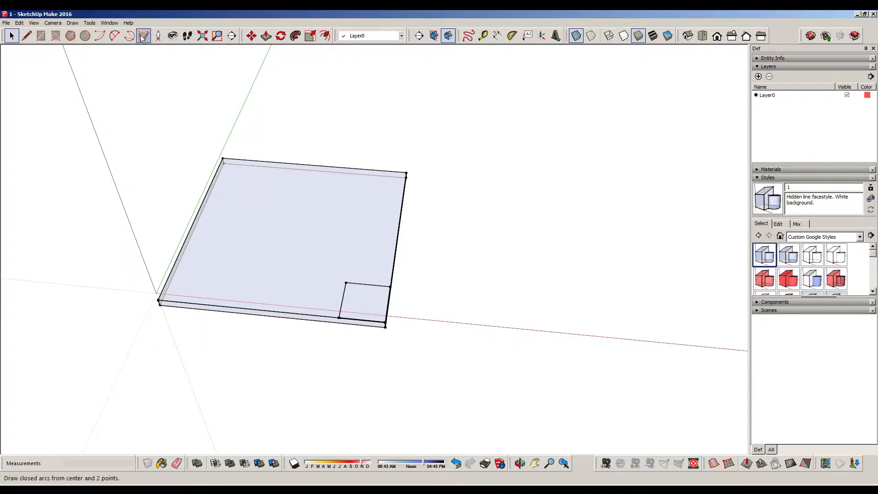
left_click(26, 35)
left_click(406, 173)
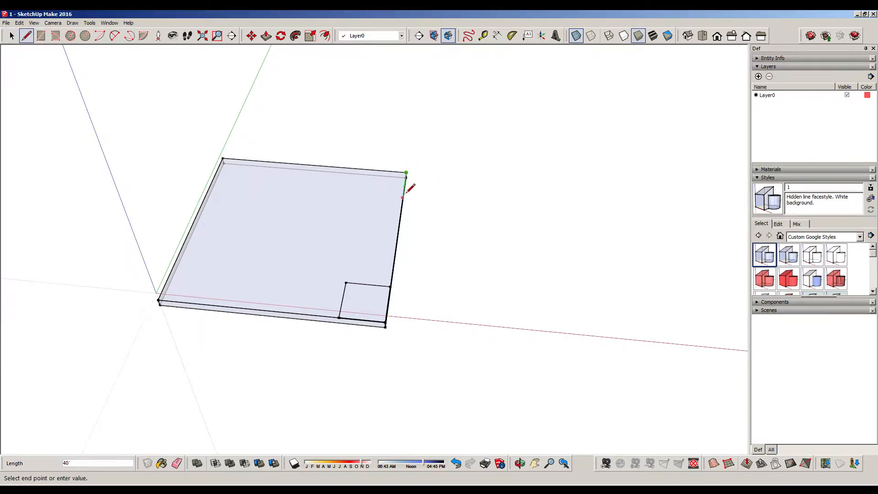
left_click(403, 197)
left_click(402, 197)
type("40")
key("Return")
left_click(370, 168)
Outline a 40' by 40' square on the slab's top face at the corner lying on the green axis
left_click(223, 158)
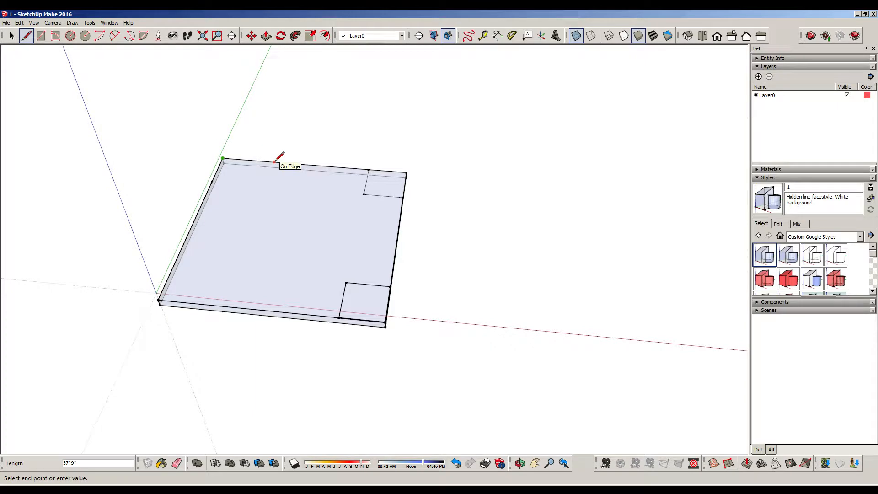
key("Escape")
left_click(212, 181)
key("Return")
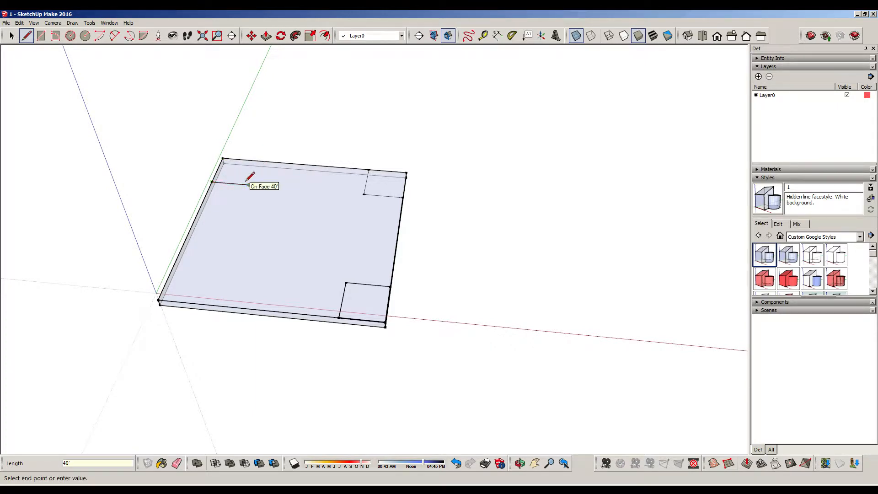
left_click(259, 161)
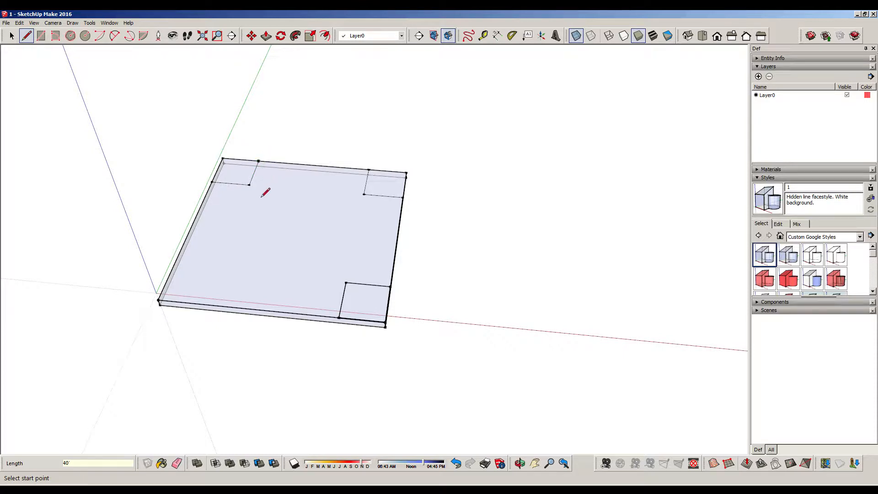
Outline a 40' by 40' square on the slab's top face at the corner by the origin
left_click(159, 300)
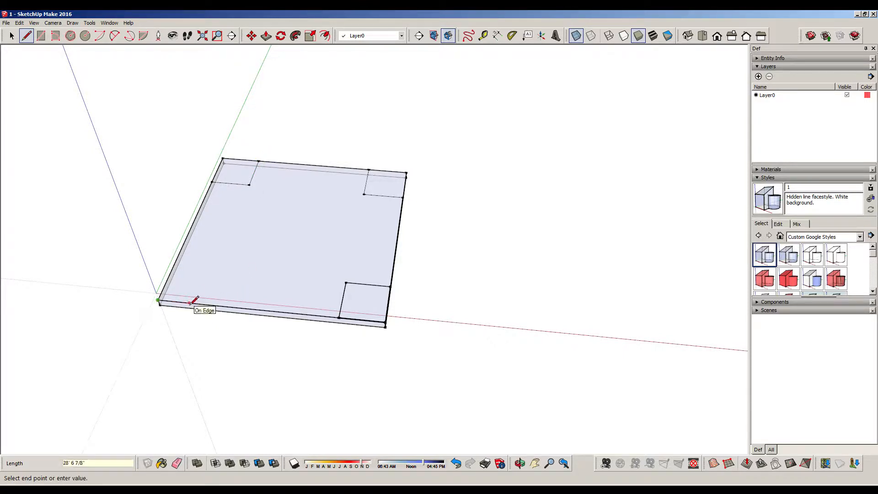
key("Escape")
left_click(203, 304)
left_click(215, 270)
left_click(173, 266)
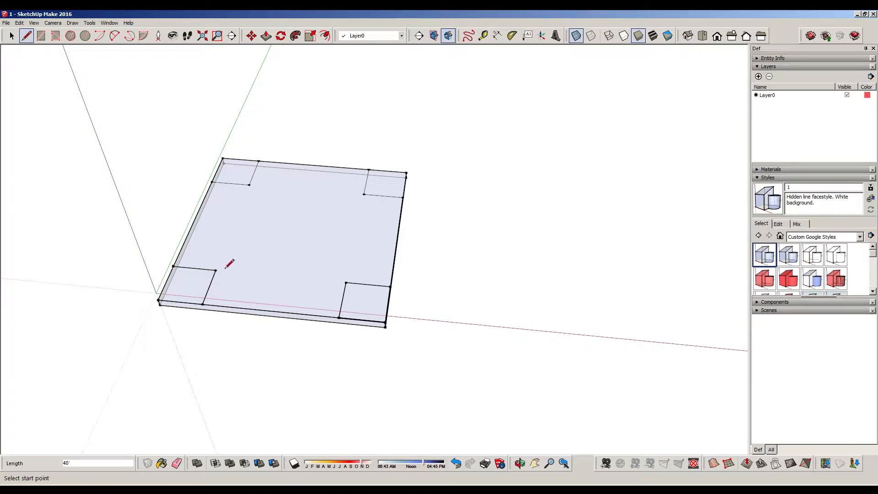
left_click(11, 36)
Add a layer named EarlySketch and change its color to light gray
middle_click_drag(421, 194, 360, 164)
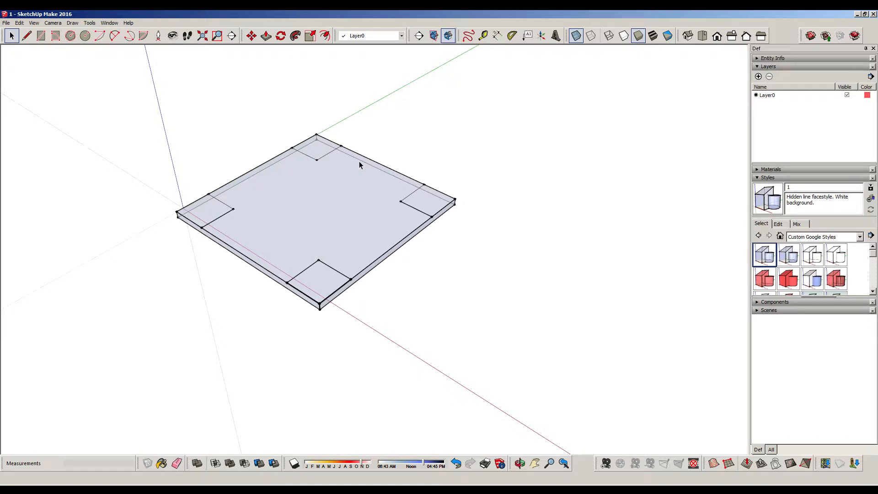
left_click(790, 109)
left_click(759, 76)
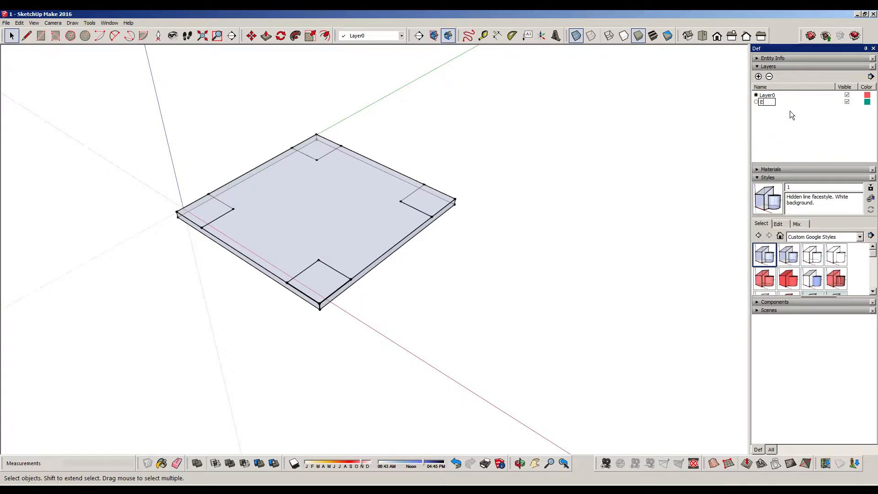
type("EarlySketch")
left_click(869, 103)
left_click(868, 103)
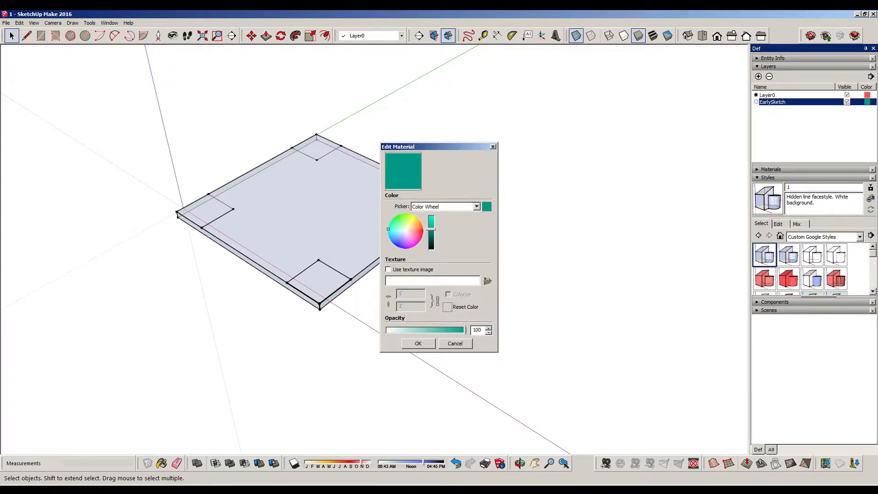
left_click_drag(388, 230, 403, 229)
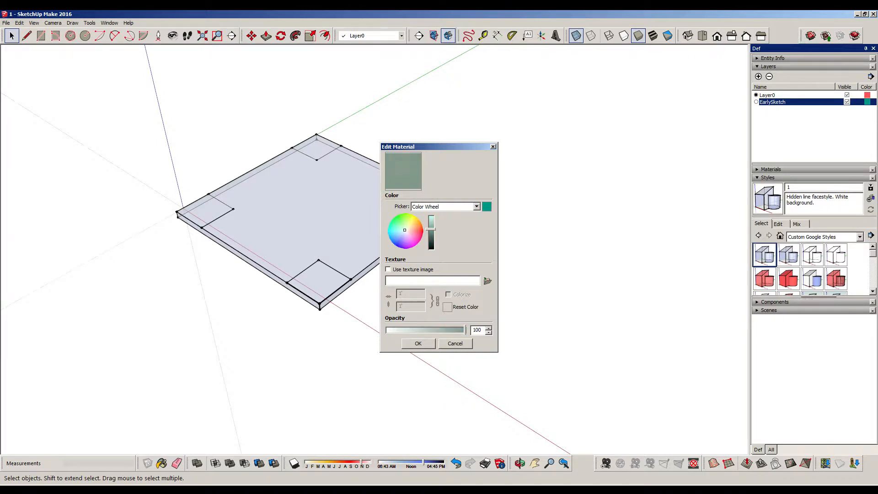
mouse_move(432, 230)
left_mouse_down()
mouse_move(432, 242)
mouse_move(431, 220)
left_mouse_up()
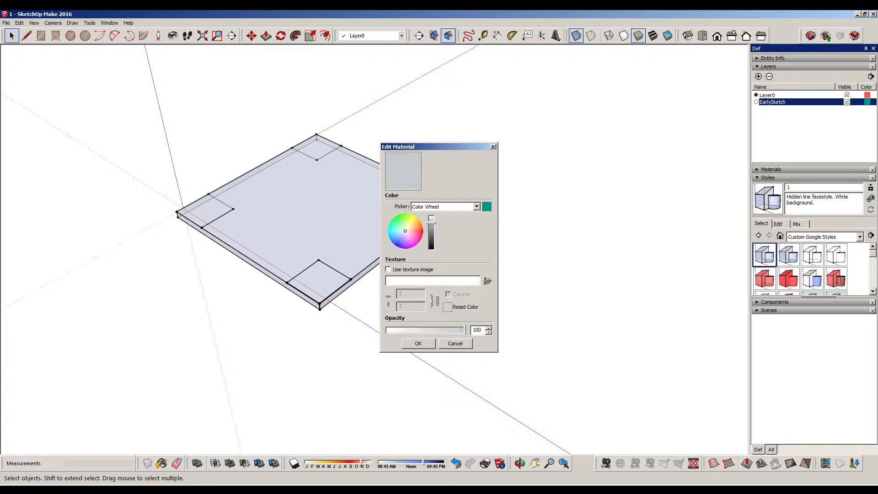
left_click(418, 344)
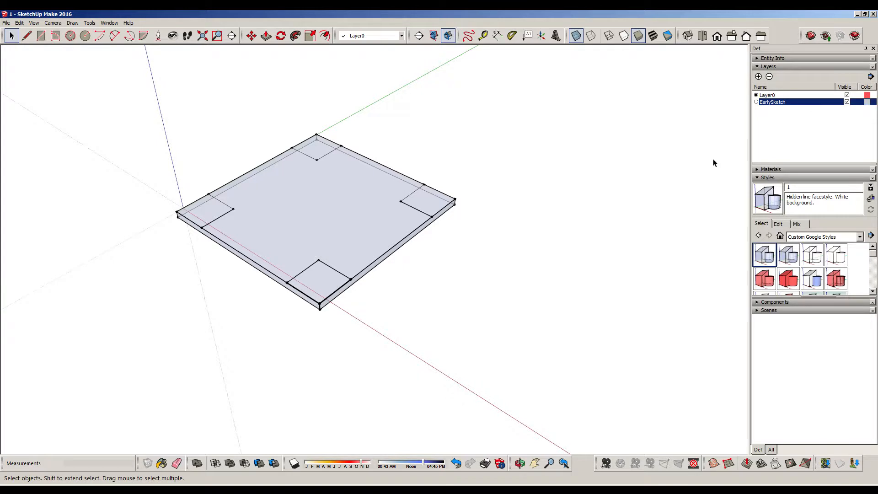
mouse_move(134, 82)
left_mouse_down()
mouse_move(172, 138)
mouse_move(550, 354)
left_mouse_up()
right_click(337, 184)
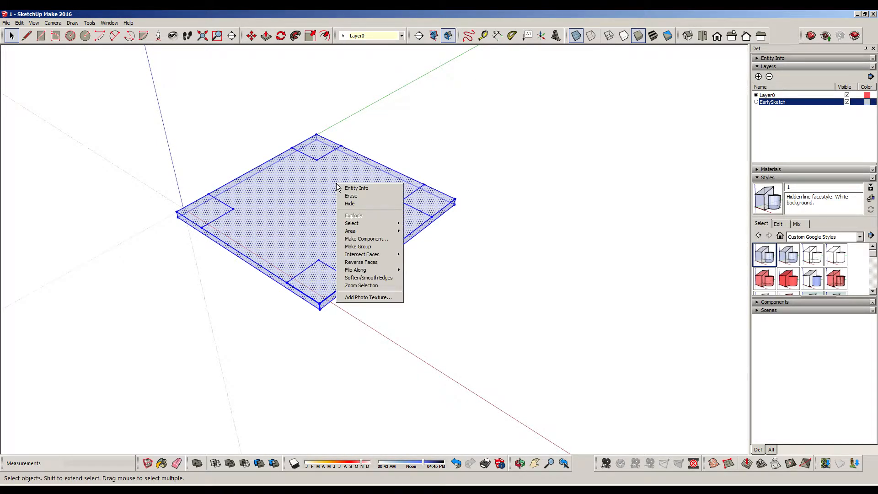
mouse_move(392, 225)
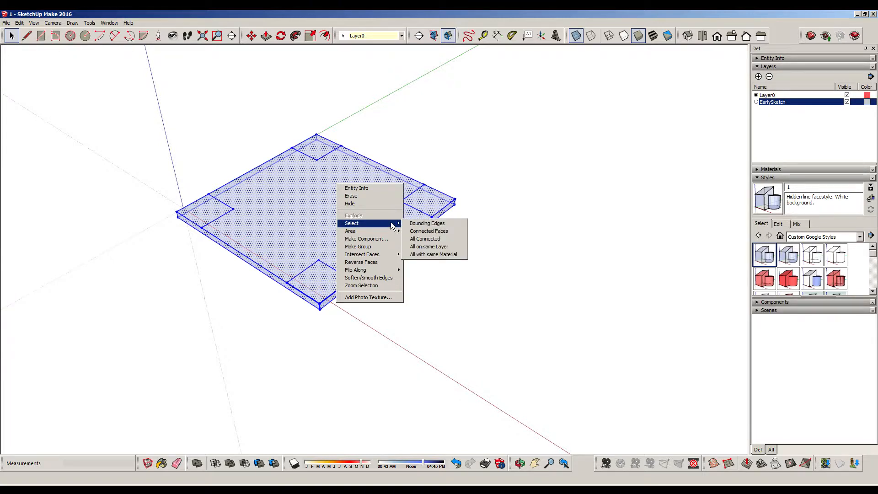
left_click(249, 118)
Make EarlySketch the active layer for new geometry
left_click_drag(121, 78, 512, 338)
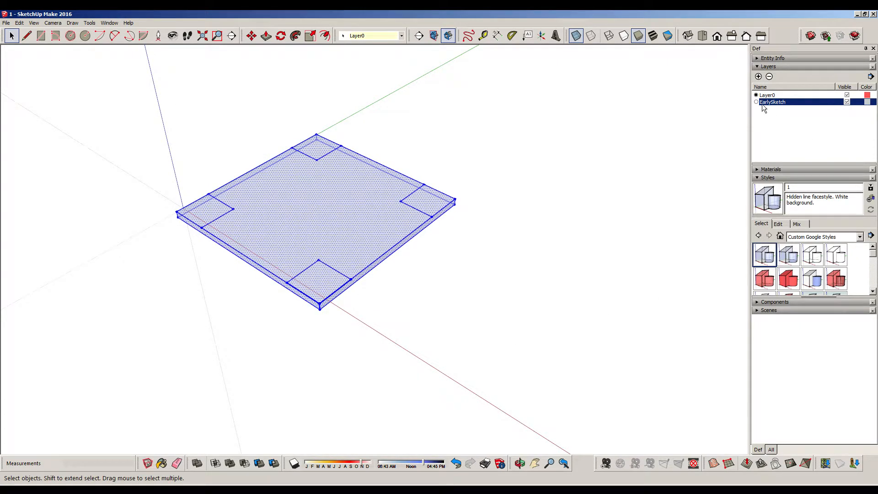
left_click(440, 141)
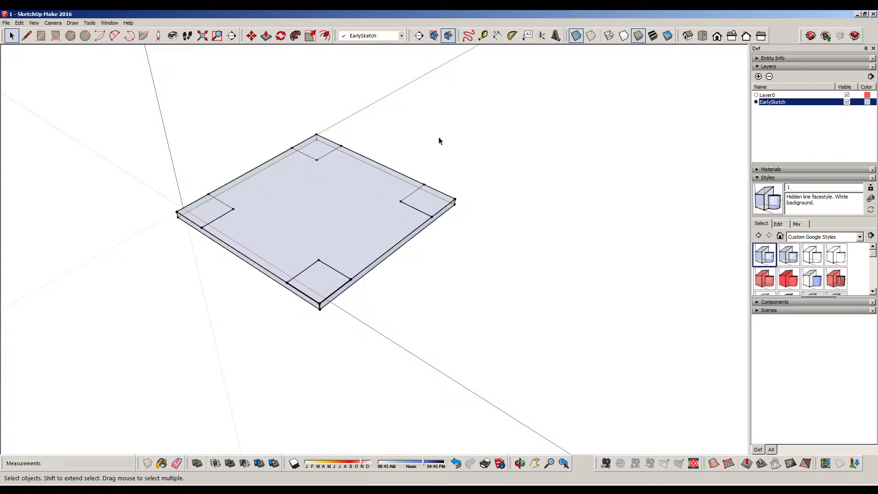
left_click(329, 216)
left_click(447, 150)
left_click(756, 95)
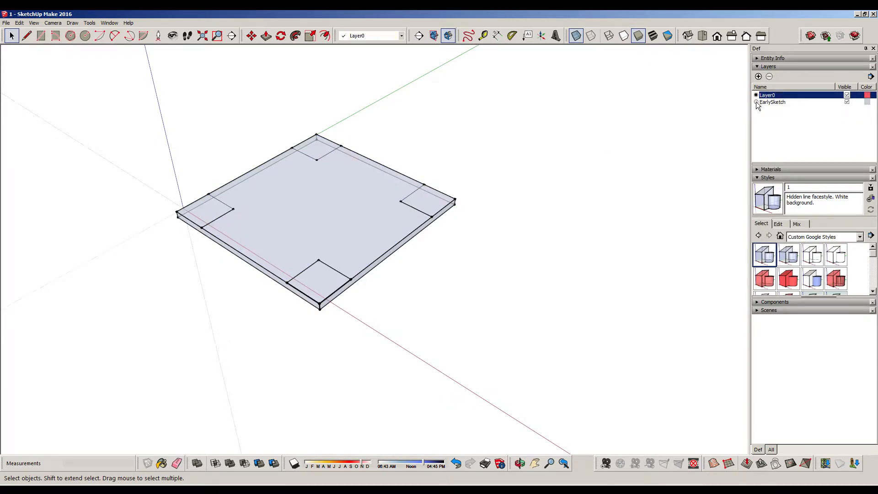
left_click(756, 102)
Assign the whole slab, including its corner squares, to the EarlySketch layer
left_click(310, 208)
right_click(310, 207)
left_click(321, 211)
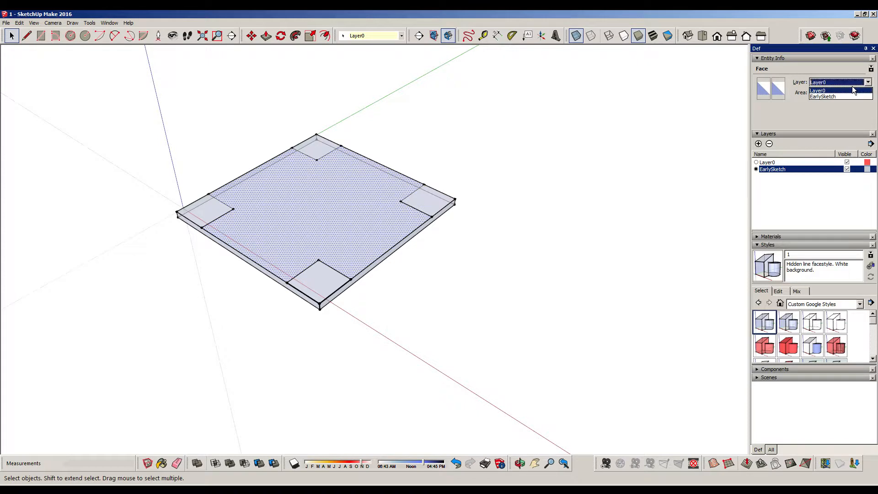
left_click(157, 101)
left_click_drag(145, 84, 503, 373)
left_click(843, 83)
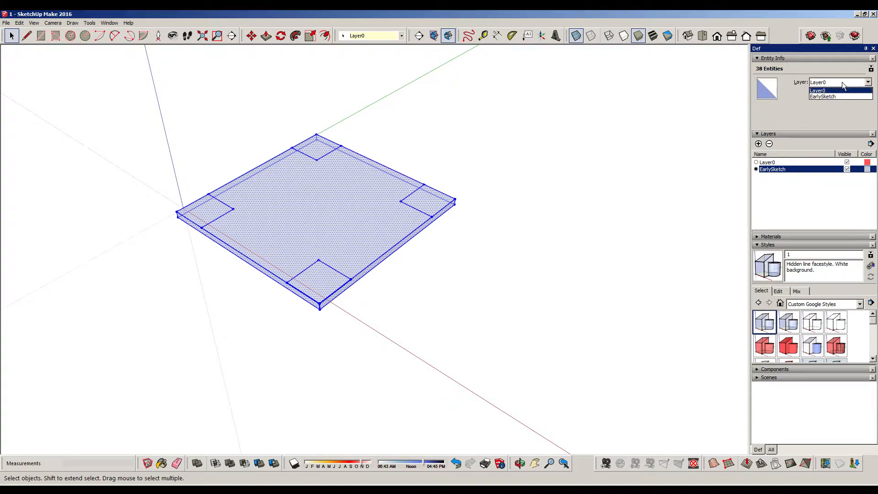
left_click(836, 95)
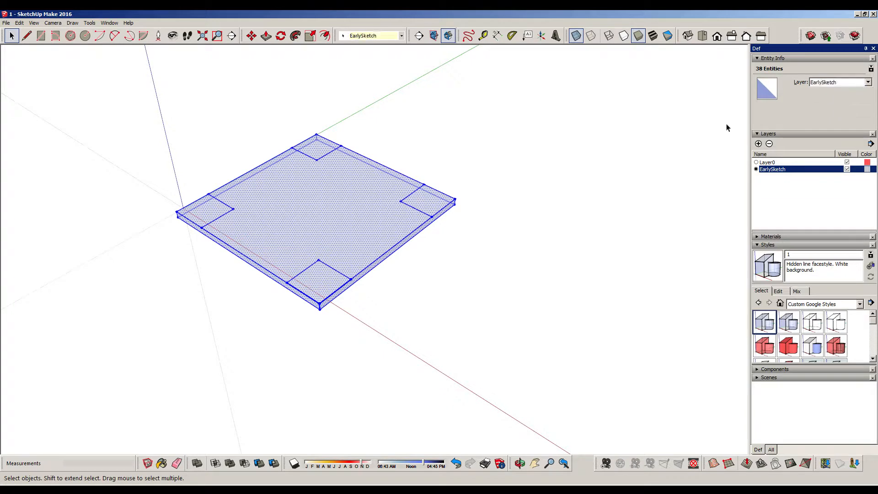
left_click(465, 146)
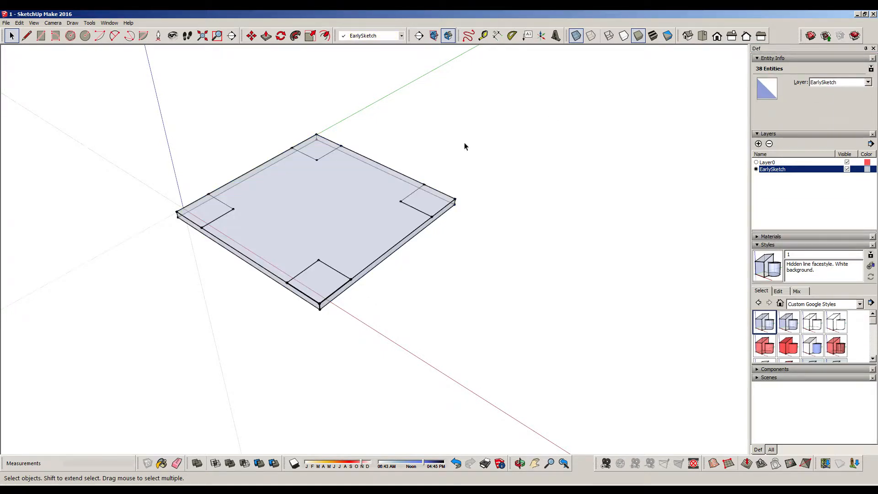
left_click(758, 58)
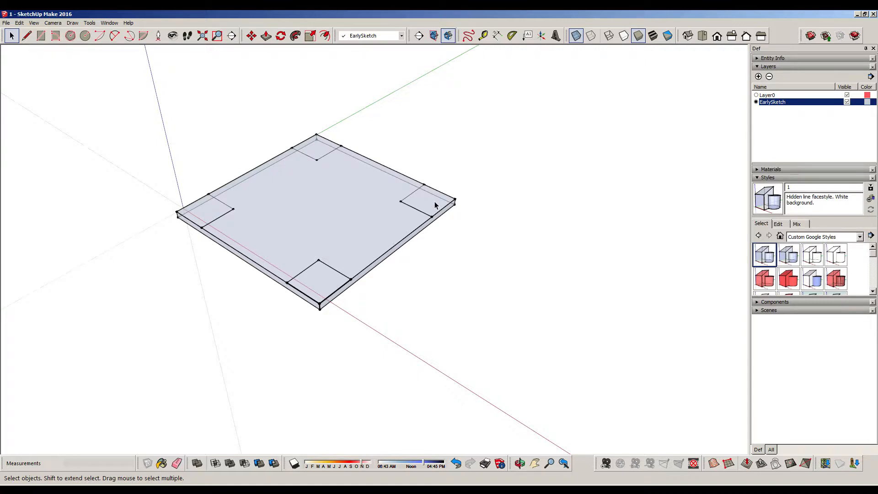
Draw a separate 300' line parallel to the green axis, crossing the red axis beyond the slab
middle_click_drag(503, 183, 340, 280)
middle_click_drag(401, 246, 372, 210, "shift")
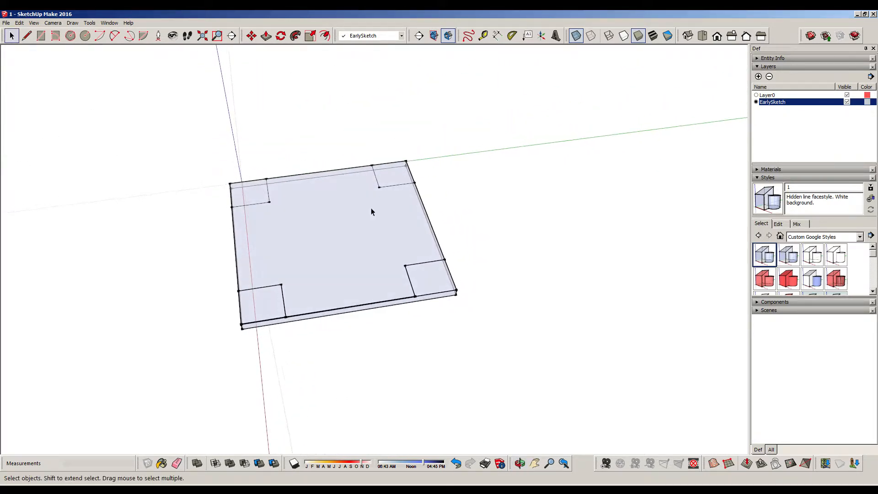
scroll(345, 249, "up", 3)
scroll(345, 249, "down", 2)
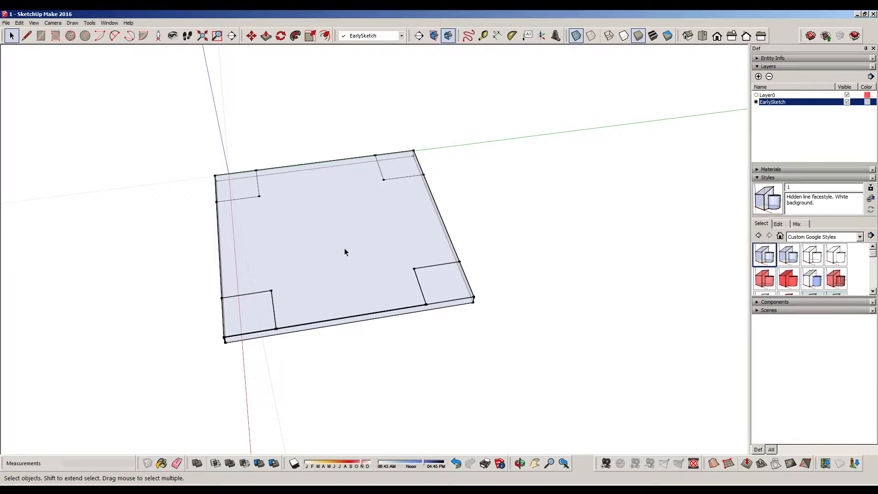
mouse_move(372, 255)
middle_mouse_down("shift")
mouse_move(402, 222)
mouse_move(416, 133)
mouse_move(373, 261)
mouse_move(402, 330)
mouse_move(386, 229)
mouse_move(362, 221)
mouse_move(395, 125)
middle_mouse_up("shift")
scroll(369, 203, "down", 3)
left_click(26, 35)
left_click(244, 234)
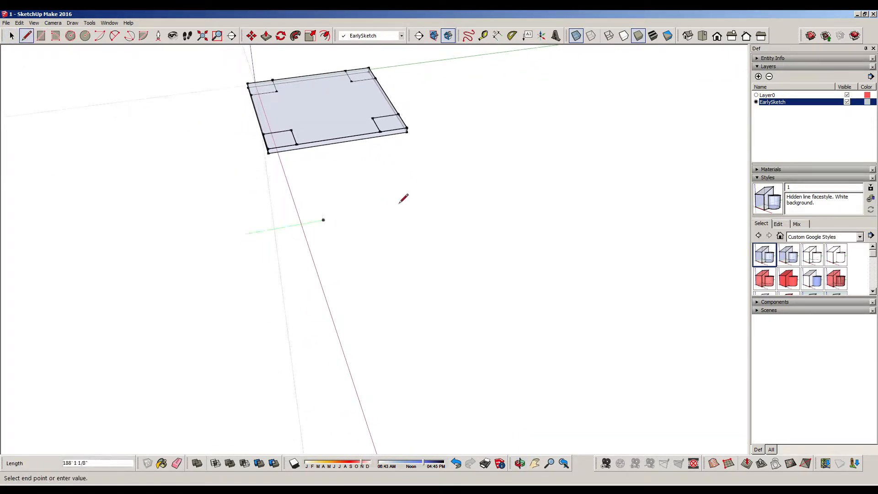
type("300")
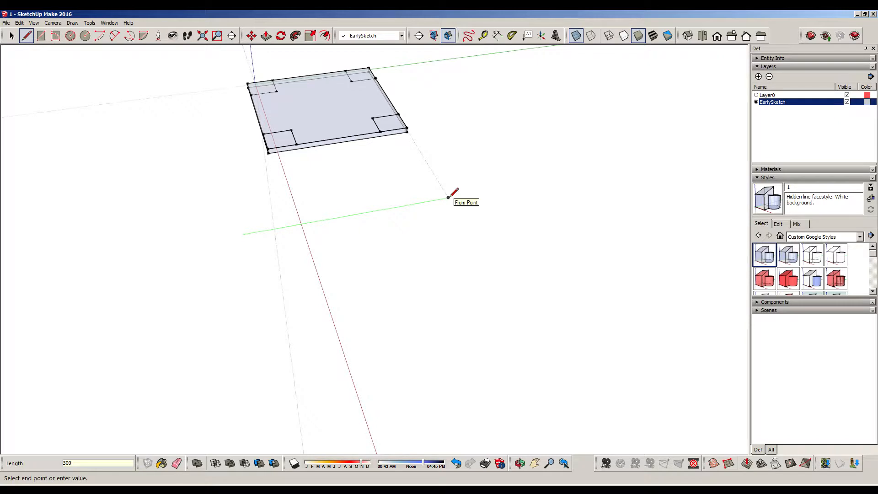
key("Return")
key("Escape")
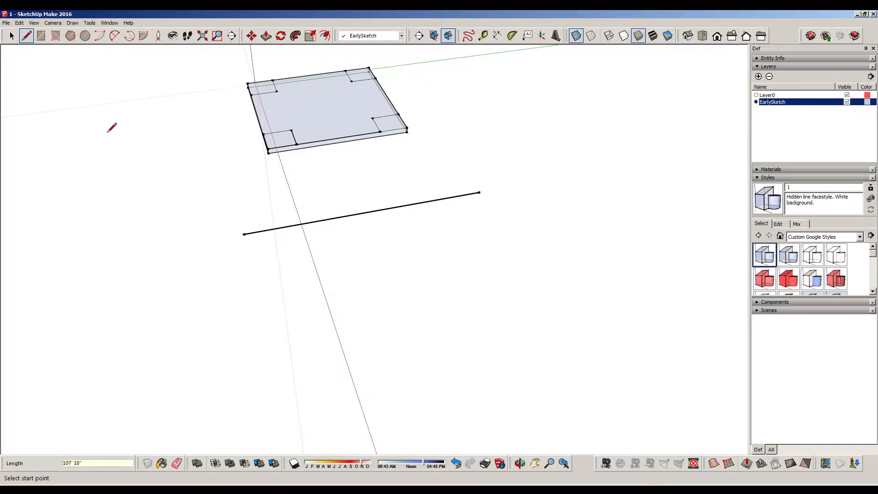
left_click(113, 37)
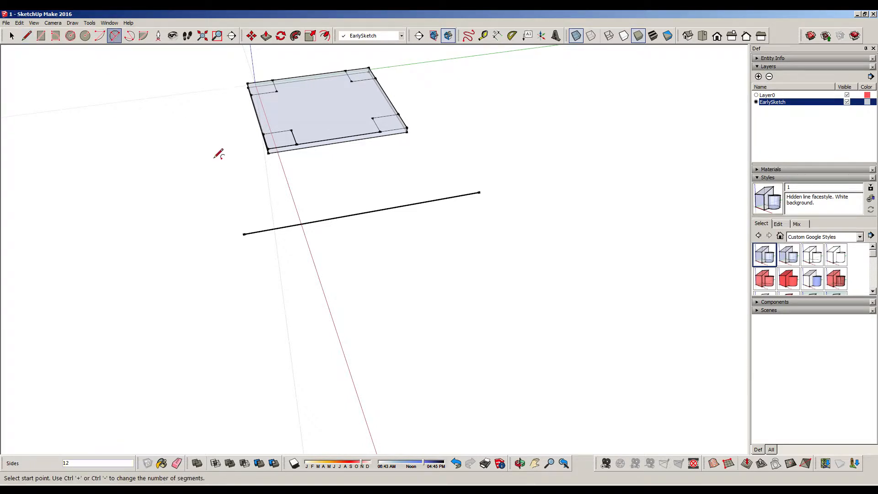
left_click(243, 234)
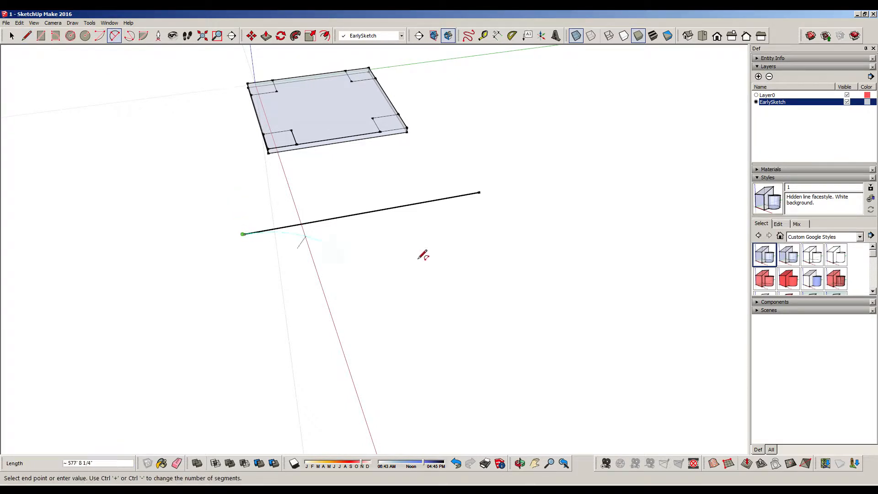
left_click(480, 192)
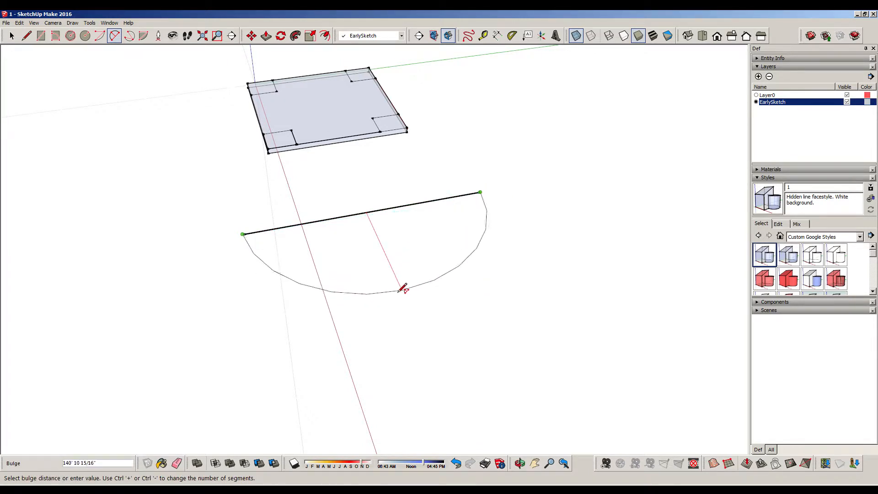
key("Escape")
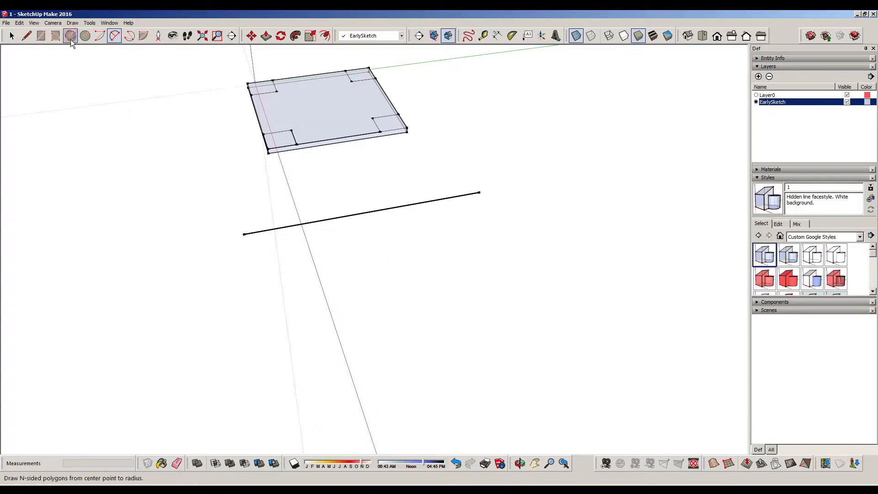
Draw a circle with a 150' radius, centered on the midpoint of the 300' line and reaching its endpoint
left_click(85, 37)
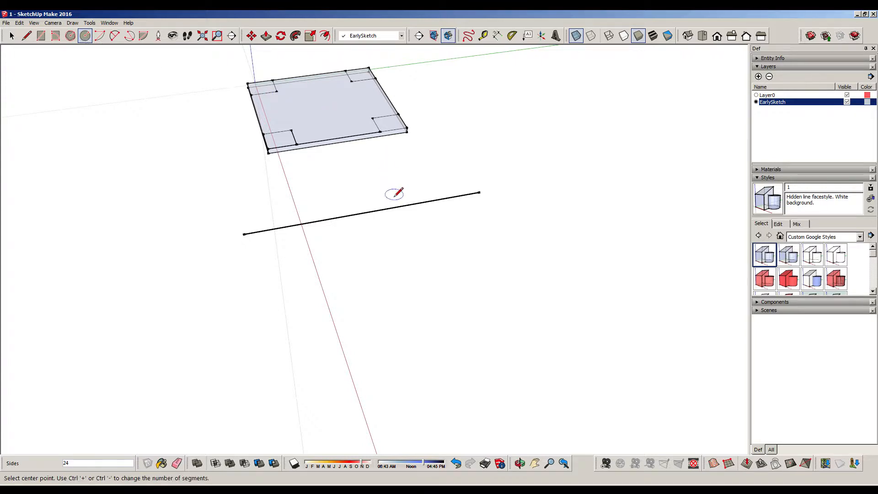
left_click(367, 212)
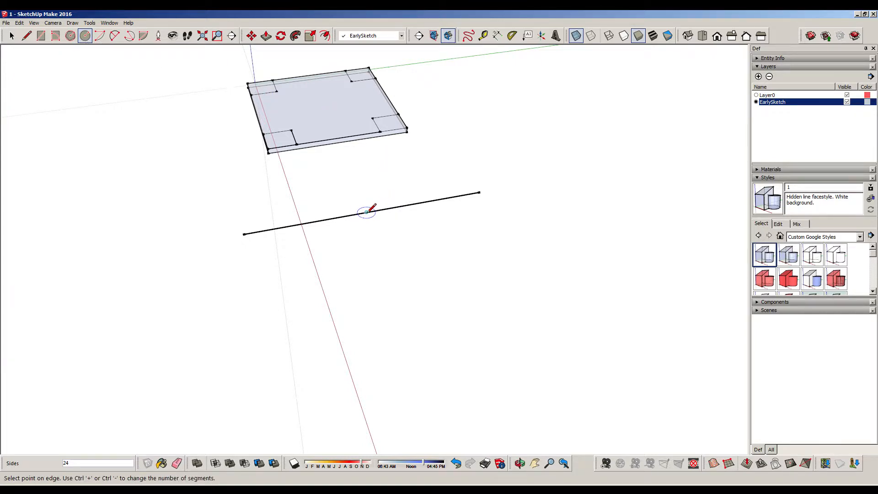
left_click(481, 192)
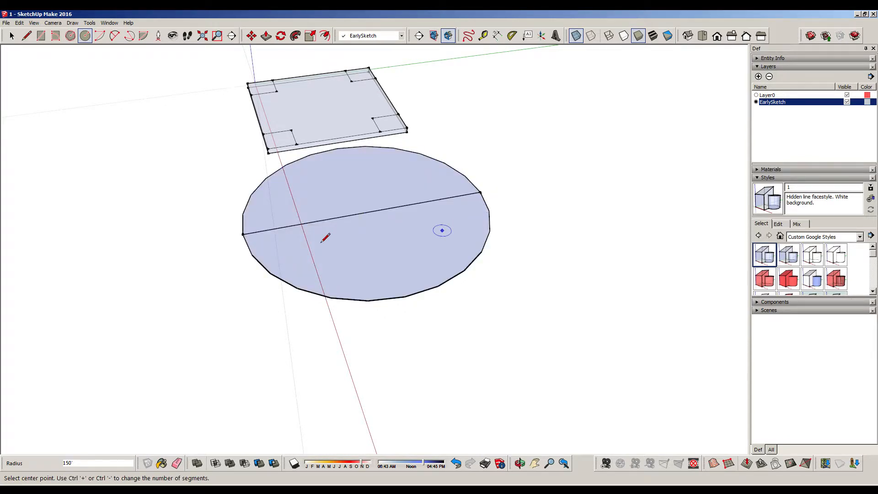
Set the segment count of the circle's half farther from the slab to 100
key("space")
left_click(376, 299)
right_click(378, 298)
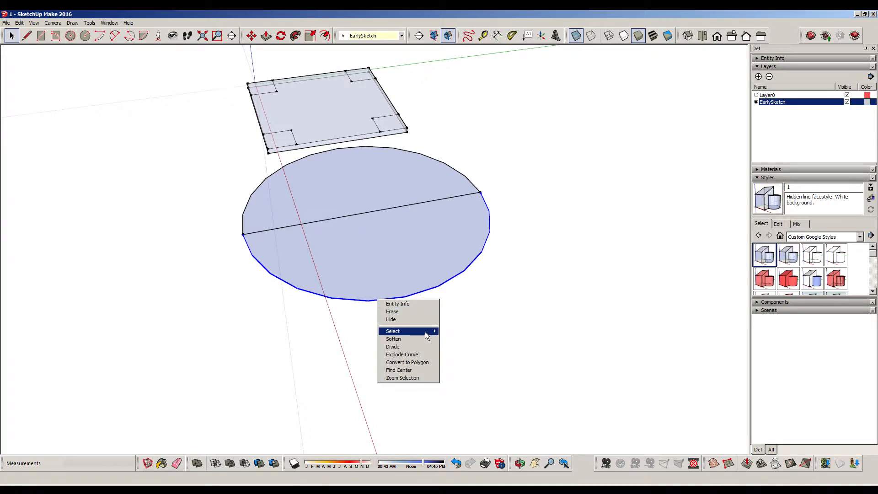
mouse_move(425, 336)
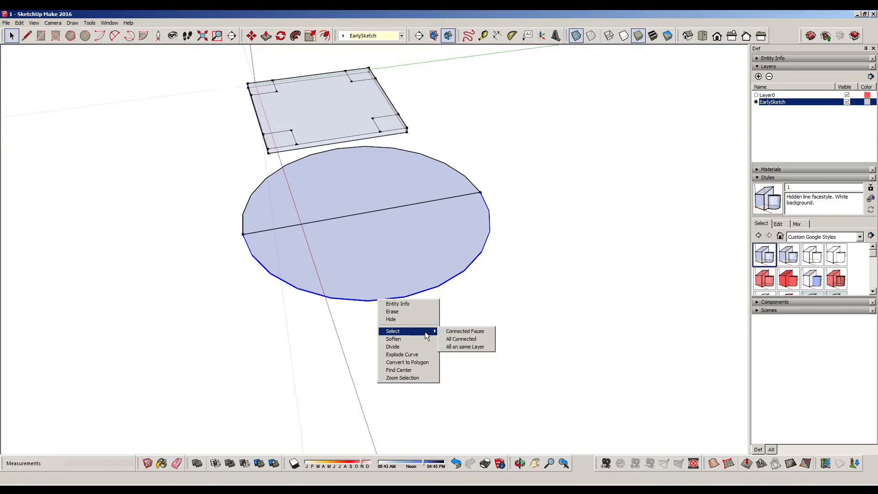
left_click(425, 304)
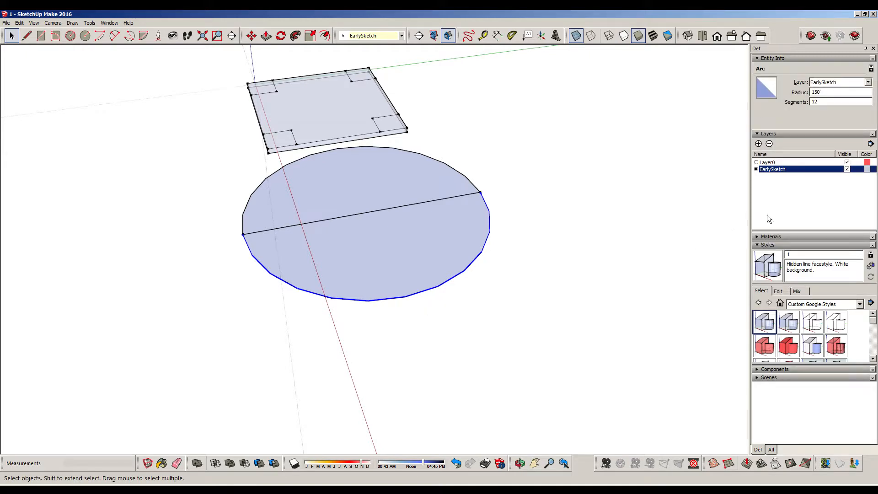
double_click(815, 102)
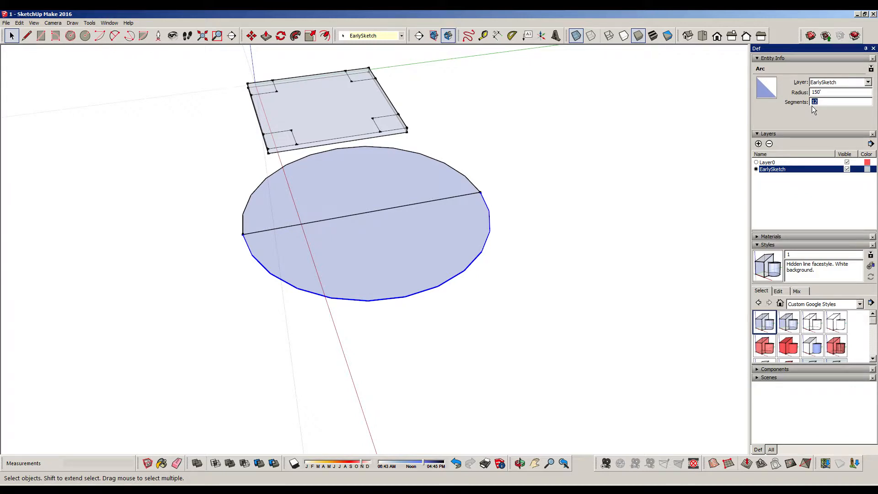
type("100")
key("Return")
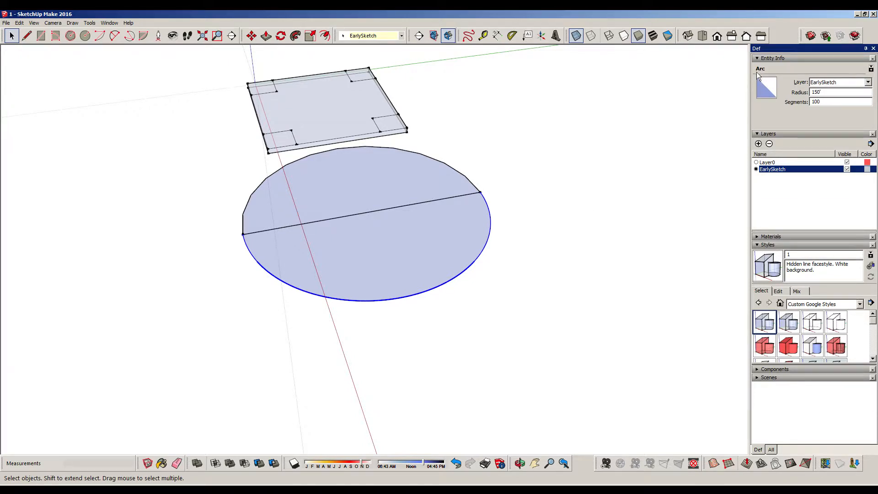
left_click(759, 59)
Erase the half of the circle's edge nearer the slab, keeping the smooth half and the straight line
left_click(566, 224)
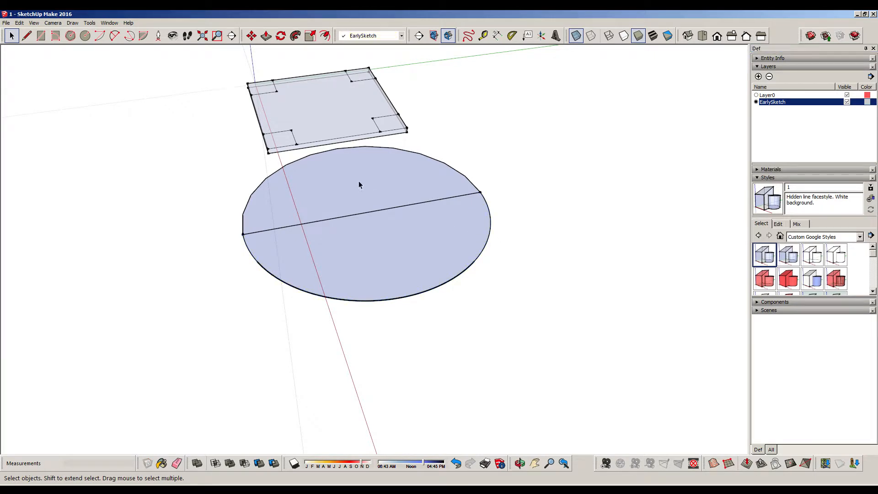
left_click(446, 167)
key("Delete")
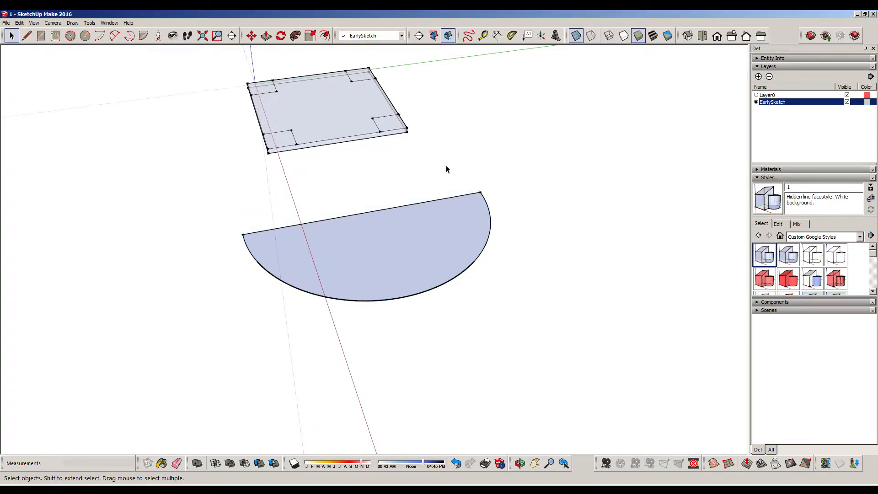
Offset the semicircle's curved edge inward by 2', leaving out the straight edge
middle_click_drag(298, 209, 549, 224)
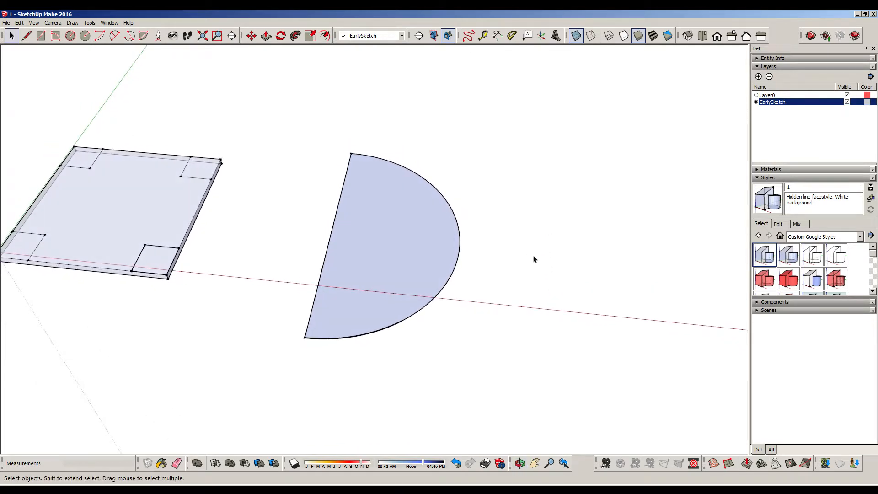
scroll(323, 293, "up", 2)
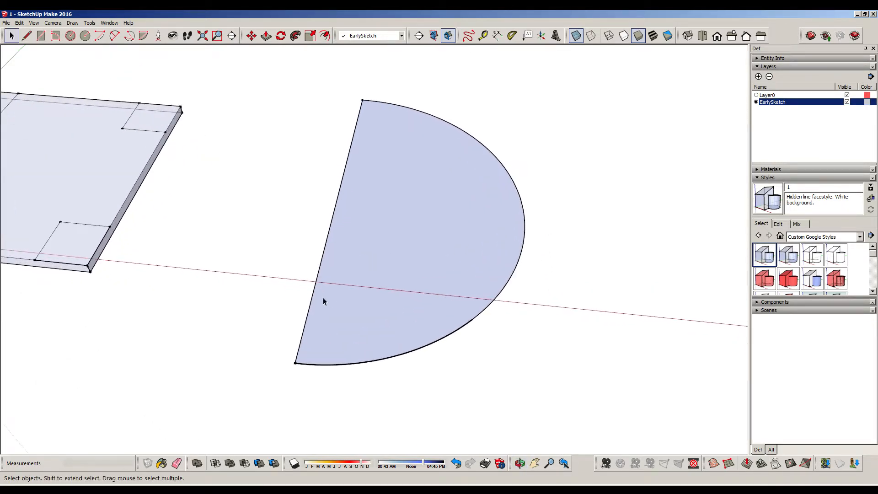
left_click(526, 225)
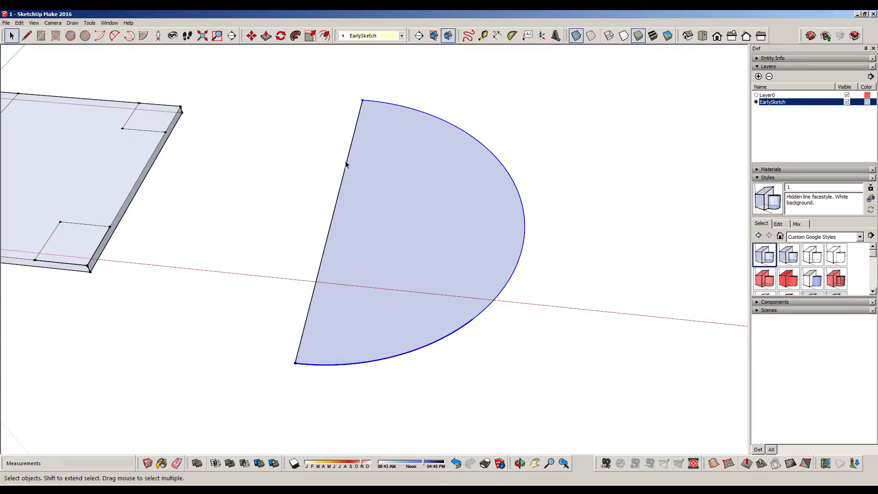
left_click(130, 39)
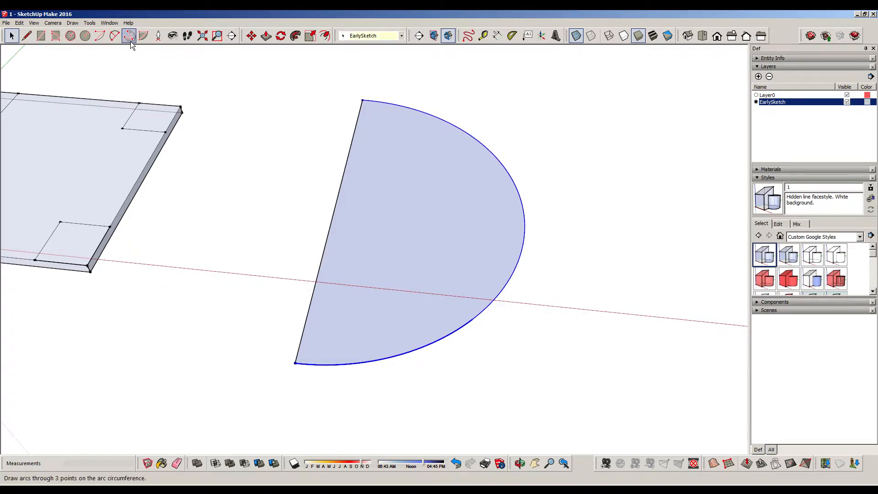
key("space")
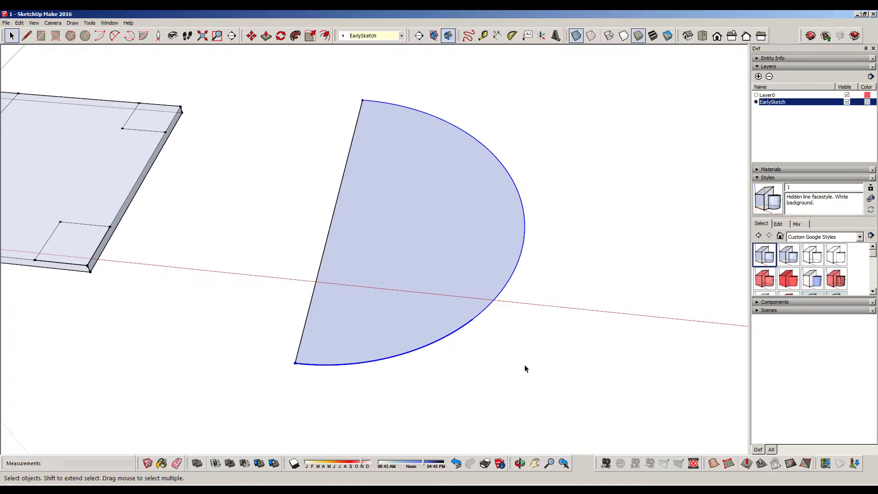
left_click(328, 38)
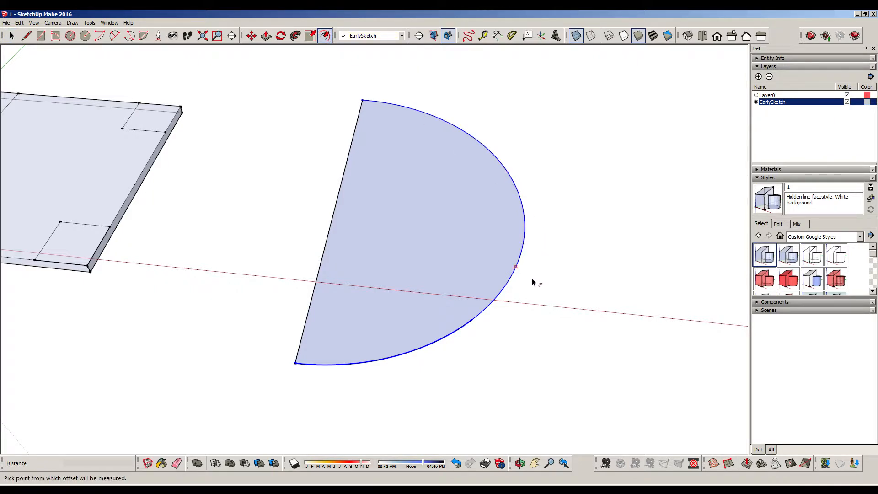
left_click(525, 223)
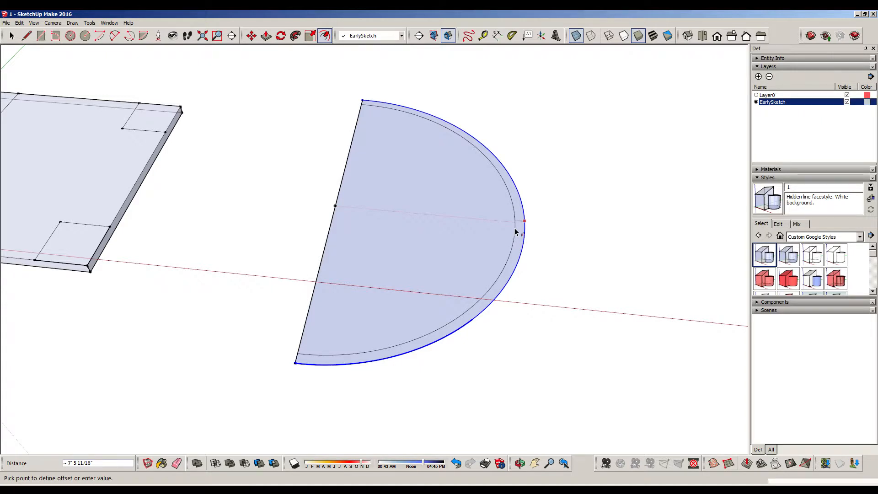
type("2")
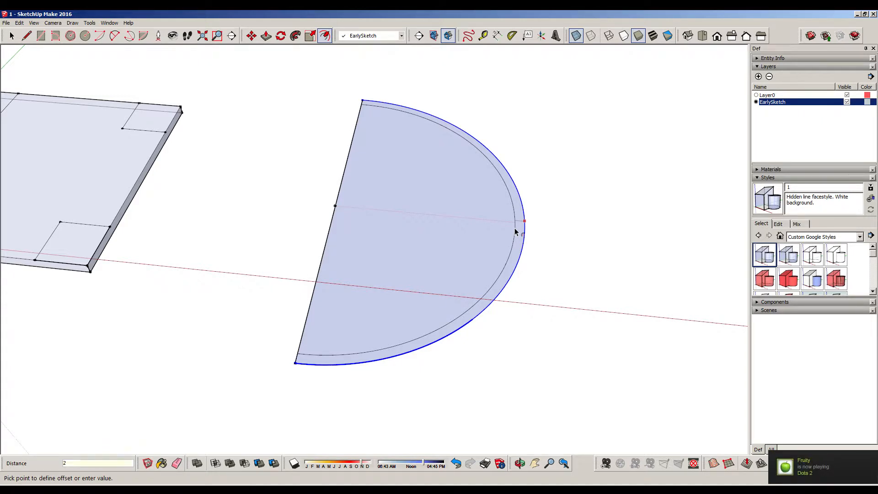
key("Return")
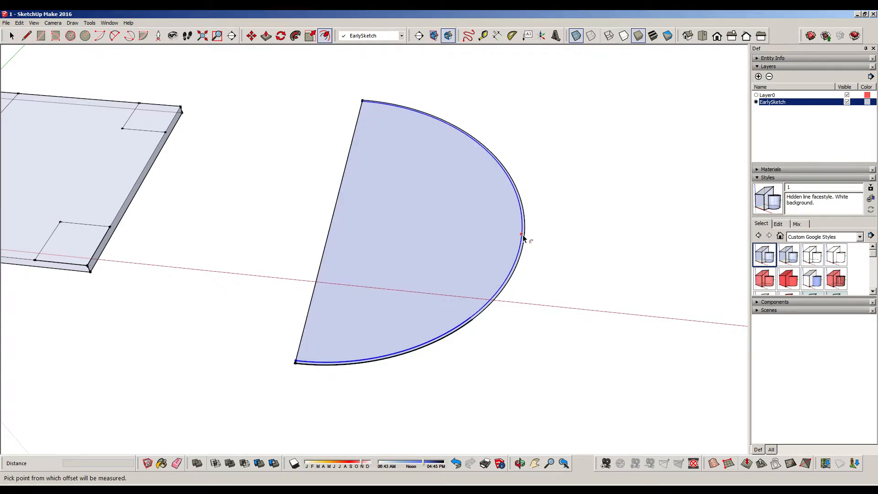
Offset the innermost arc inward by 2' two more times, undoing the stray extra offset
left_click(523, 235)
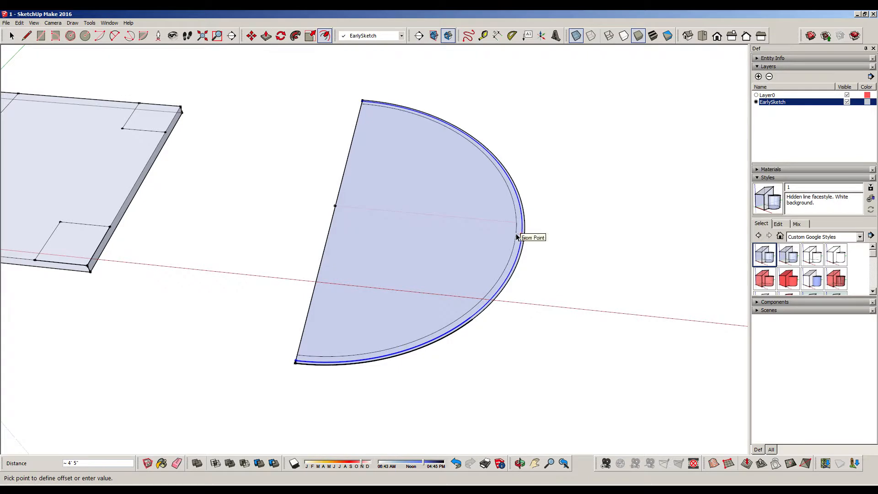
type("2'")
key("Return")
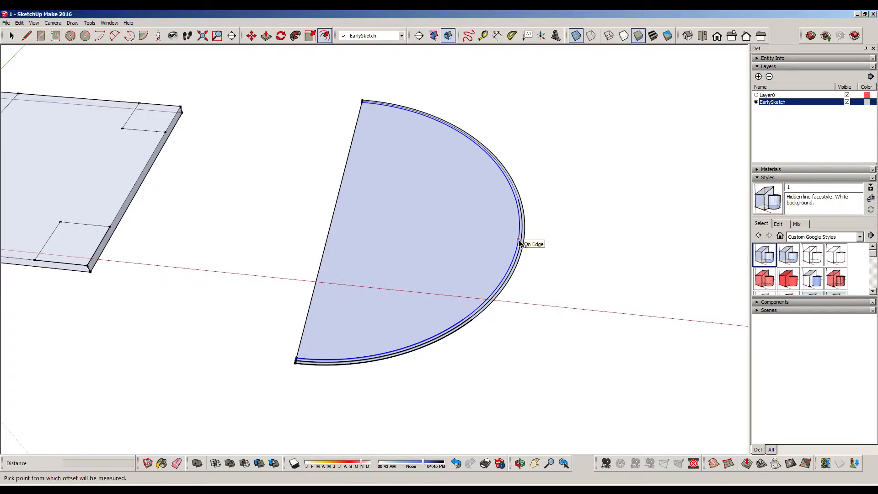
left_click(520, 242)
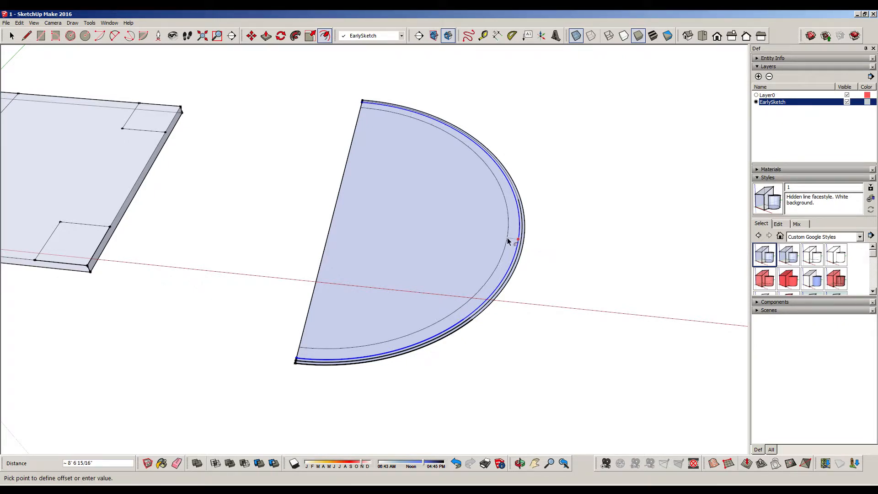
type("'")
key("Return")
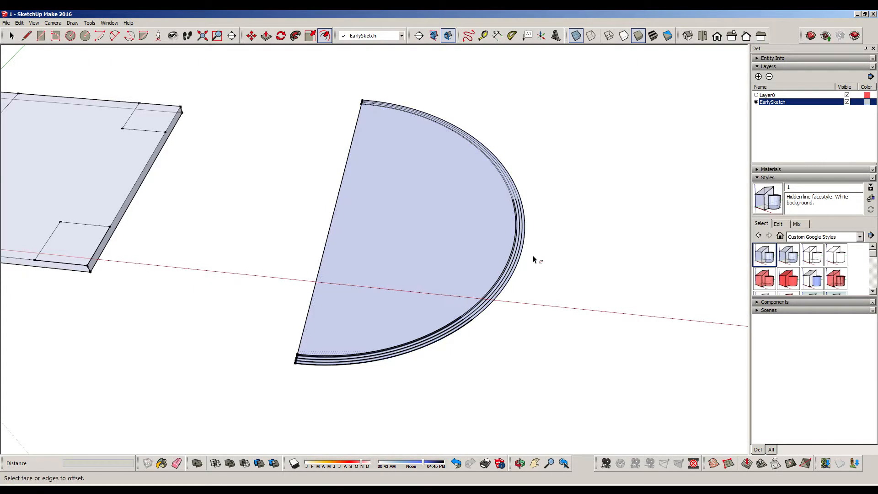
key("ctrl+z")
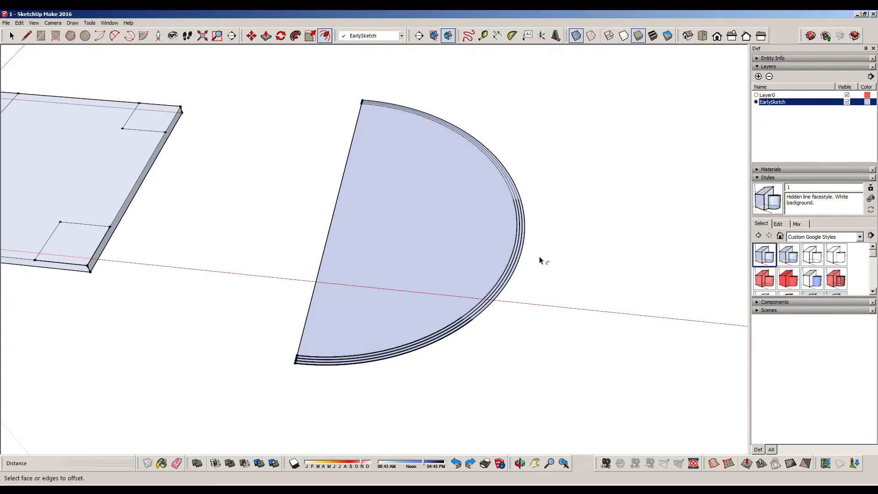
Add four more concentric arcs inside the semicircle, each offset 2' inward from the previous one
left_click(515, 247)
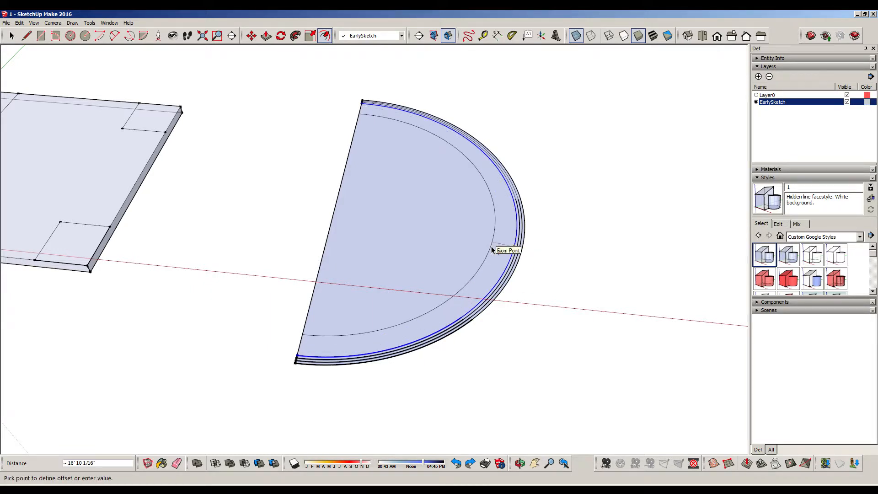
type("2'")
key("Return")
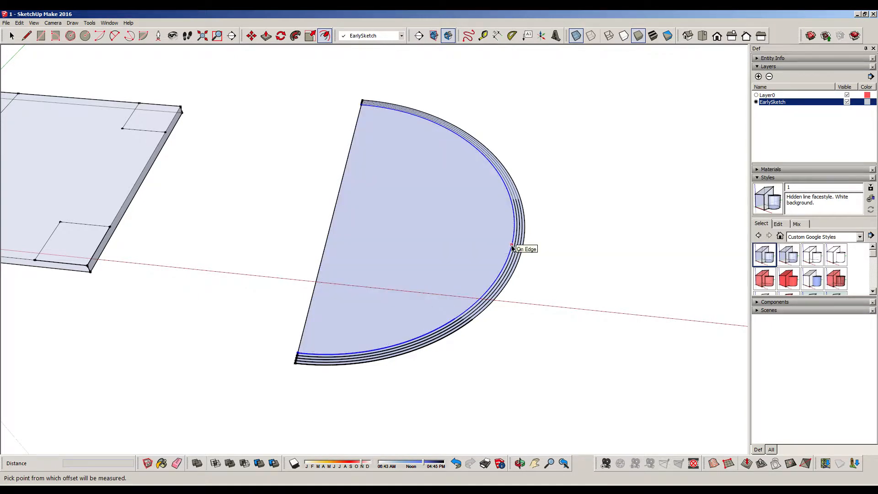
left_click(513, 247)
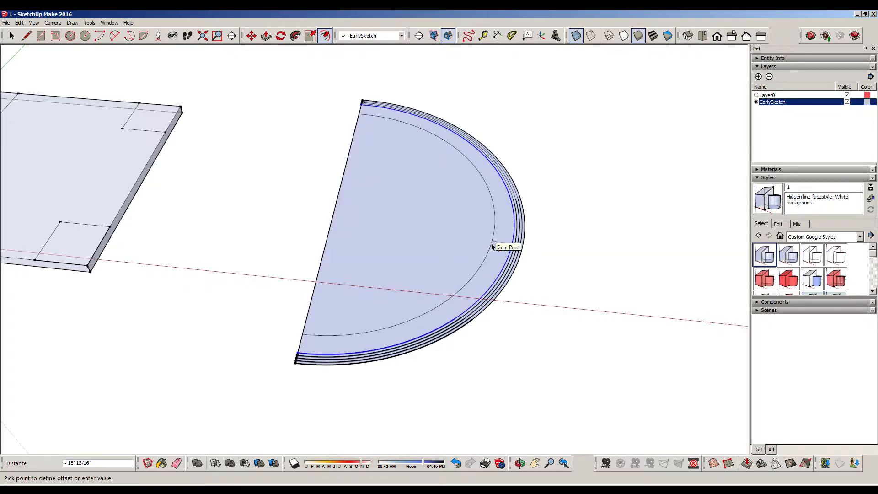
type("2'")
key("Return")
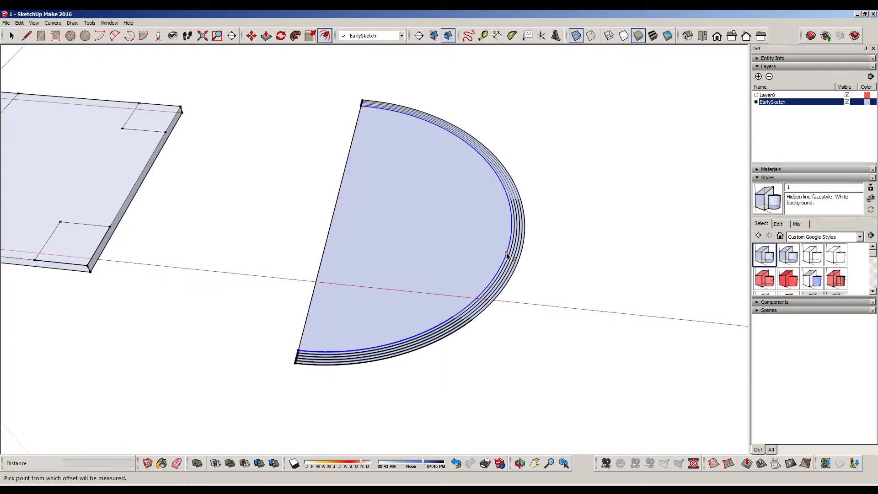
left_click(507, 255)
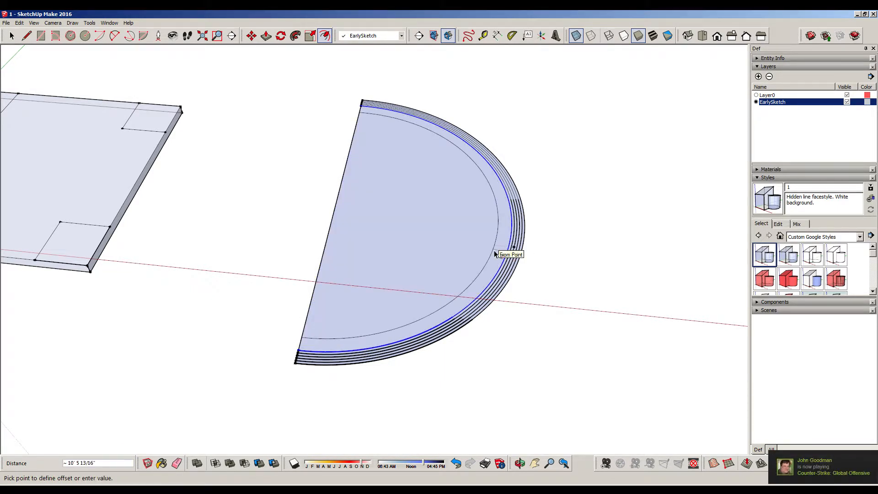
type("2'")
key("Return")
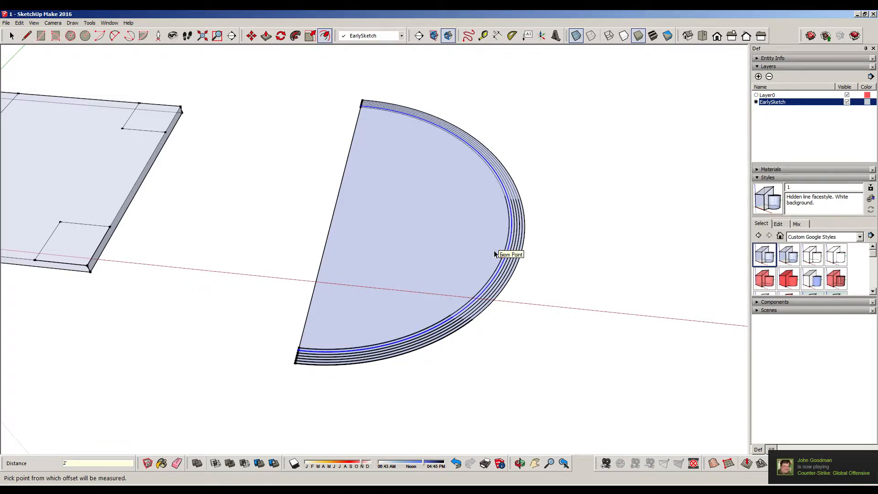
left_click(500, 262)
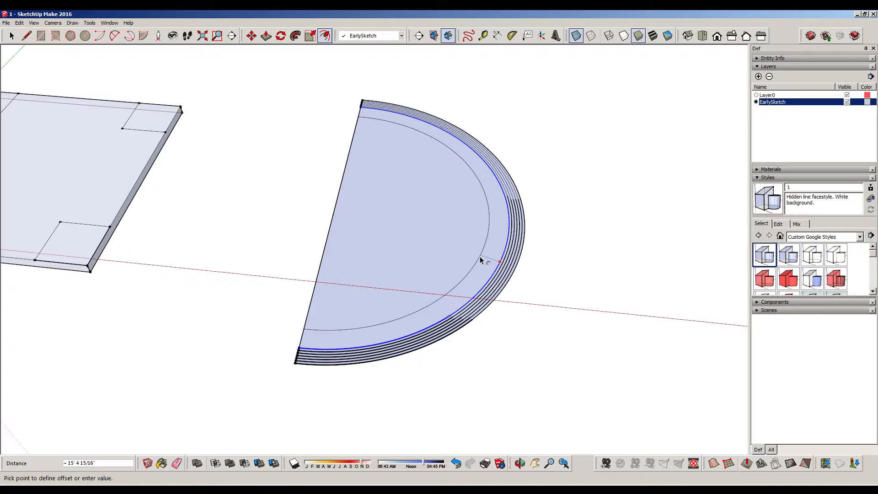
type("2'")
key("Return")
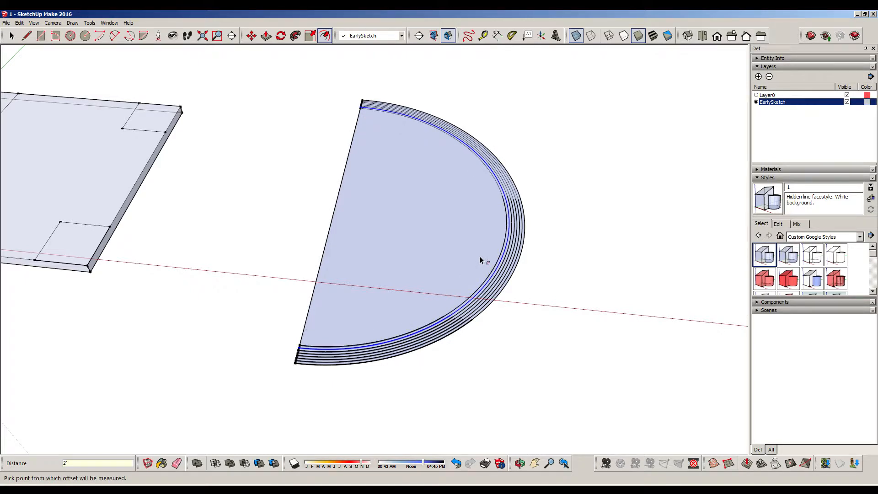
Hide the entire semicircle together with all its concentric arcs, leaving the slab shown
middle_click_drag(540, 242, 537, 338)
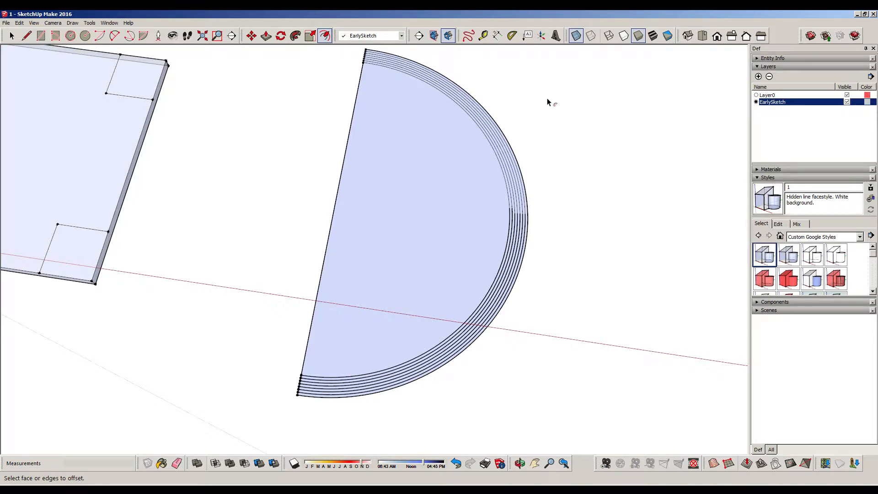
scroll(548, 99, "down", 1)
middle_click_drag(565, 118, 551, 136, "shift")
left_click(19, 39)
scroll(443, 131, "down", 2)
left_click_drag(335, 59, 554, 375)
right_click(437, 181)
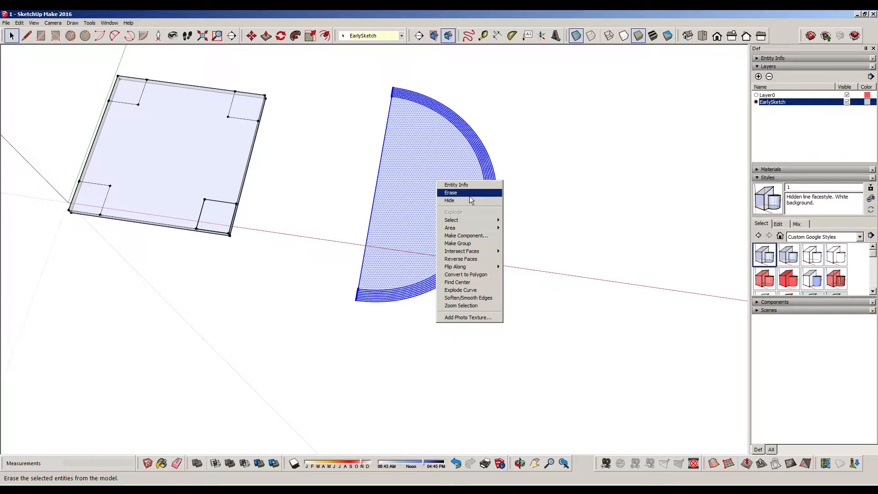
left_click(464, 199)
Draw a 250' line parallel to the green axis in the empty area away from the slab
middle_click_drag(549, 165, 494, 194)
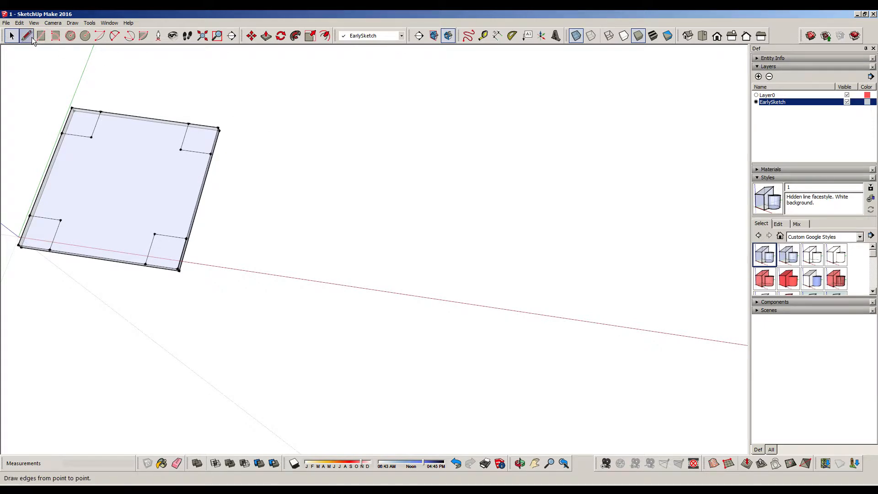
middle_click_drag(576, 180, 311, 162)
key("l")
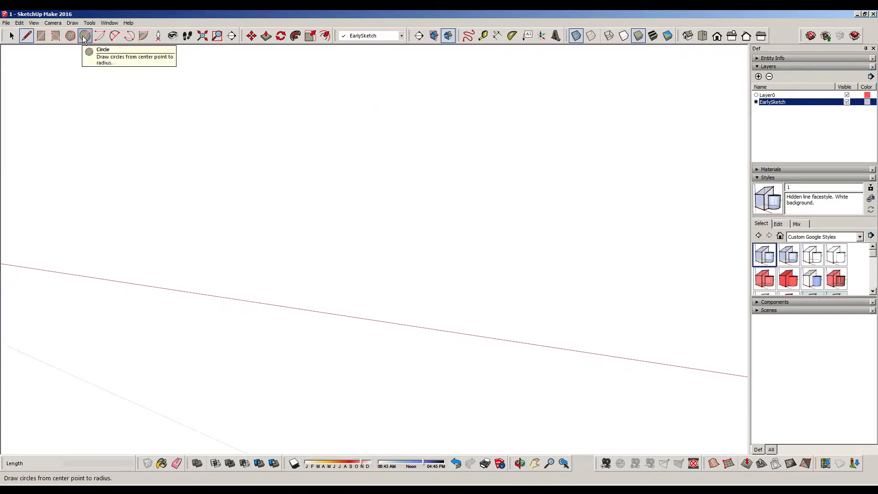
left_click(360, 147)
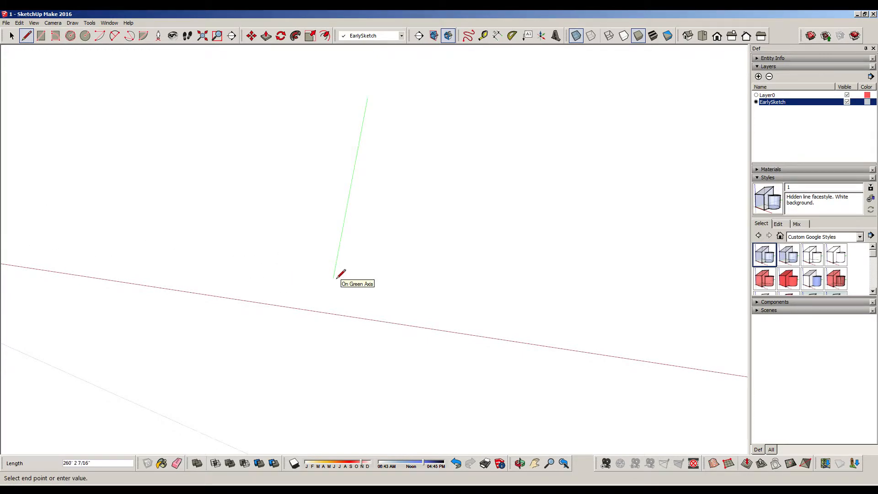
type("250")
key("Return")
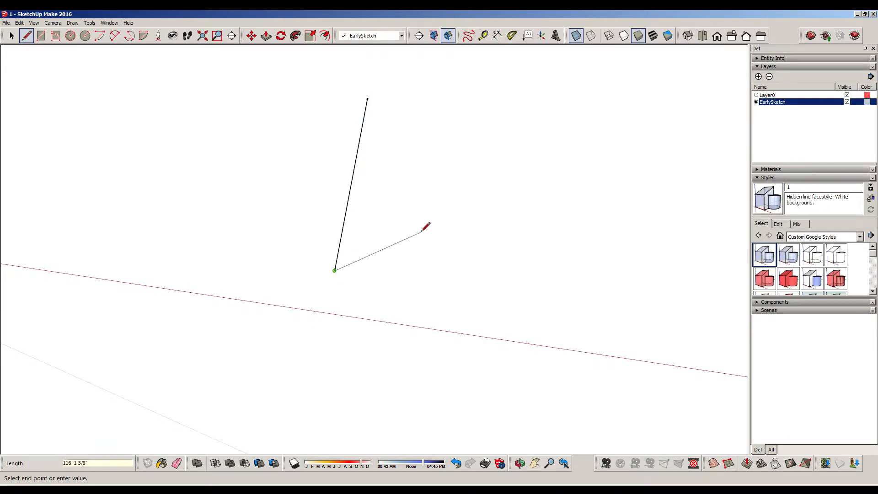
key("Escape")
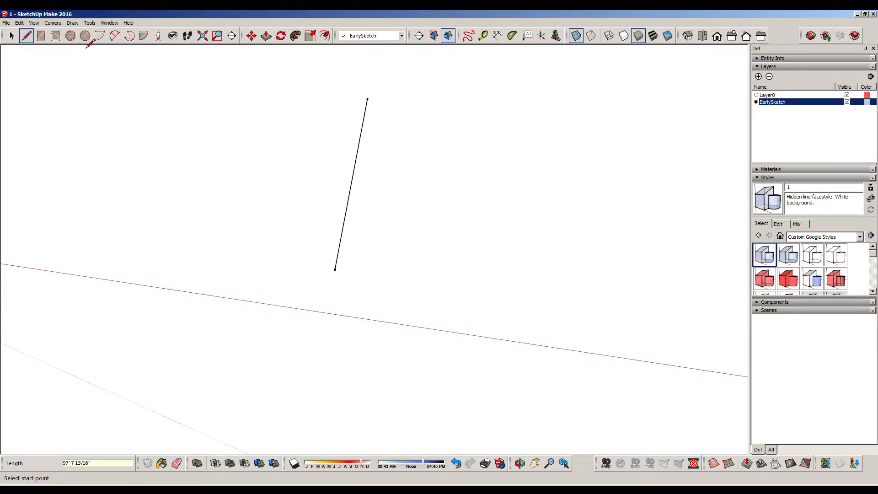
Draw a circle of 125' radius centred on the new line's midpoint and reaching its endpoint
left_click(99, 35)
key("c")
left_click(351, 179)
left_click(368, 97)
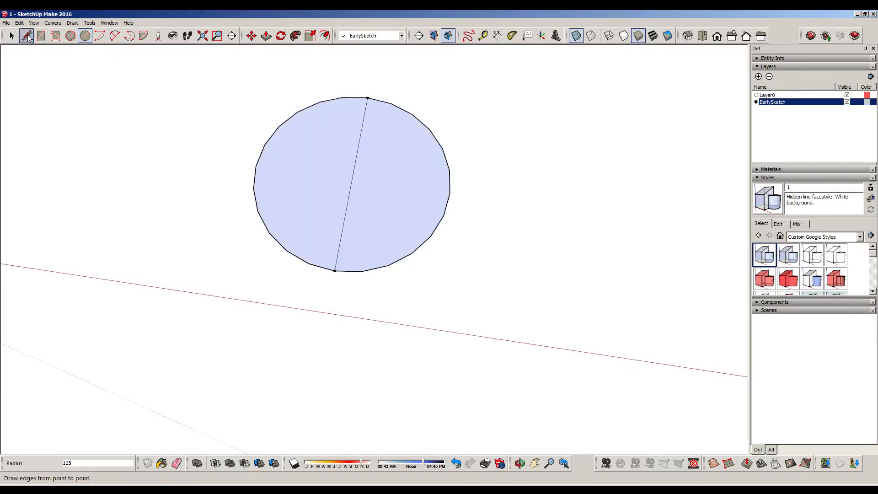
Set the circle's half farther from the slab to 100 segments
key("space")
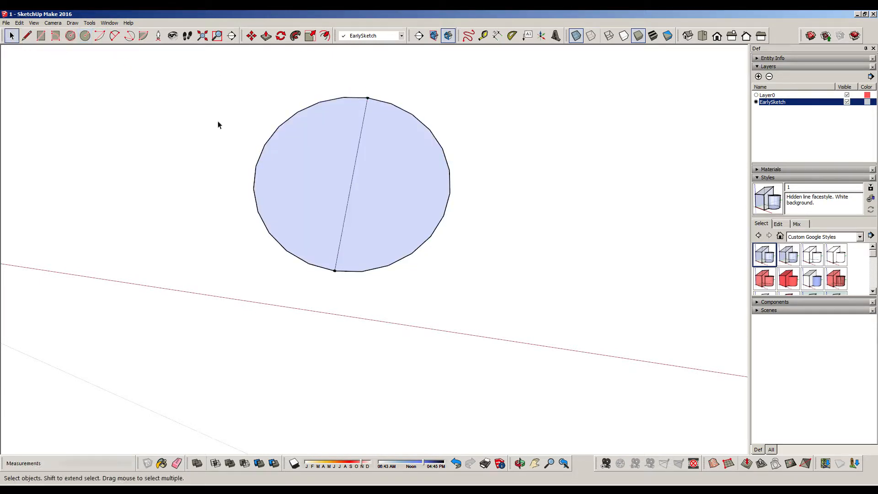
right_click(451, 181)
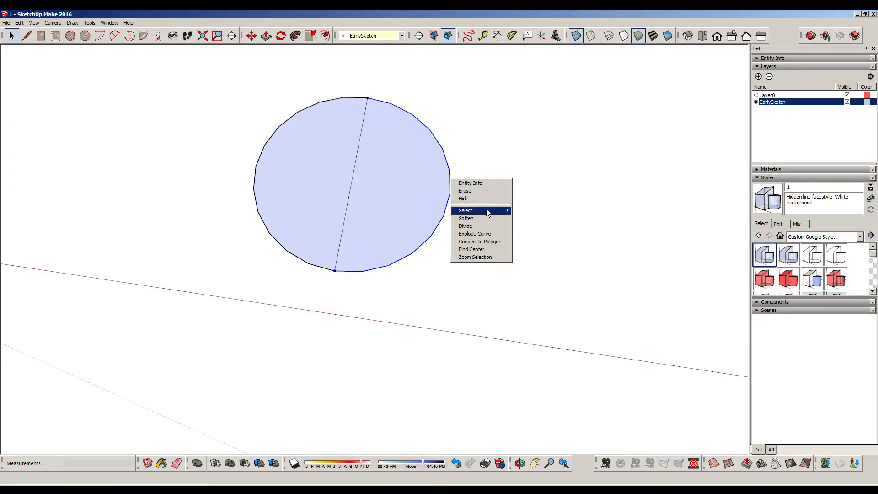
left_click(481, 183)
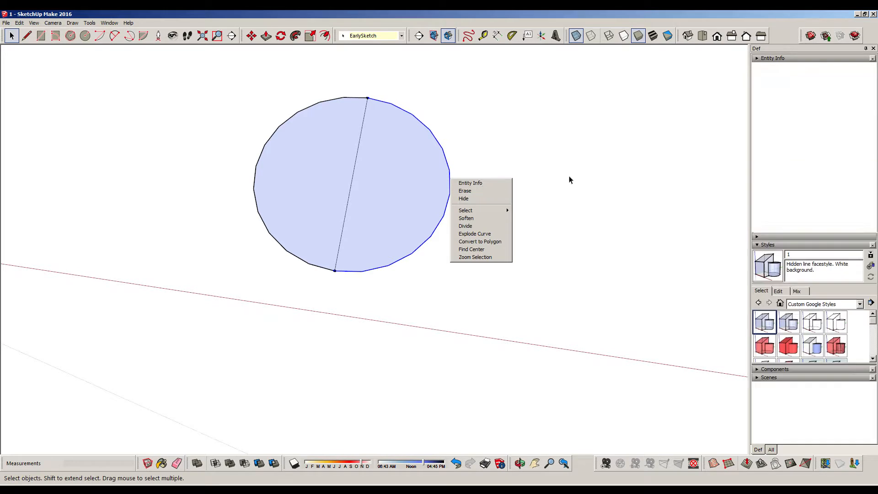
double_click(823, 102)
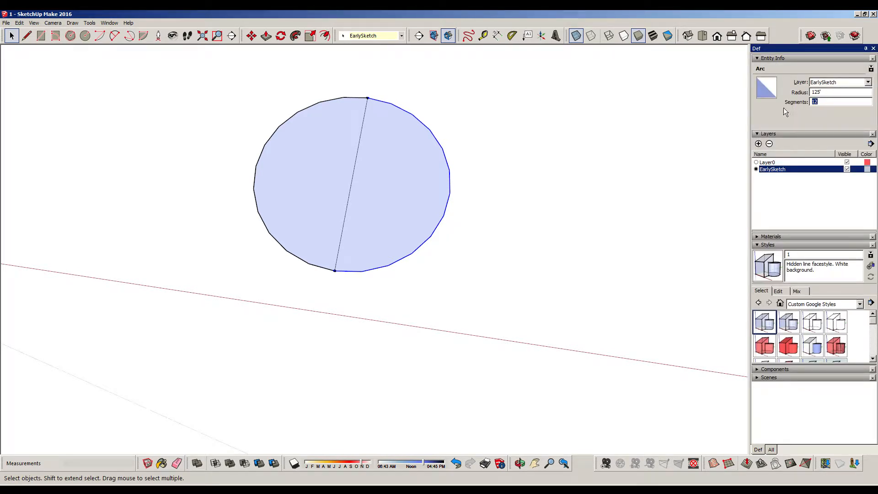
type("100")
key("Return")
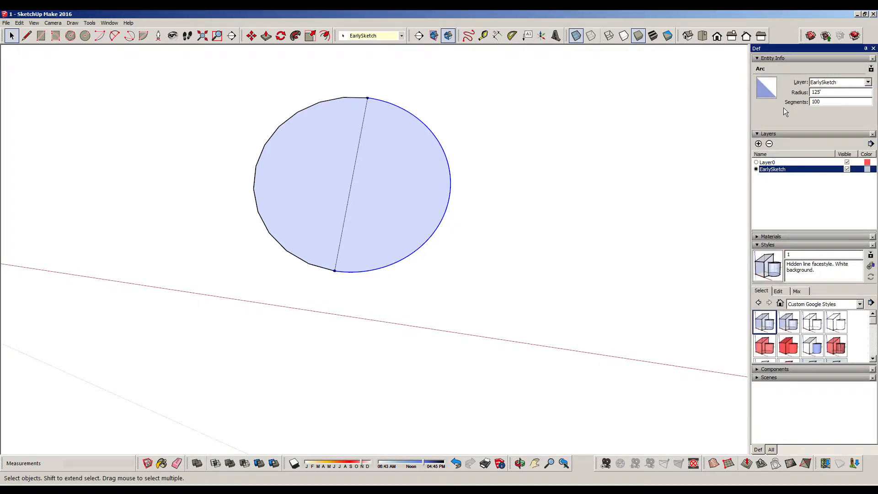
left_click(513, 157)
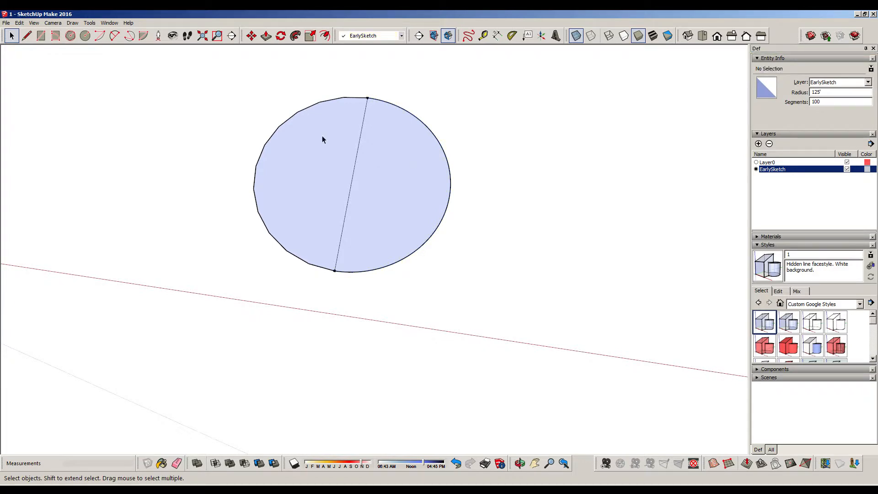
Delete the coarse, faceted half of the circle, leaving the smooth semicircle and its straight edge
left_click(306, 111)
key("Delete")
left_click(302, 110)
key("Delete")
Draw a 50' line from the centre of the semicircle's straight edge outward along the red axis
scroll(400, 184, "up", 2)
middle_click_drag(400, 180, 372, 202)
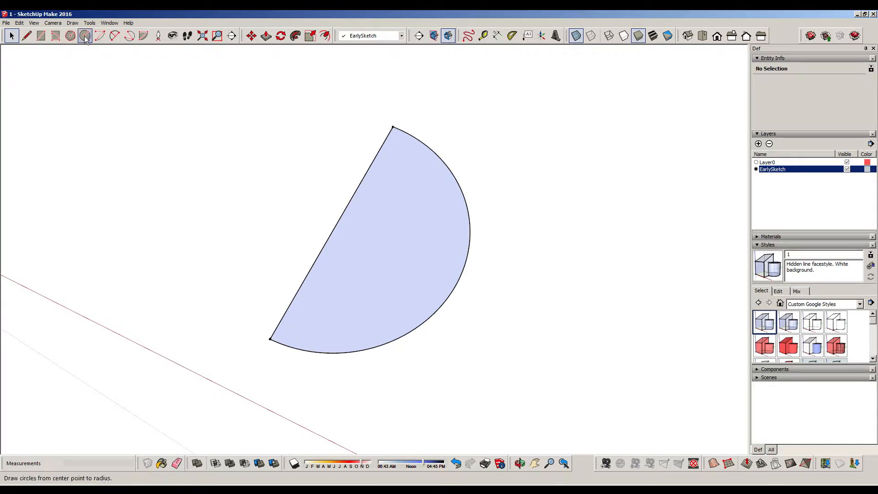
left_click(26, 36)
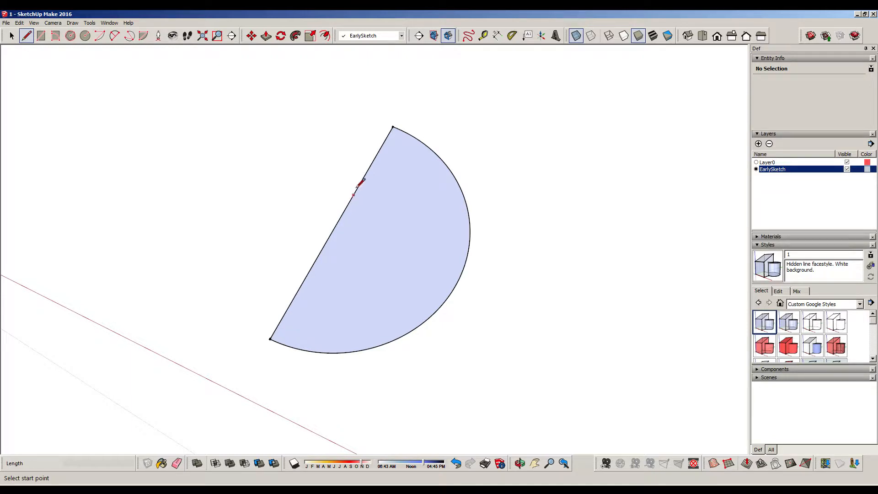
left_click(337, 224)
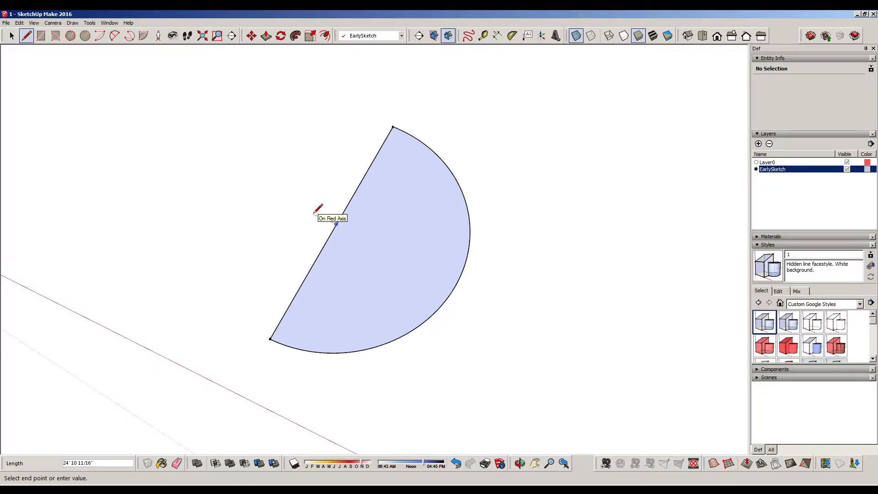
type("50")
key("Return")
Draw two 150' lines along the green axis in opposite directions from the outer end of the 50' line
left_click(290, 204)
type("150")
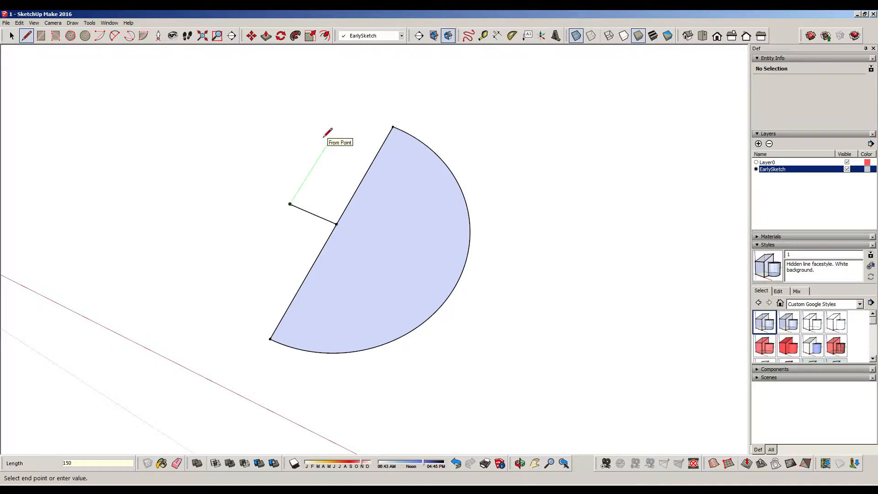
key("Return")
key("Escape")
left_click(290, 204)
type("15")
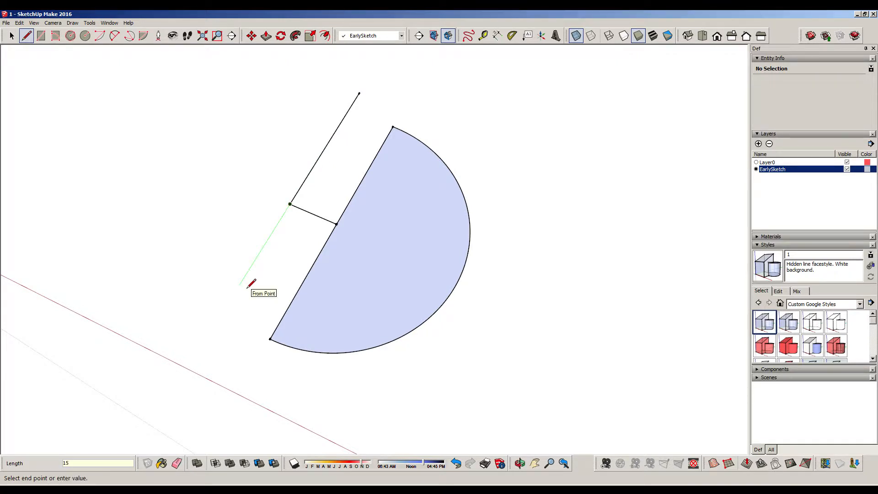
type("0")
key("Return")
key("Escape")
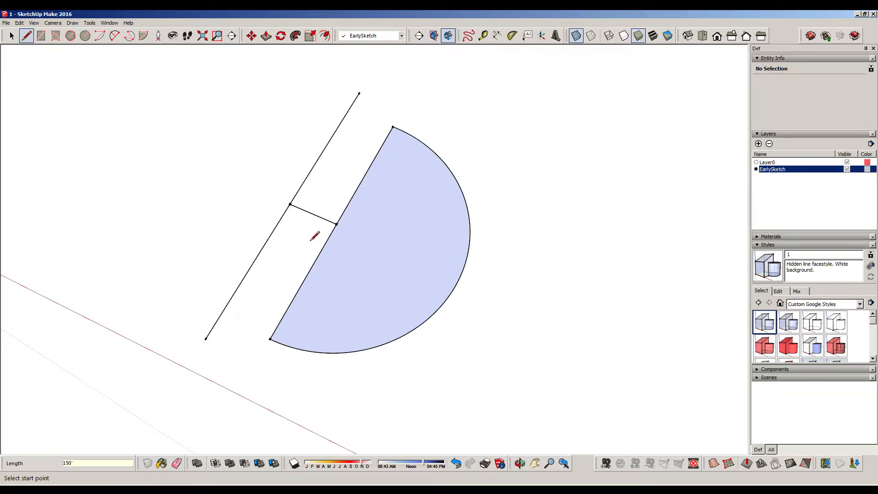
Rotate the far 150' line by 15 degrees toward the semicircle about the point shared with the 50' line
left_click(11, 36)
left_click(329, 140)
middle_click_drag(366, 169, 384, 149)
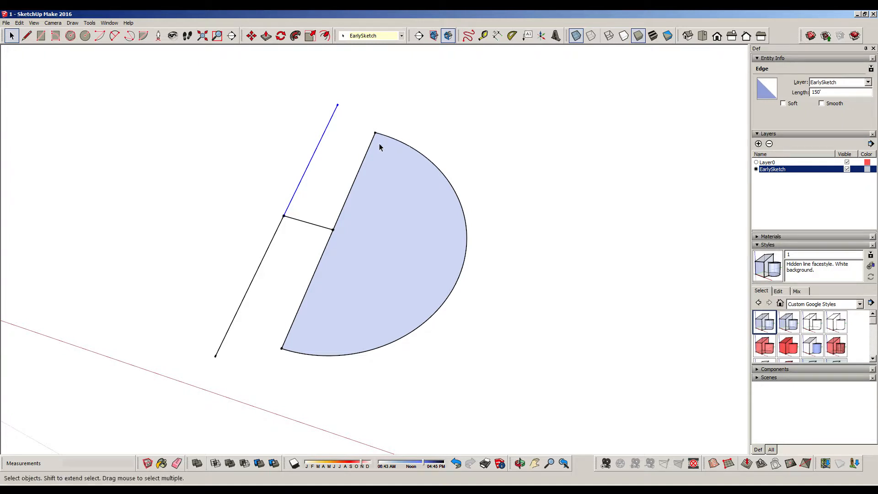
left_click(281, 35)
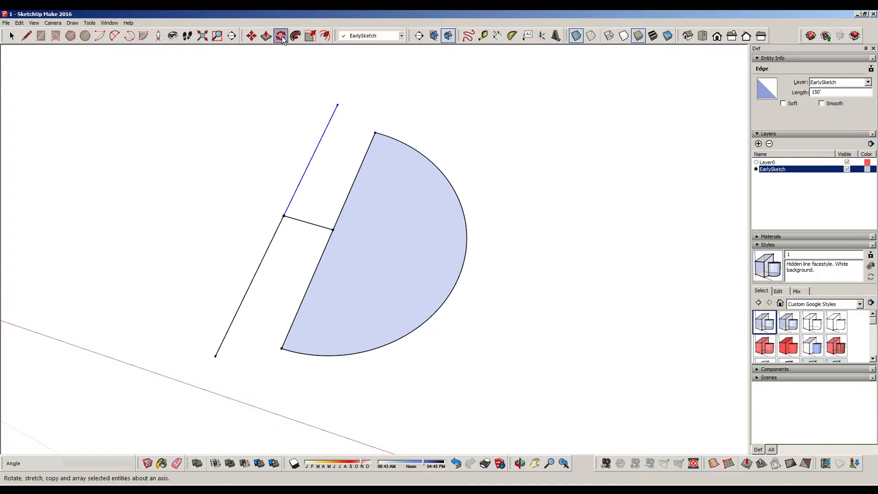
left_click(283, 215)
left_click(330, 133)
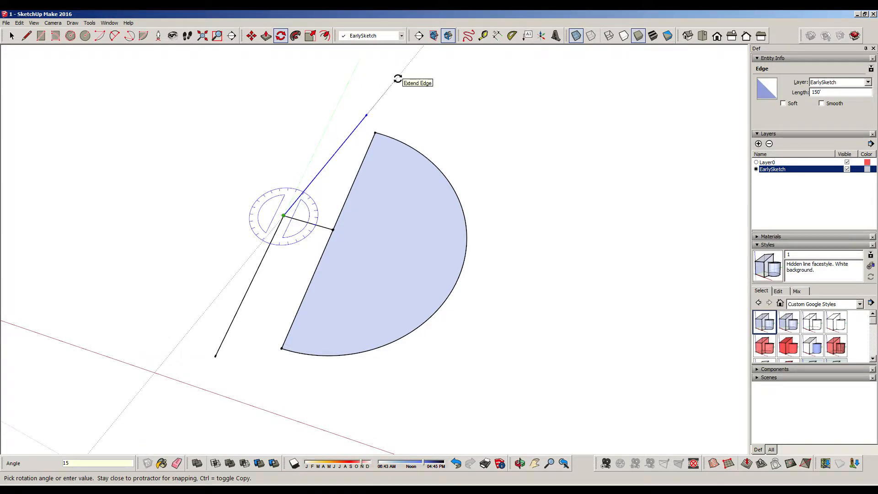
key("Return")
Rotate the 150' line nearer the red axis by 15 degrees toward the semicircle about the shared point
left_click(12, 35)
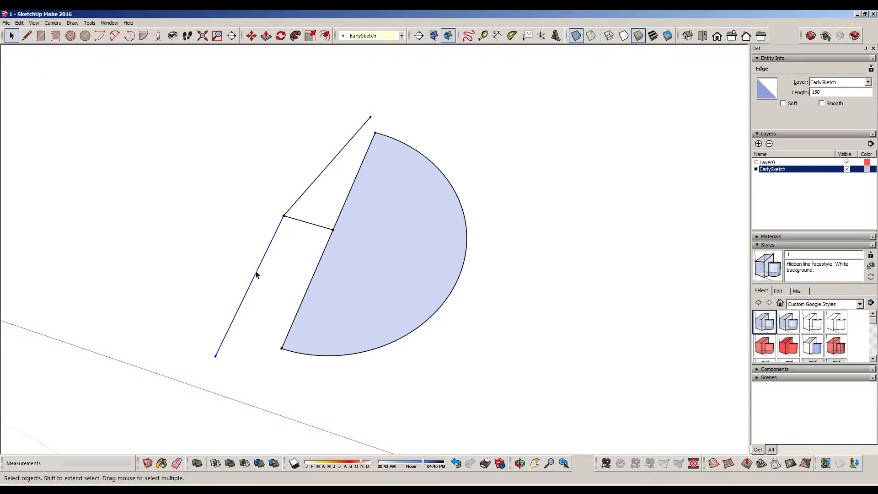
left_click(281, 36)
left_click(284, 216)
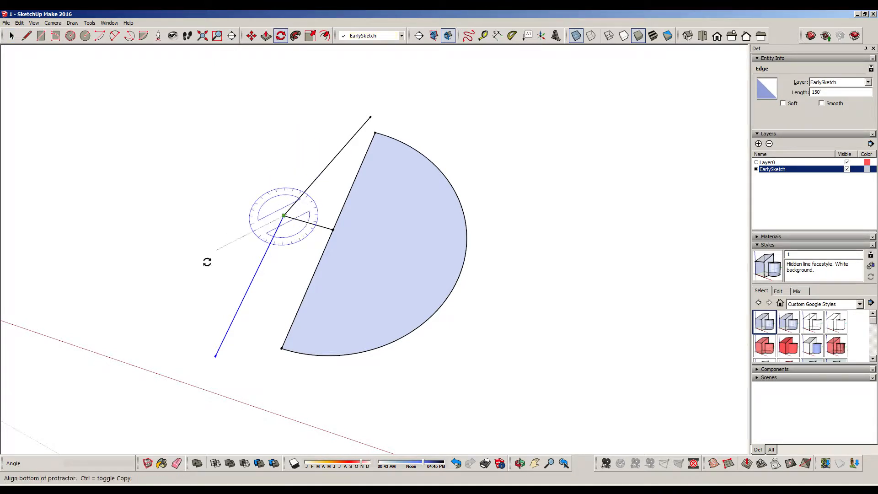
left_click(169, 307)
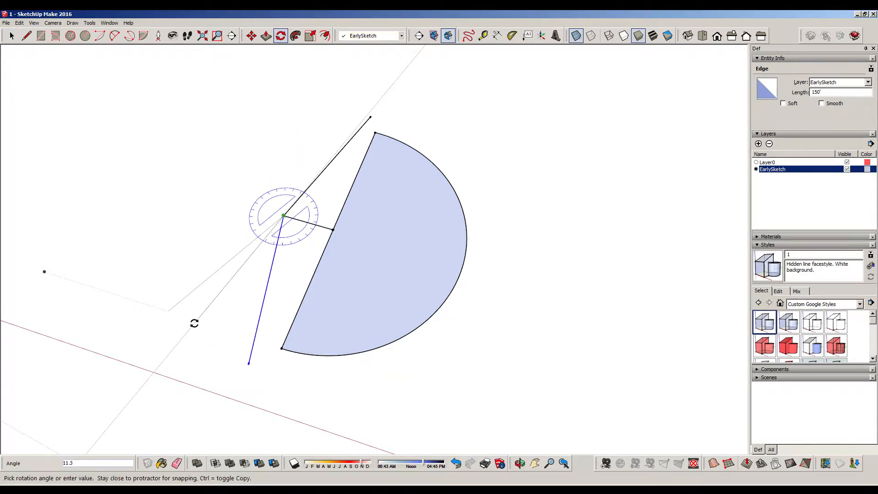
type("15")
key("Return")
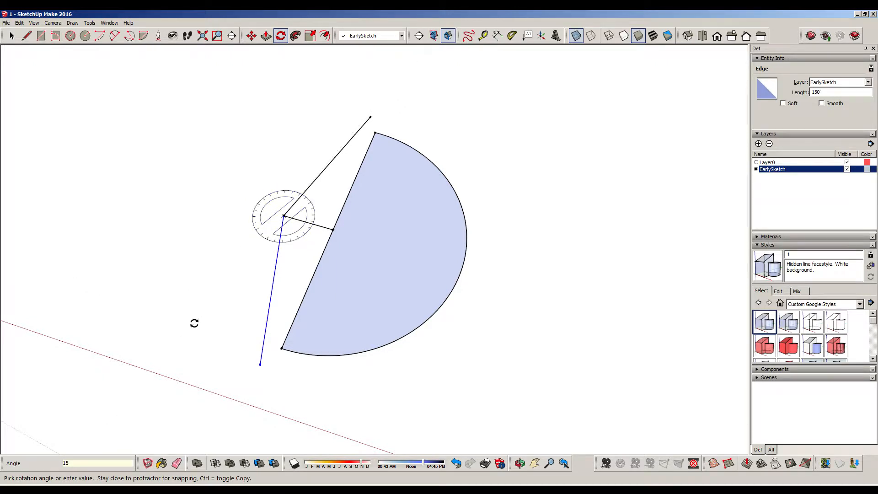
left_click(11, 35)
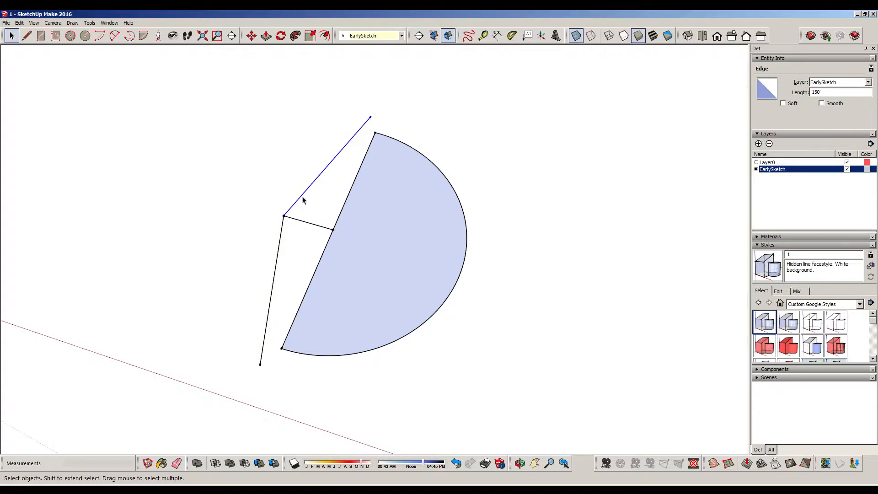
left_click(252, 36)
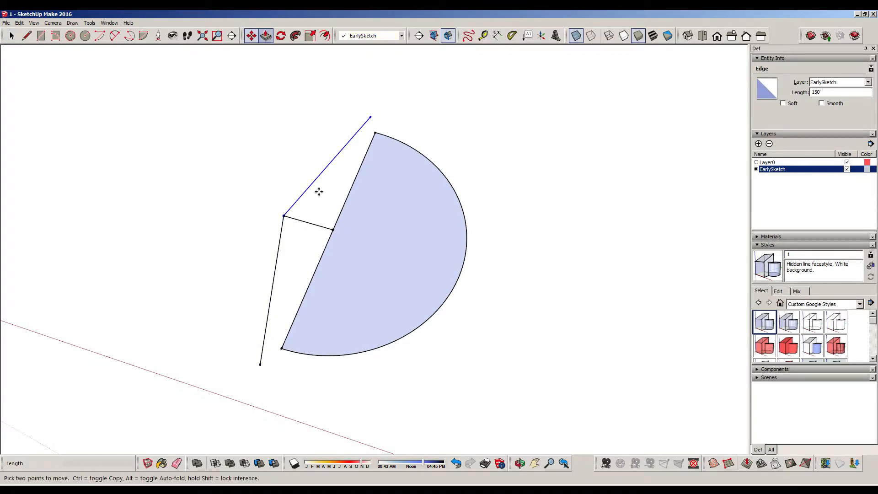
left_click(284, 215)
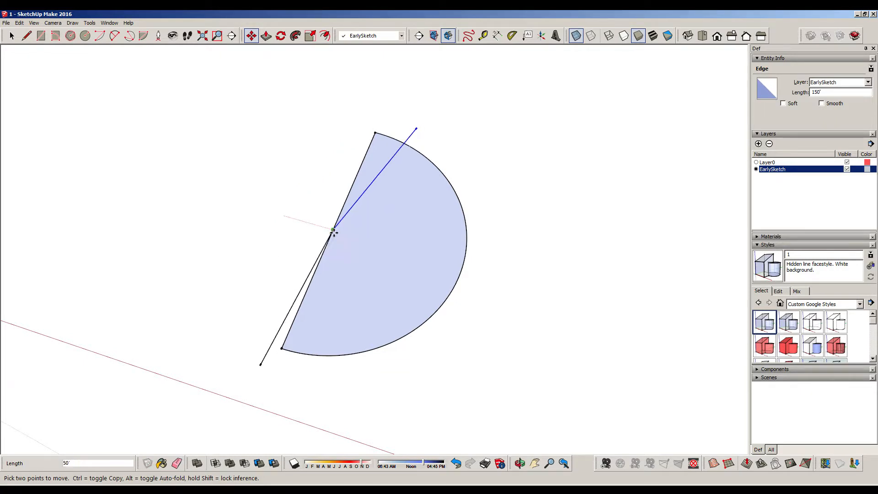
key("Escape")
Move both angled 150' lines together so their shared endpoint sits on the centre of the semicircle's straight edge
left_click(12, 35)
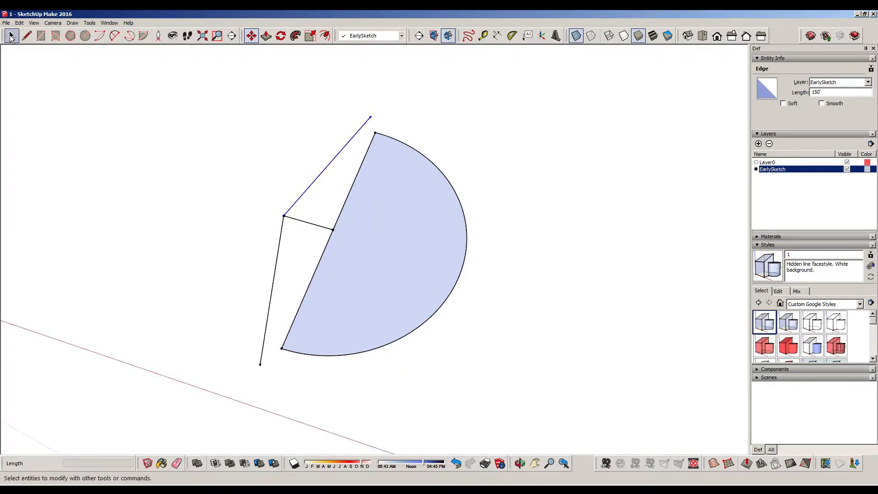
left_click(299, 216)
left_click(280, 255, "shift")
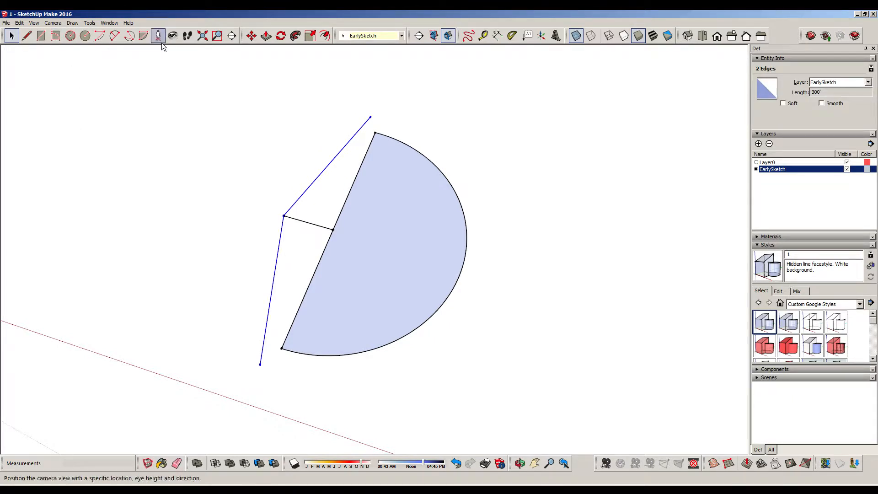
left_click(251, 35)
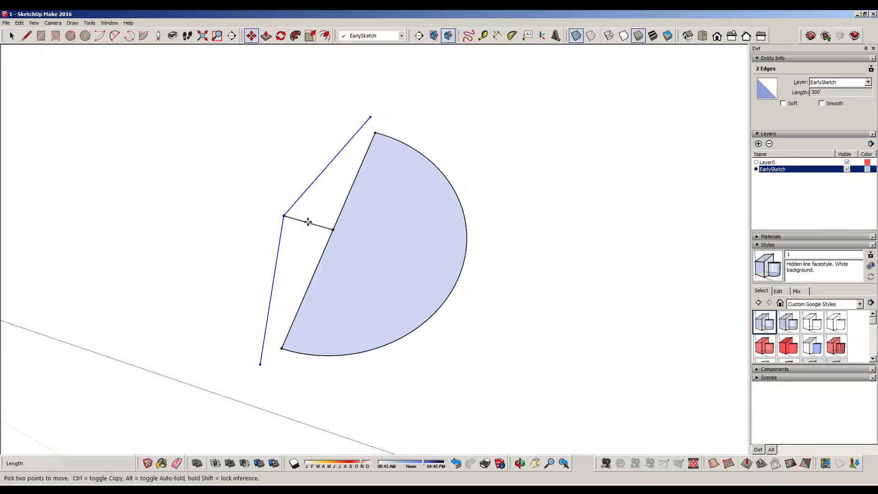
left_click(334, 229)
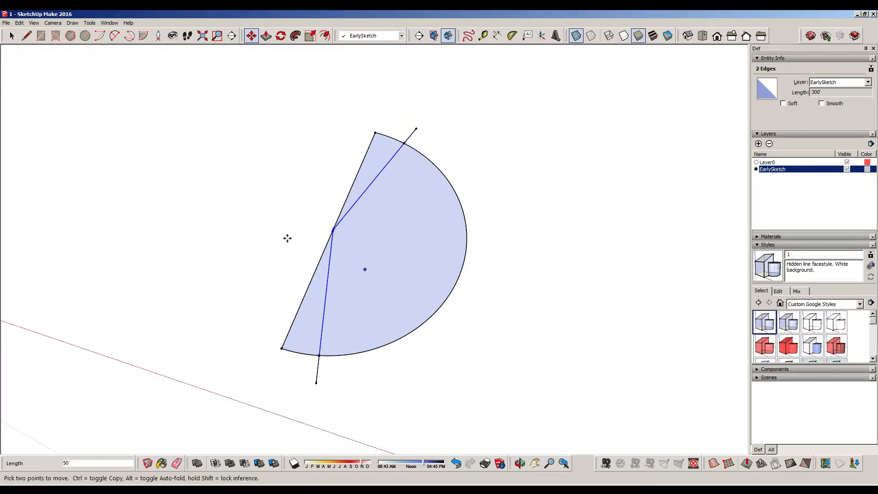
key("space")
Delete the straight edge and the short arc piece outside the angled line farther from the red axis
left_click(358, 187)
key("ctrl+t")
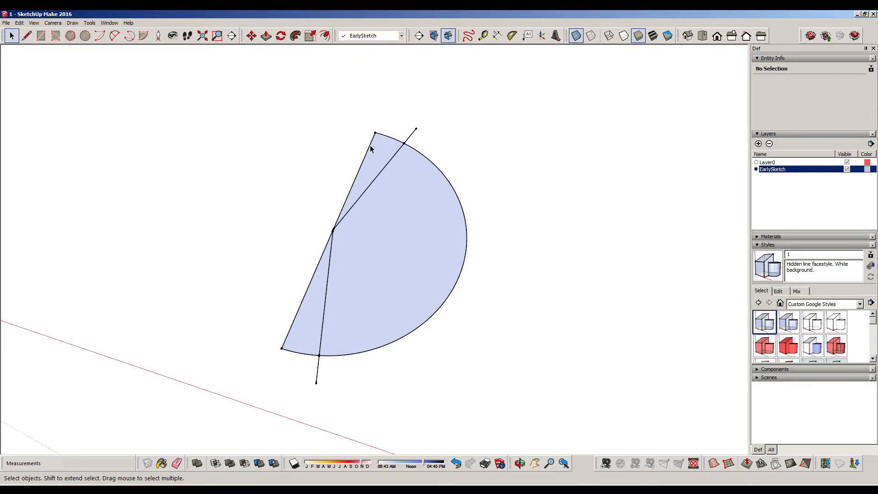
left_click(370, 147)
key("Delete")
left_click(397, 139)
key("Delete")
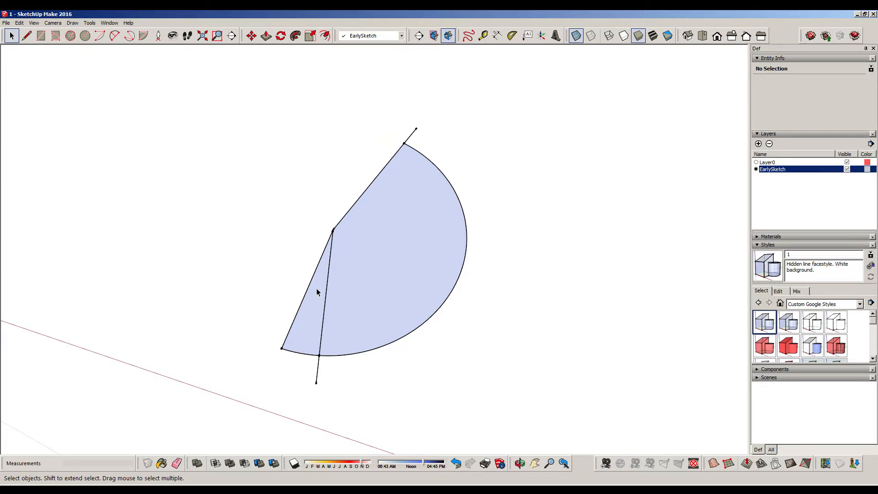
Delete the straight edge and the short arc piece outside the angled line nearer the red axis
left_click(304, 297)
key("Delete")
left_click(305, 354)
key("Delete")
Delete the two overhanging ends of the angled lines that stick out past the sector's arc
key("o")
left_click_drag(359, 266, 613, 233)
key("space")
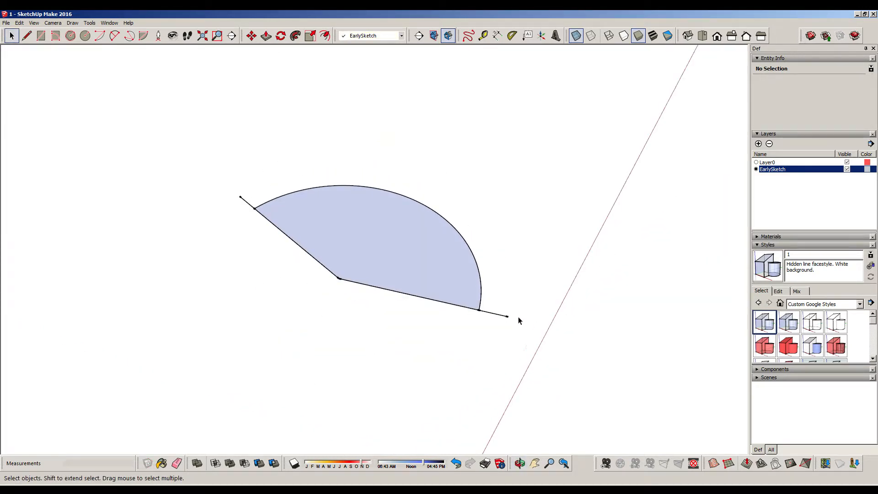
left_click(489, 315)
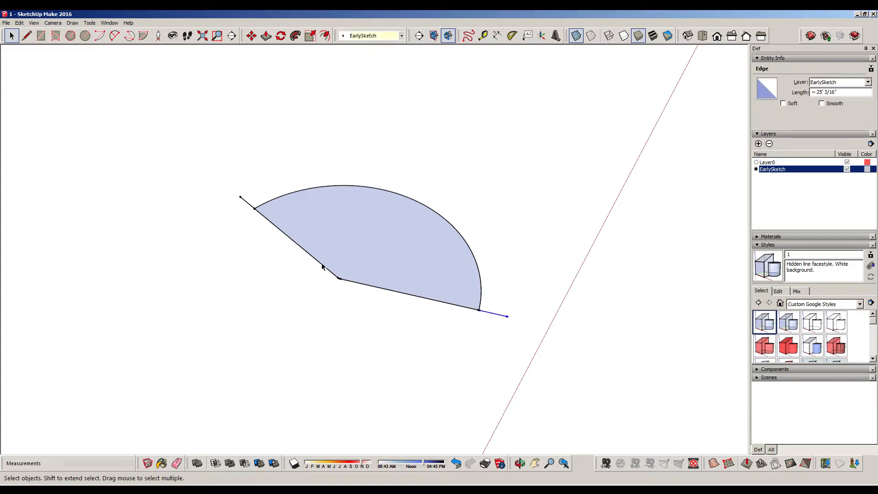
key("Delete")
left_click(246, 204)
key("Delete")
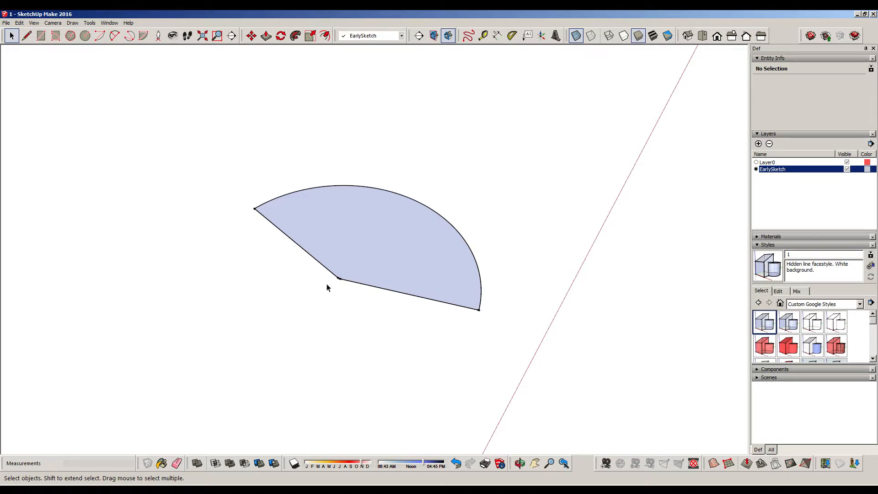
scroll(359, 281, "up", 3)
middle_click_drag(424, 249, 306, 309)
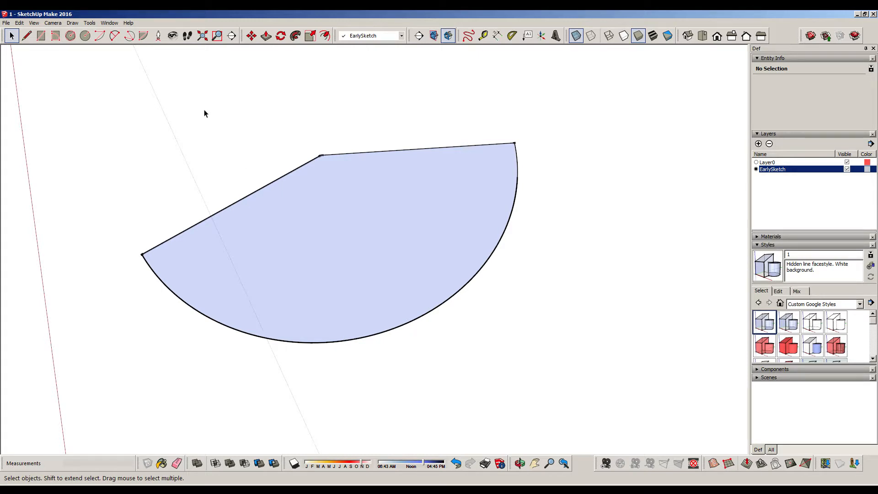
left_click(85, 36)
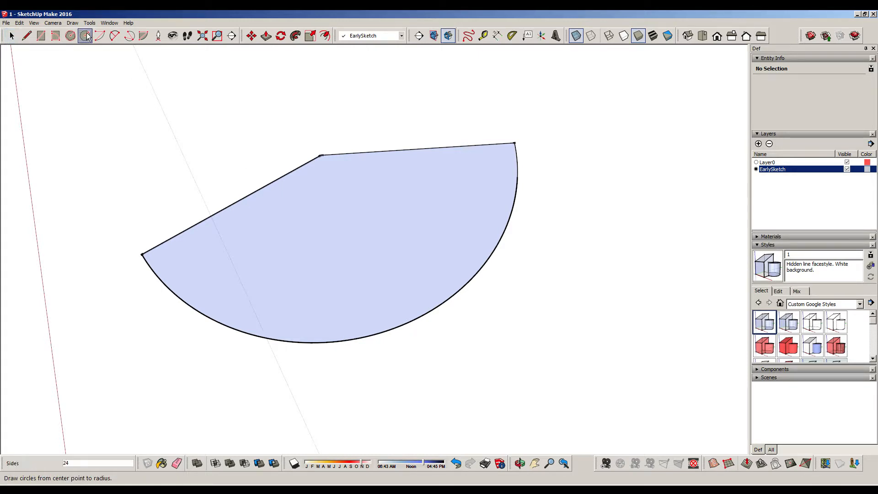
left_click(321, 155)
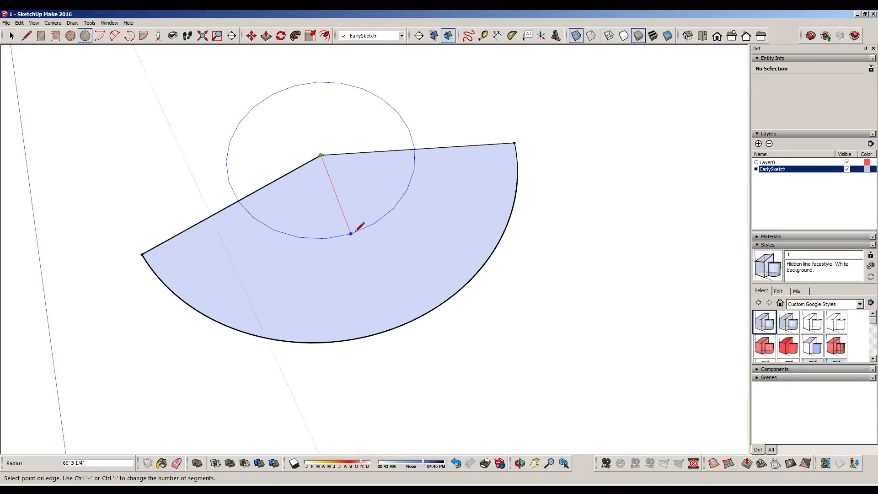
key("Escape")
Draw a circle with a 60' radius in the empty area on the other side of the red axis from the sector
middle_click_drag(339, 199, 638, 181)
key("c")
left_click(267, 214)
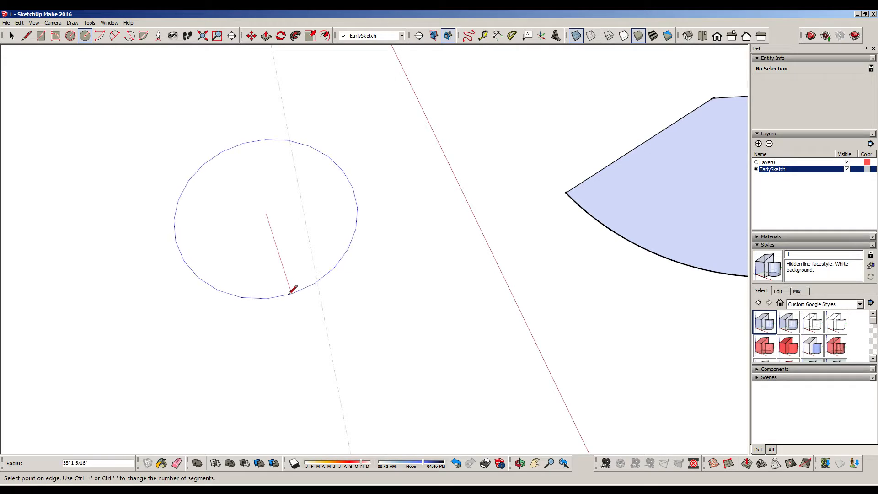
type("60")
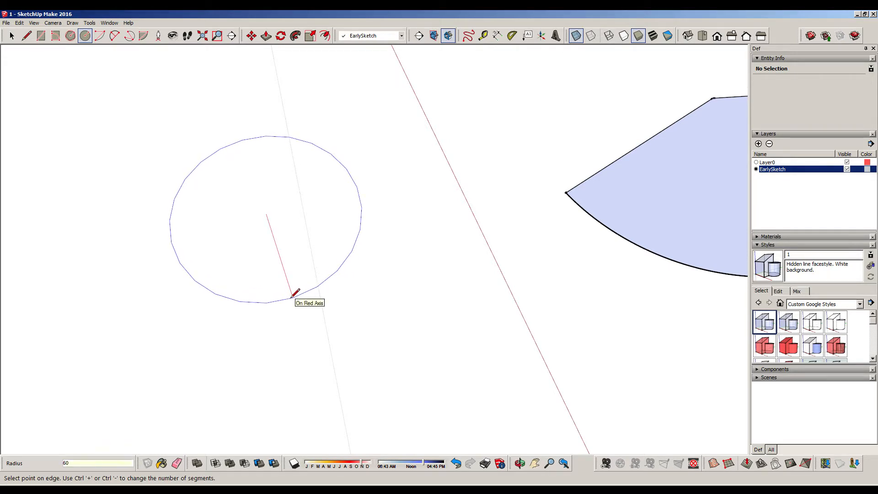
key("Return")
left_click(12, 35)
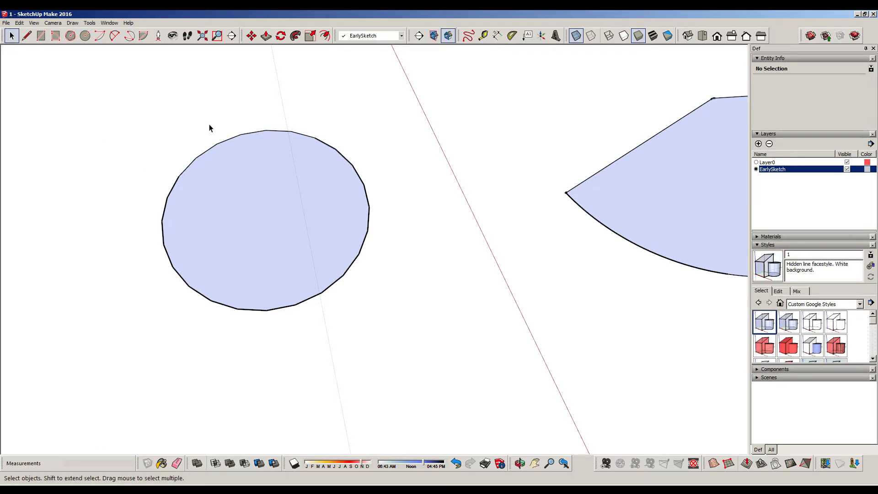
Set the 60' radius circle's number of segments to 80
right_click(178, 177)
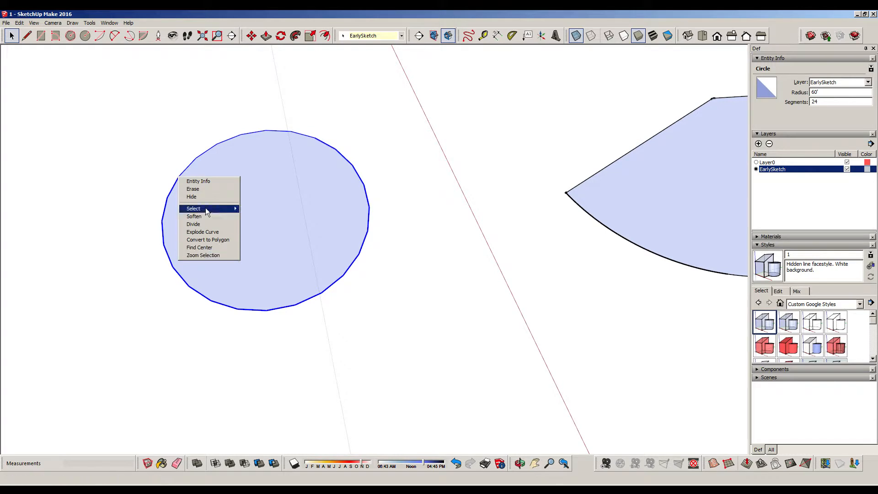
left_click(208, 182)
double_click(815, 102)
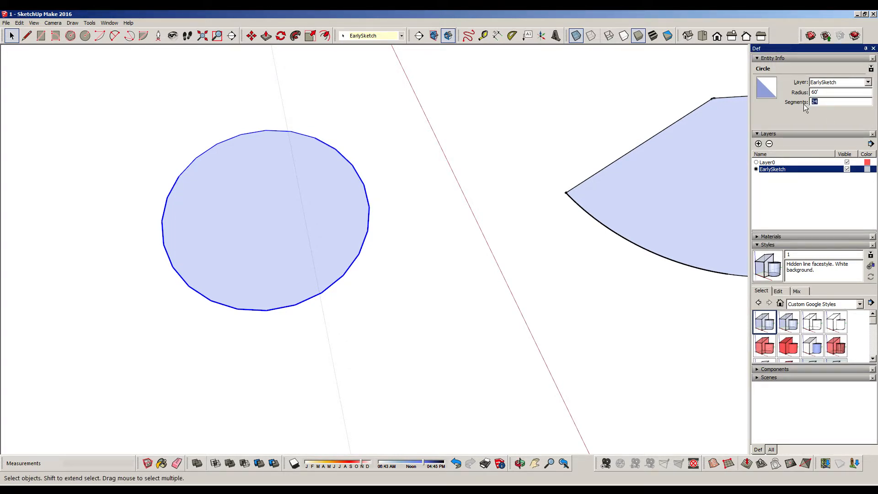
type("80")
key("Return")
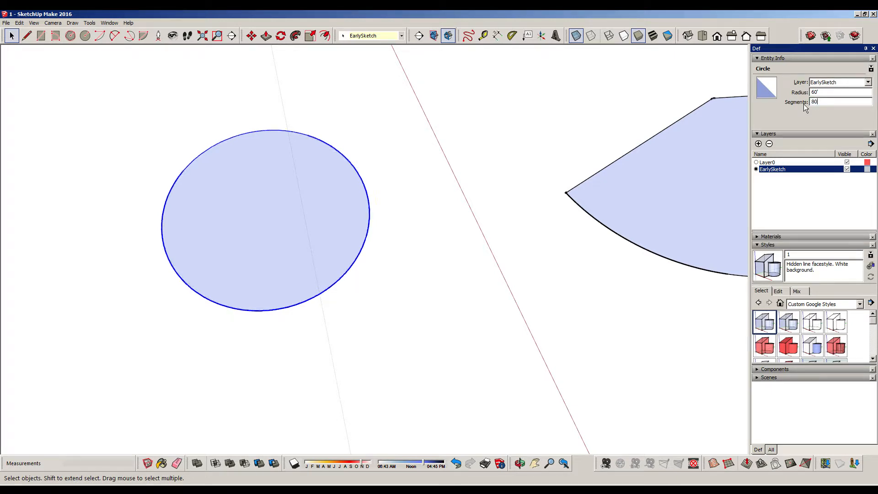
left_click(500, 131)
left_click(244, 192)
left_click(356, 145)
middle_click_drag(286, 275, 357, 212)
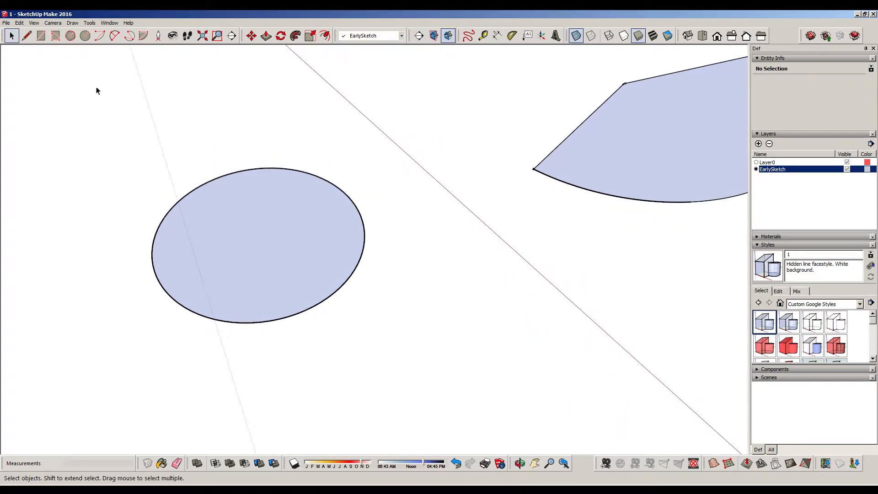
scroll(225, 250, "up", 5)
middle_click_drag(427, 206, 348, 231)
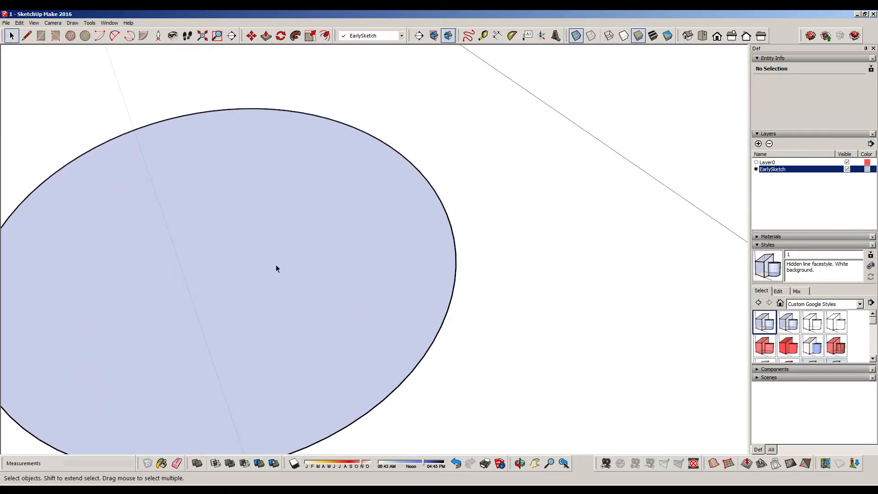
left_click(26, 35)
left_click(137, 129)
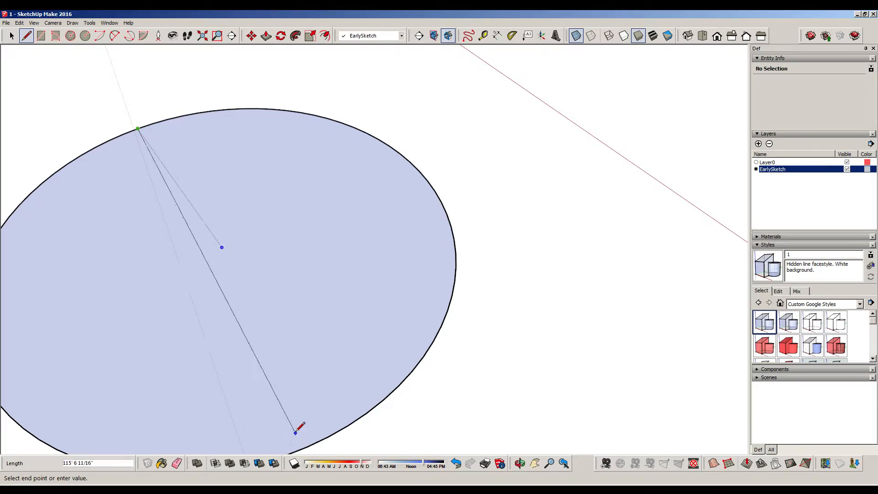
key("Escape")
mouse_move(375, 296)
middle_mouse_down()
mouse_move(413, 274)
mouse_move(380, 300)
middle_mouse_up()
left_click(11, 35)
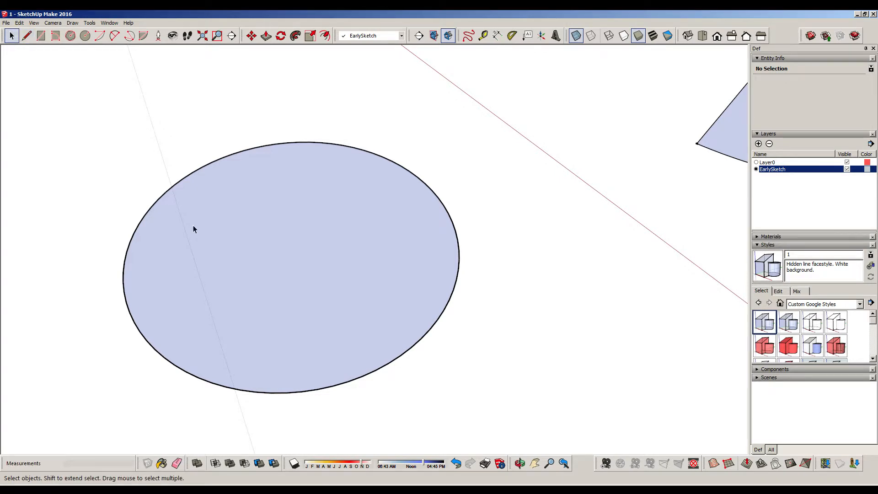
Extrude the large circle's face upward by 1' with Push/Pull
left_click(283, 272)
left_click(130, 167)
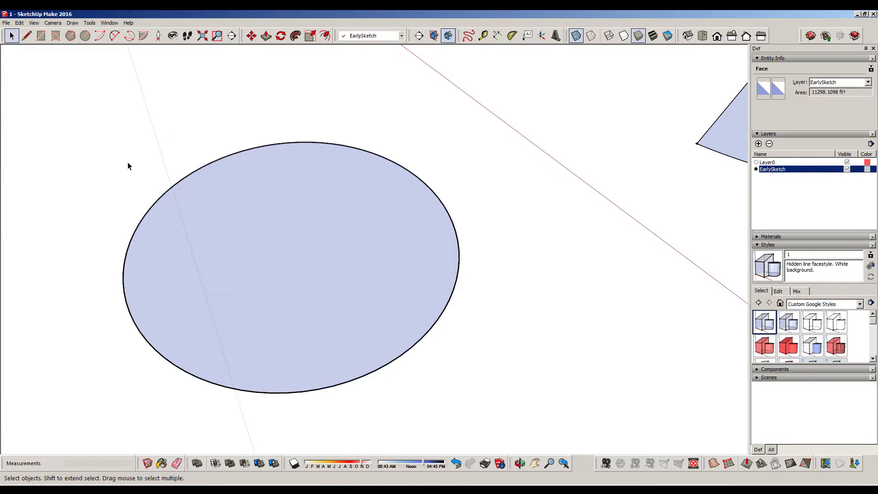
left_click(265, 36)
left_click(307, 228)
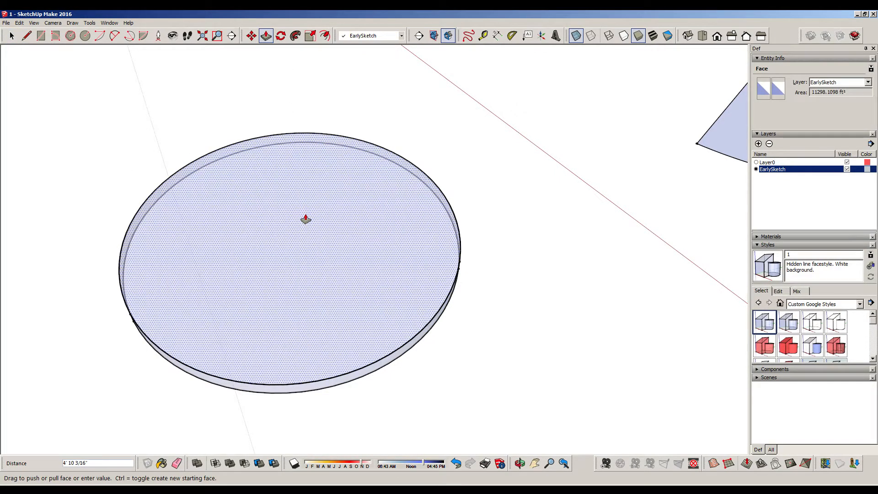
type("1")
key("Return")
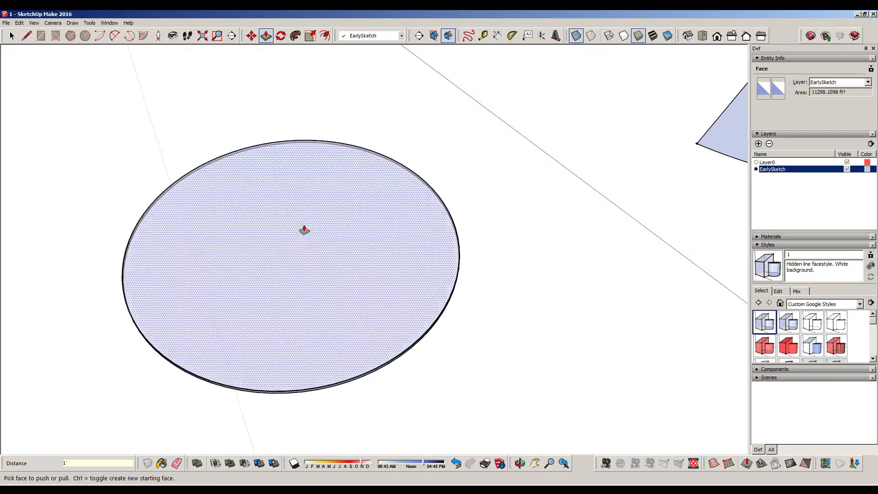
left_click(12, 36)
Draw a small circle with a 4.5' radius on the ground between the large disc and the red axis
middle_click_drag(462, 269, 463, 303)
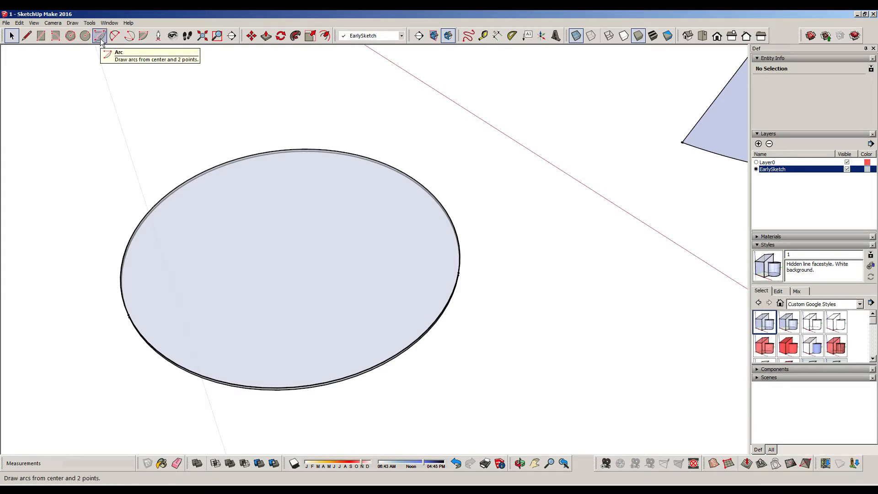
left_click(87, 37)
left_click(539, 297)
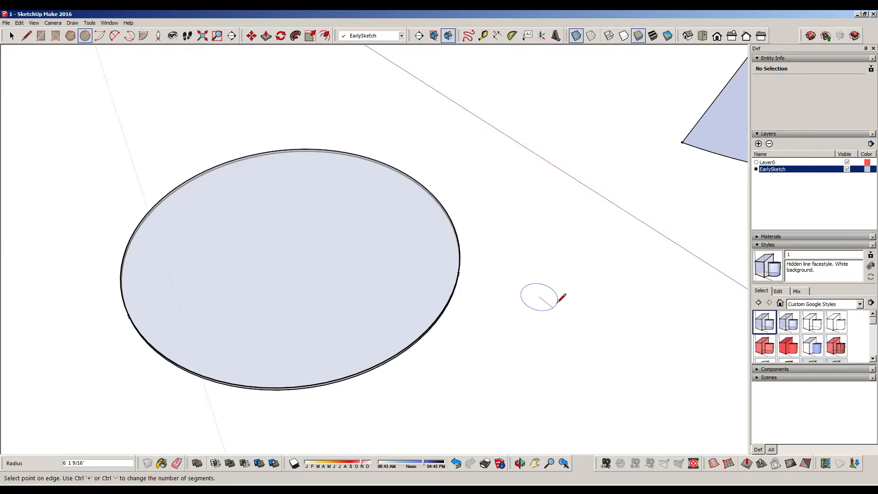
type("4.5")
key("Return")
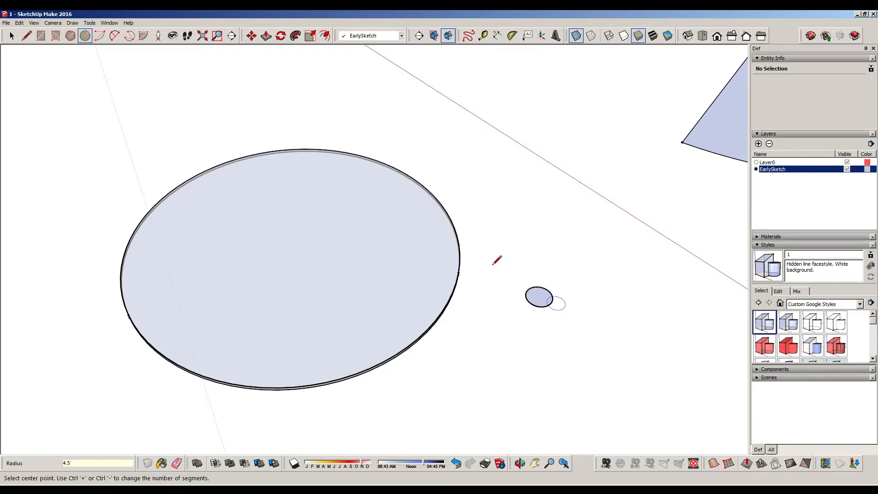
left_click(85, 36)
Delete the small 4.5' radius circle beside the large disc
left_click(11, 36)
middle_click_drag(456, 247, 448, 280)
scroll(448, 282, "up", 3)
scroll(447, 282, "up", 1)
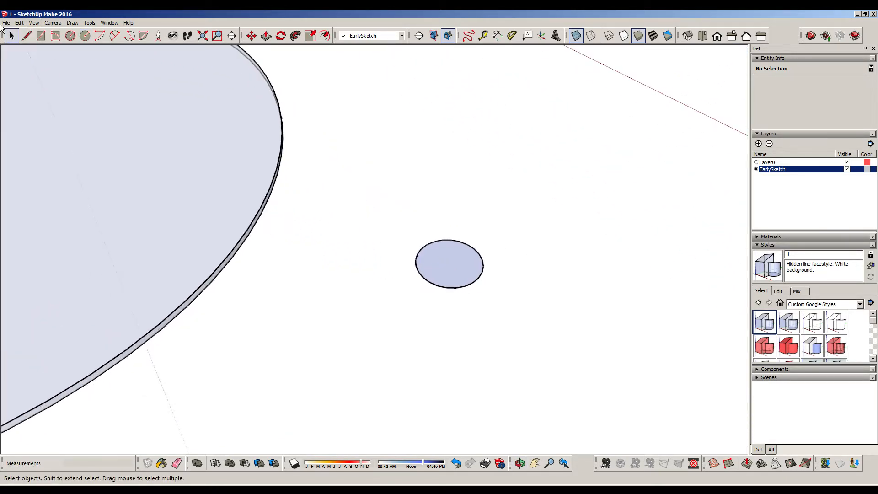
left_click_drag(359, 193, 510, 328)
key("Delete")
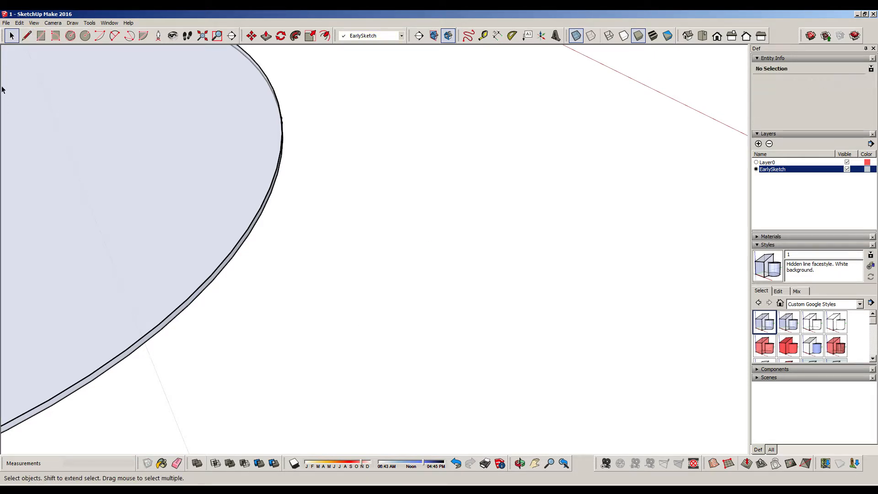
Draw a 1' line parallel to the red axis in the empty area beside the large disc
left_click(27, 35)
left_click(441, 248)
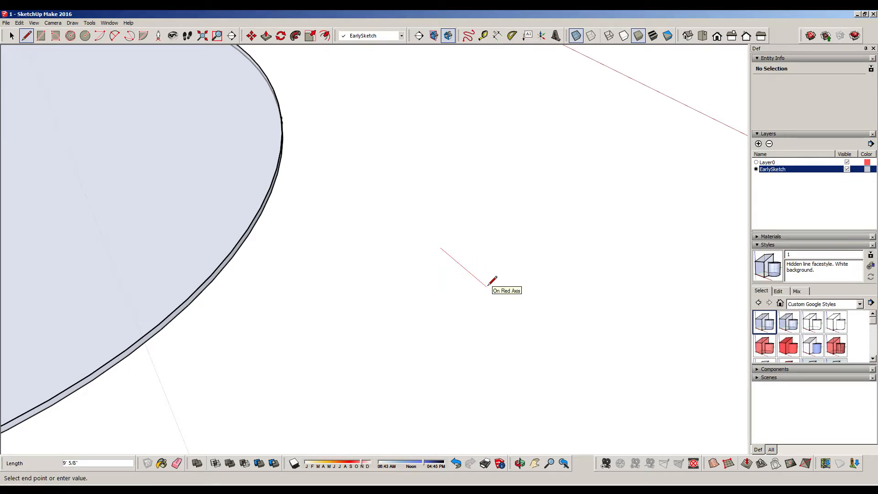
key("Escape")
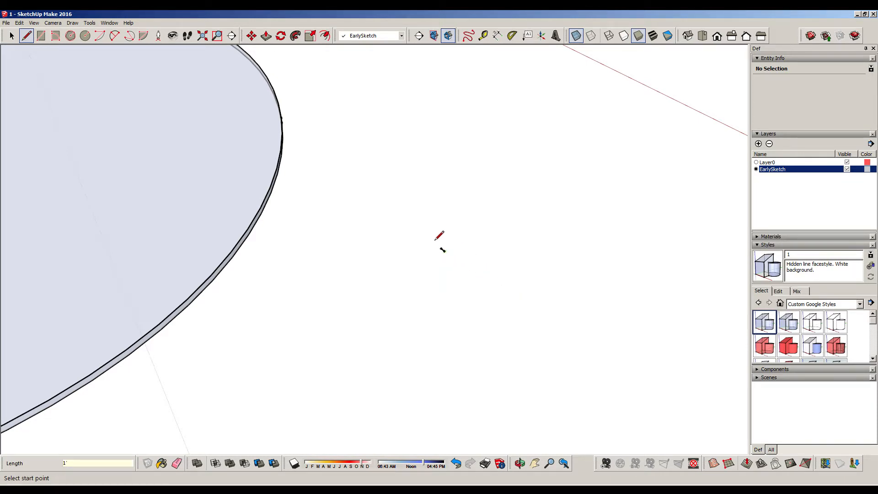
Draw two concentric circles with radii of 2.25' and 2" centred on the end of the 1' line
left_click(85, 35)
left_click(444, 251)
type("4.")
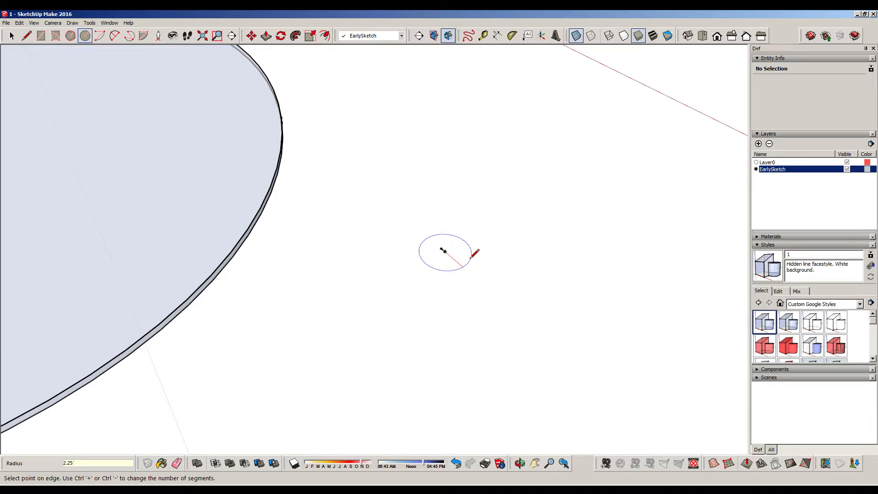
key("Return")
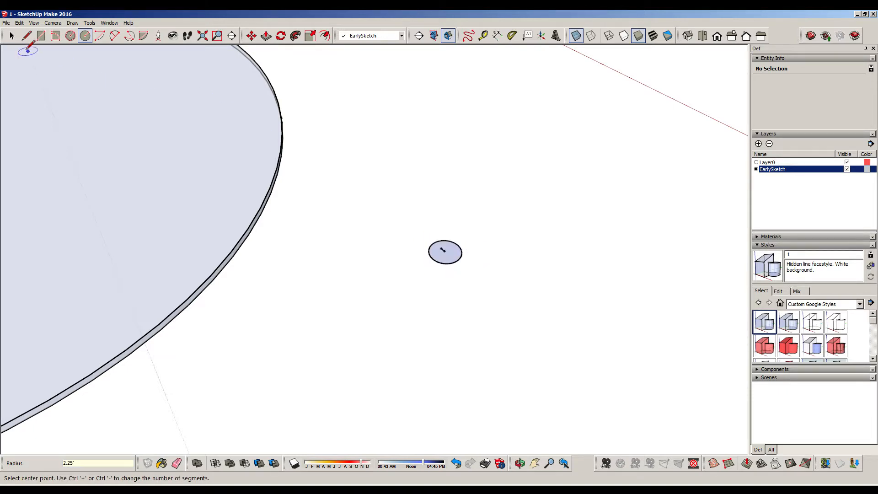
left_click(445, 252)
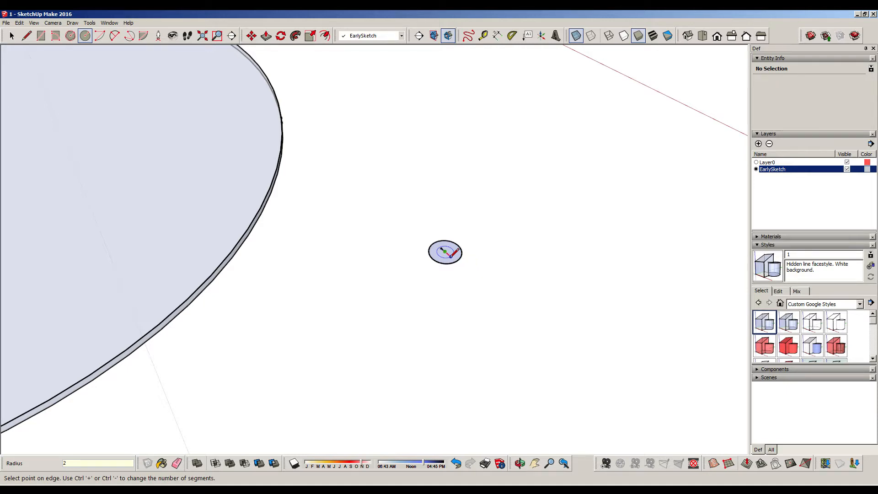
key("Return")
scroll(456, 252, "up", 5)
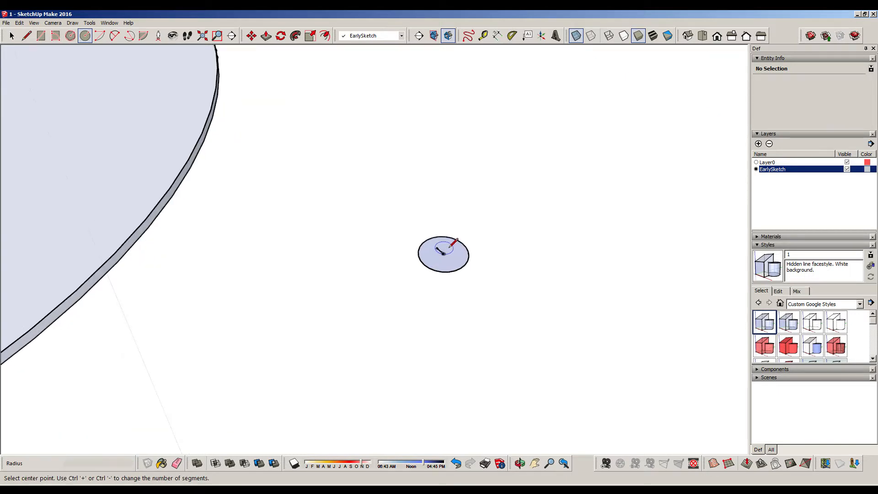
Delete the 1' line, leaving only the two concentric circles
left_click(11, 36)
scroll(428, 255, "up", 3)
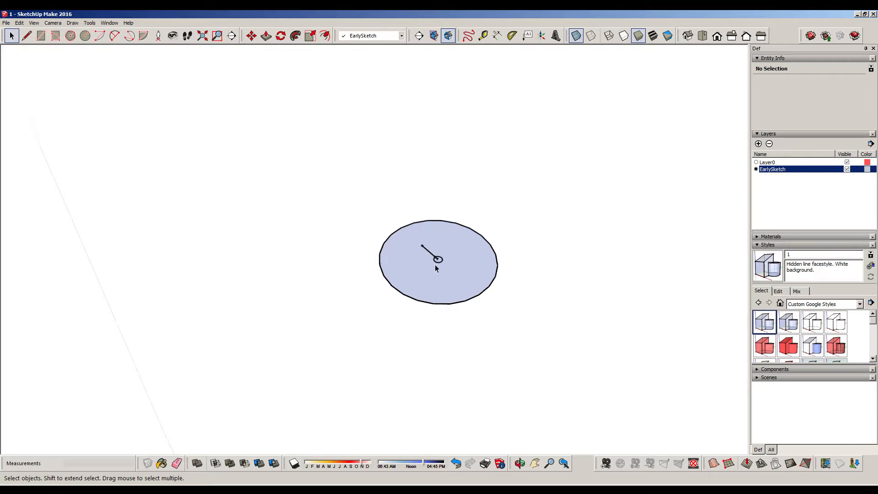
key("Delete")
key("Delete")
Extrude the 2" radius inner circle downward by 3' to form the central leg
middle_click_drag(604, 345, 590, 252)
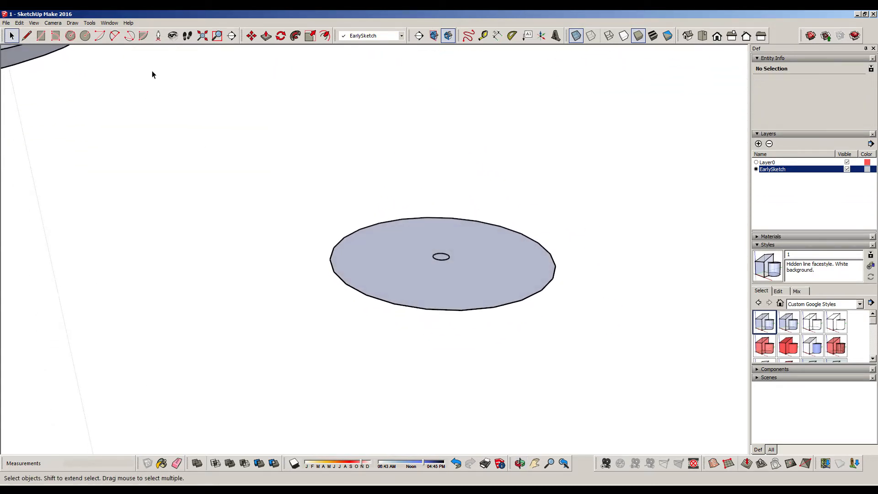
left_click(266, 36)
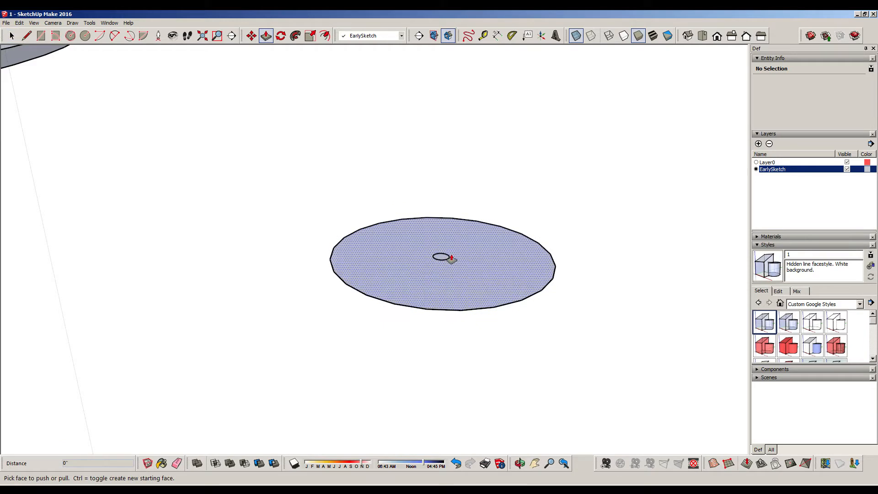
left_click_drag(444, 260, 461, 413)
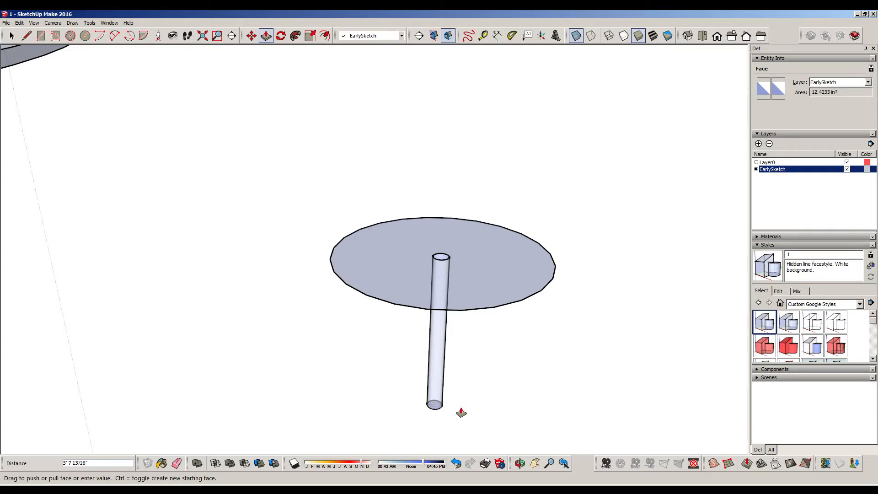
left_click_drag(461, 412, 459, 377)
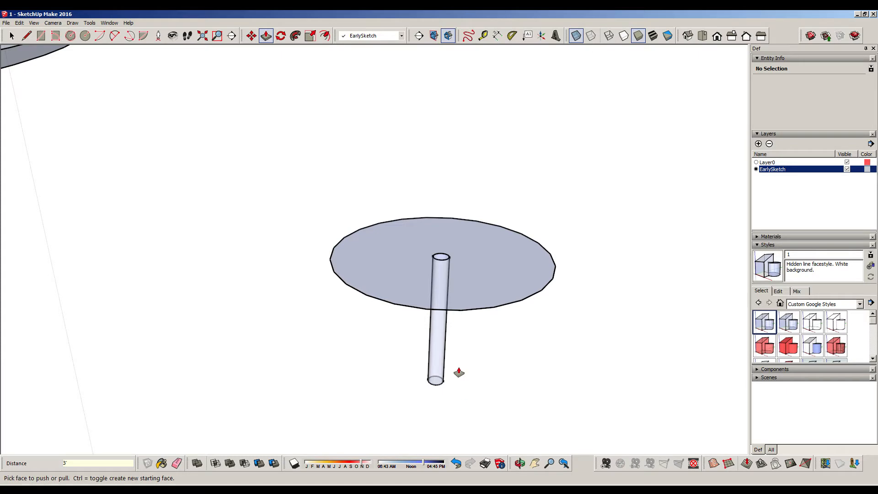
Extrude the tabletop face around the leg upward by 2"
left_click_drag(493, 275, 501, 265)
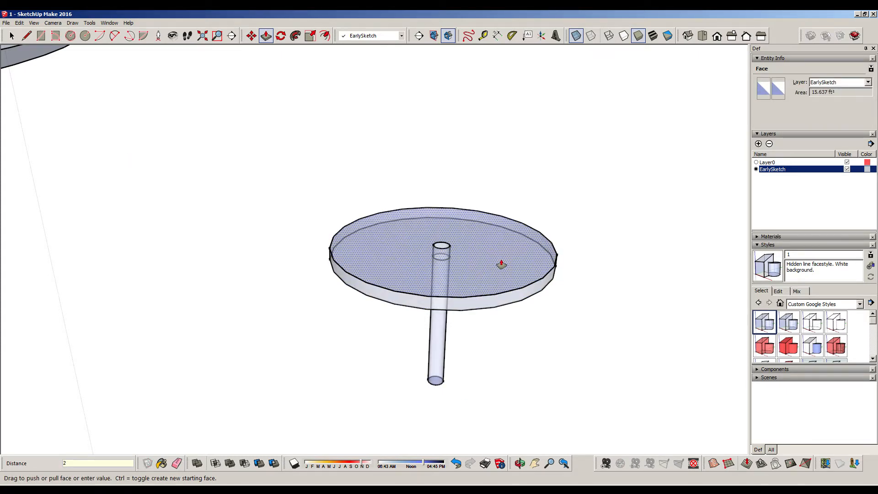
type("2")
key("Return")
middle_click_drag(475, 180, 483, 380)
Examine the open hole at the tabletop's centre and the leg surface beneath it
left_click(13, 36)
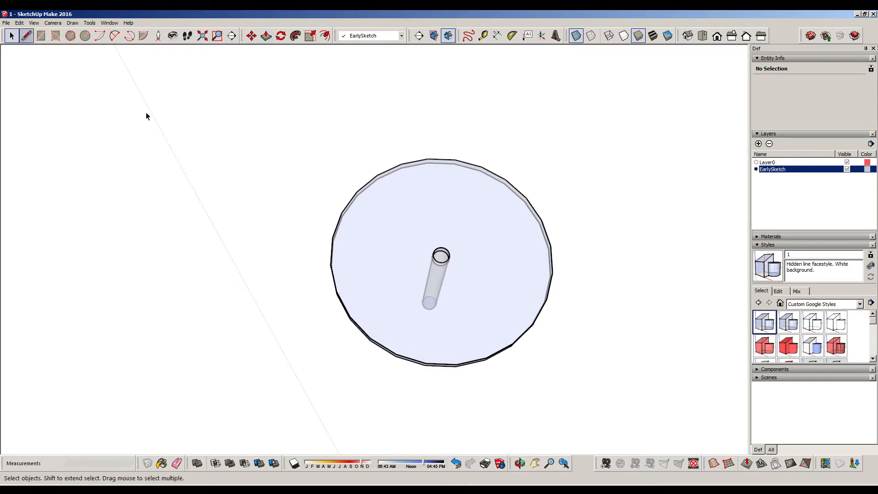
left_click(445, 261)
middle_click_drag(445, 261, 204, 141)
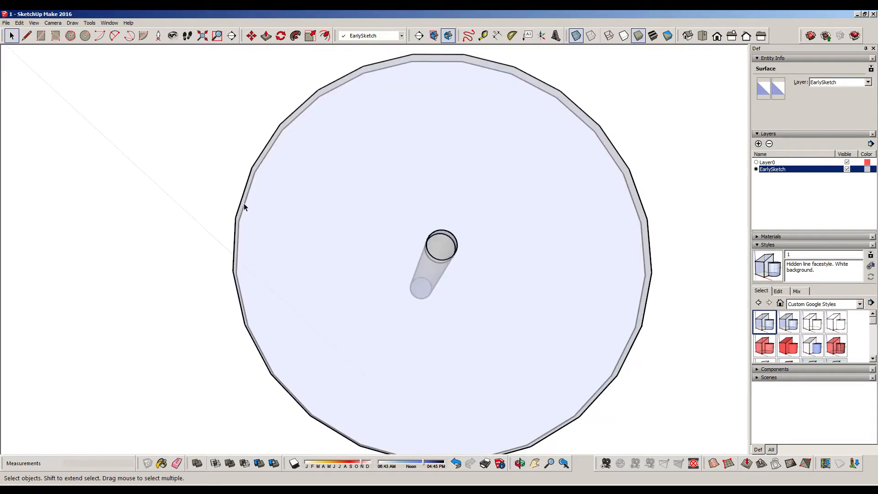
left_click(256, 138)
left_click(266, 35)
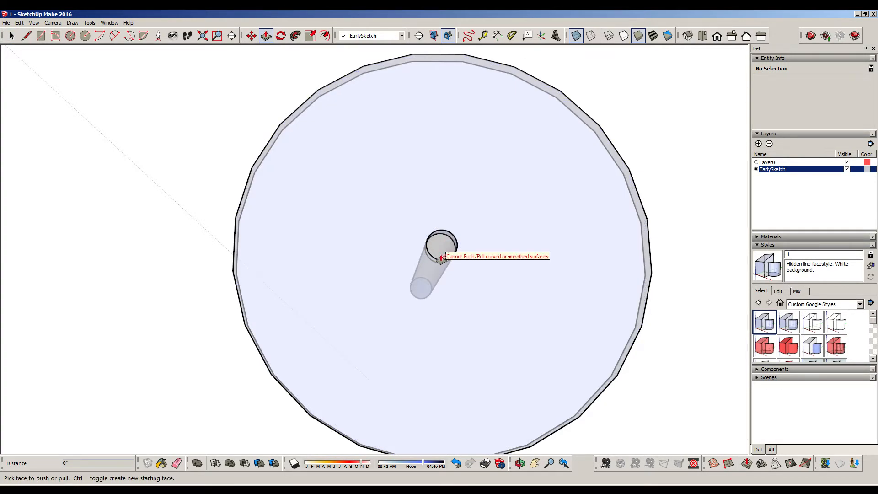
middle_click_drag(518, 280, 674, 70)
middle_click_drag(555, 270, 495, 367)
middle_click_drag(505, 277, 501, 305)
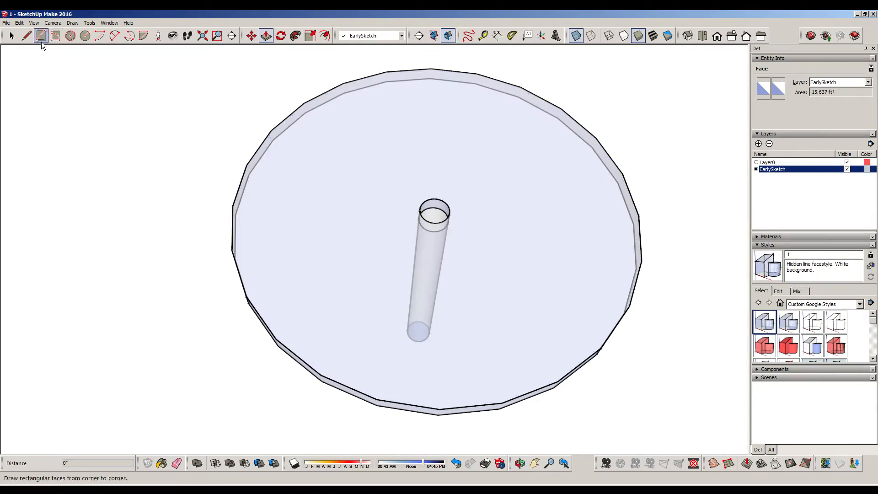
Cap the hole at the tabletop's centre by drawing a line across its upper circle, and delete that line
left_click(26, 36)
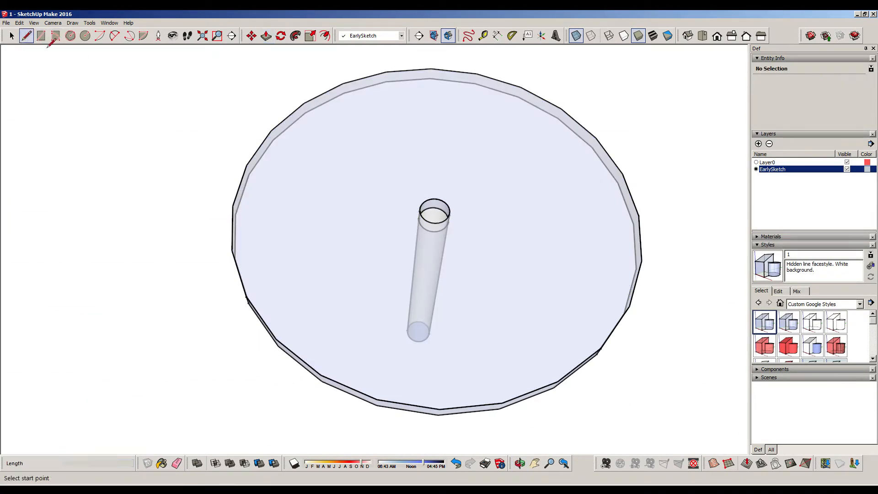
left_click(419, 211)
left_click(450, 209)
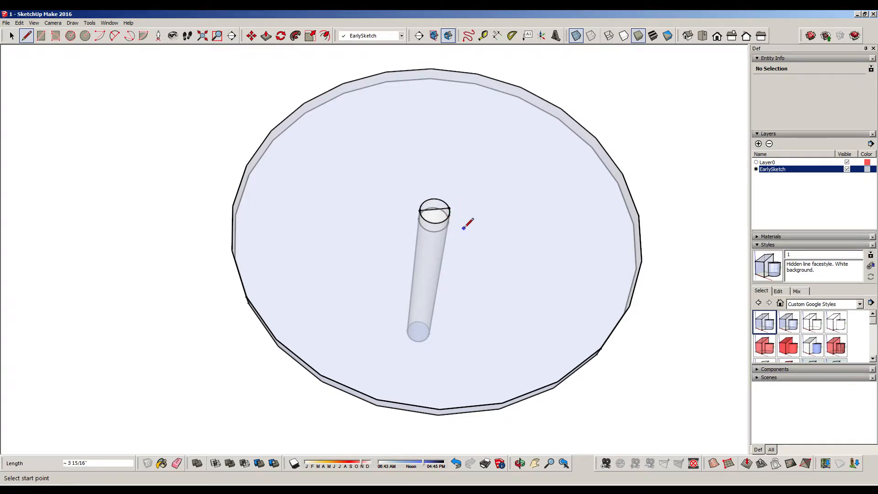
left_click(11, 36)
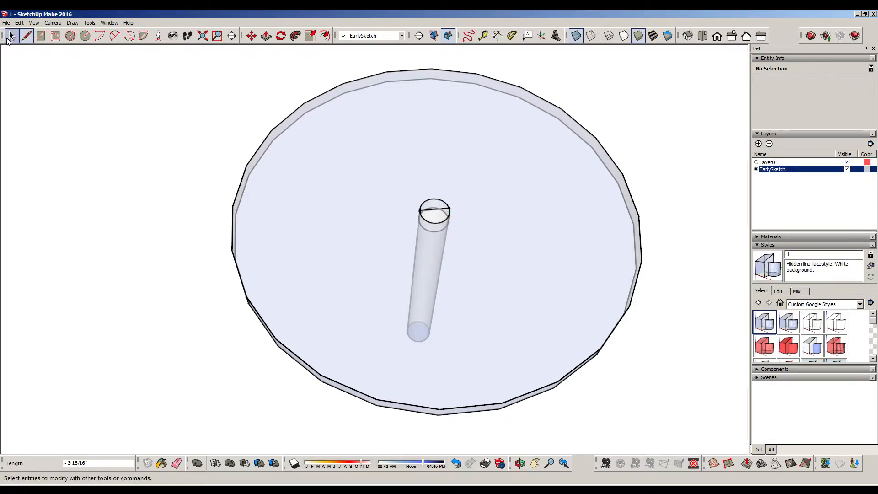
left_click(434, 211)
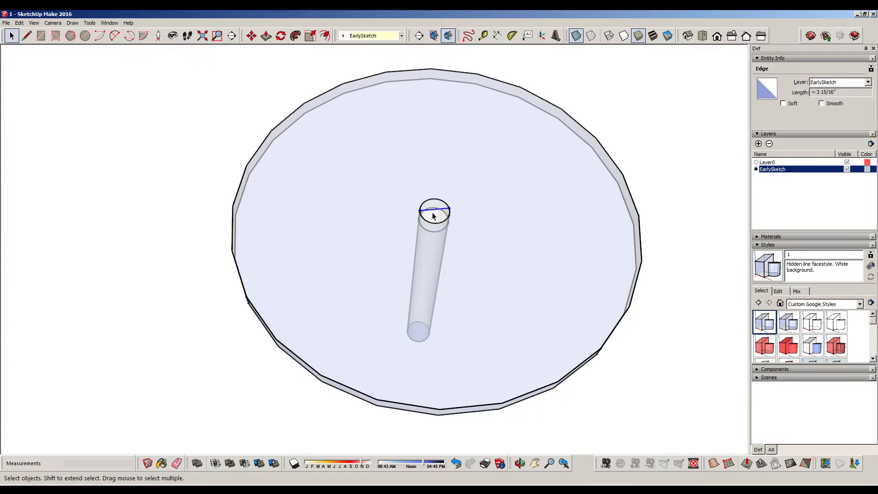
key("Delete")
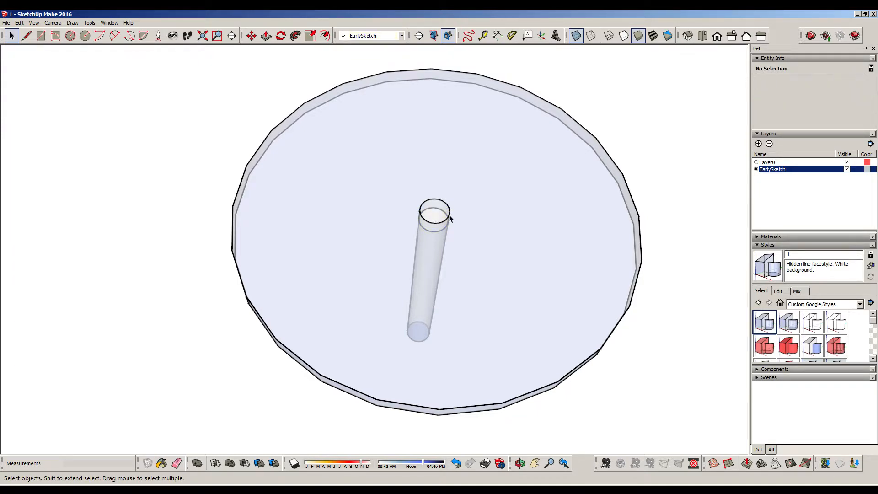
Try deleting the upper circle edge around the central hole, and undo the deletion
left_click(450, 215)
key("Delete")
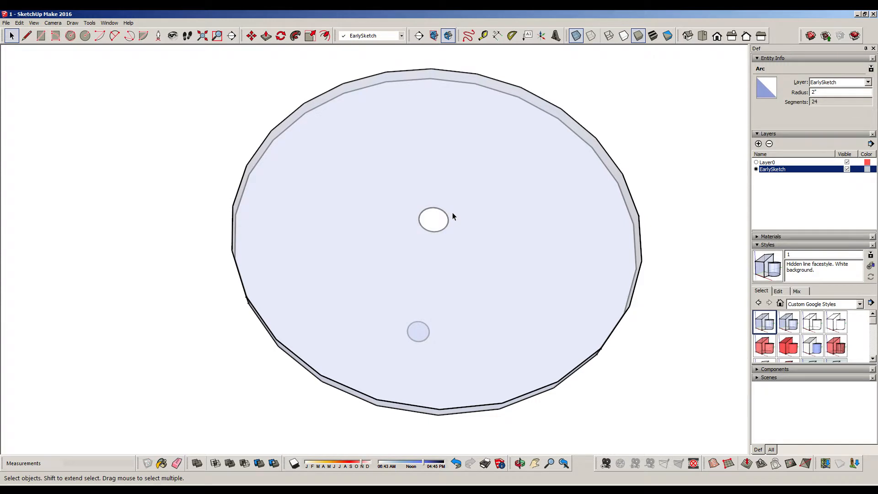
middle_click_drag(451, 247, 463, 208)
key("ctrl+z")
Close the hole in the tabletop with a straight line across the full width of its upper circle
mouse_move(469, 246)
middle_mouse_down()
mouse_move(486, 186)
mouse_move(479, 251)
mouse_move(476, 232)
mouse_move(594, 204)
mouse_move(551, 112)
mouse_move(553, 229)
mouse_move(540, 215)
middle_mouse_up()
left_click(27, 36)
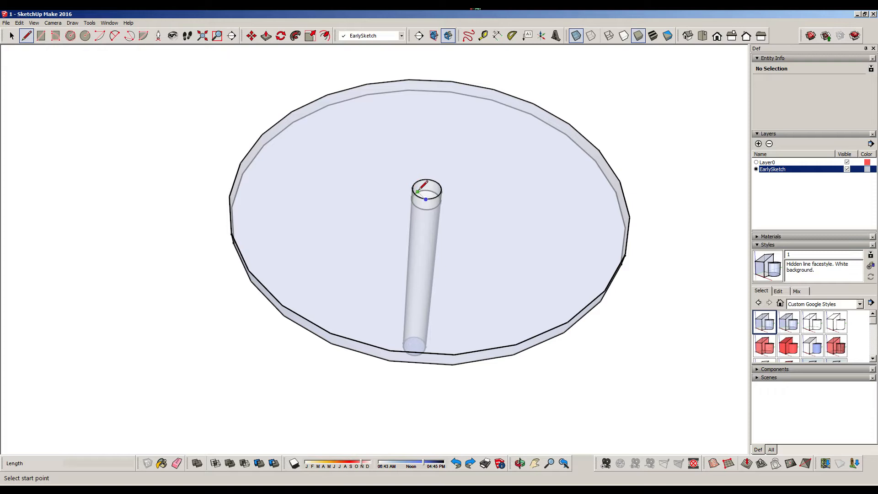
left_click(441, 188)
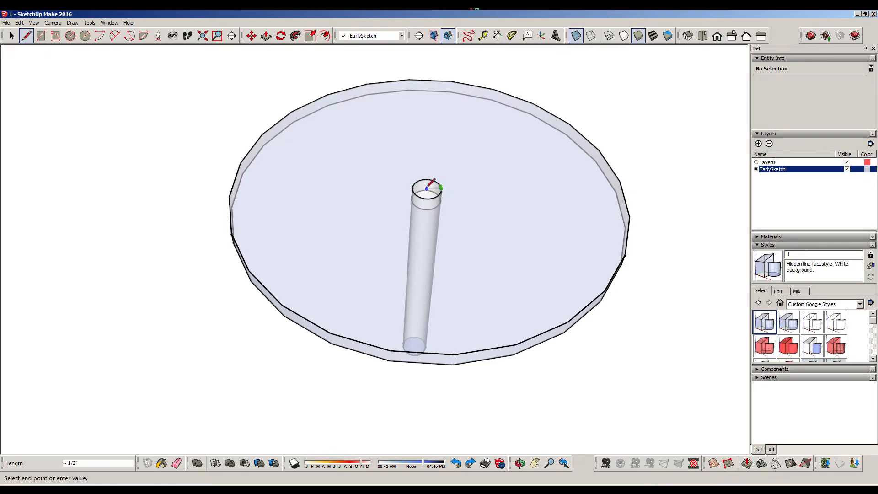
left_click(412, 187)
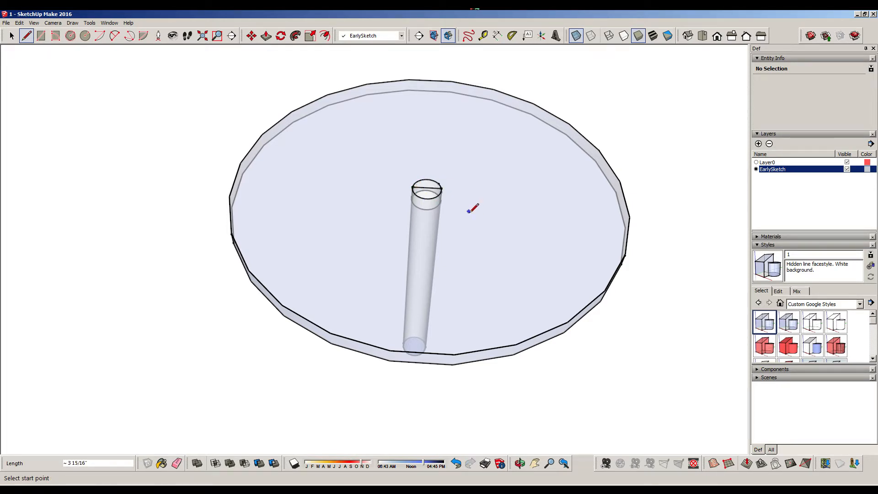
mouse_move(438, 183)
middle_mouse_down()
mouse_move(469, 300)
mouse_move(474, 256)
mouse_move(636, 204)
middle_mouse_up()
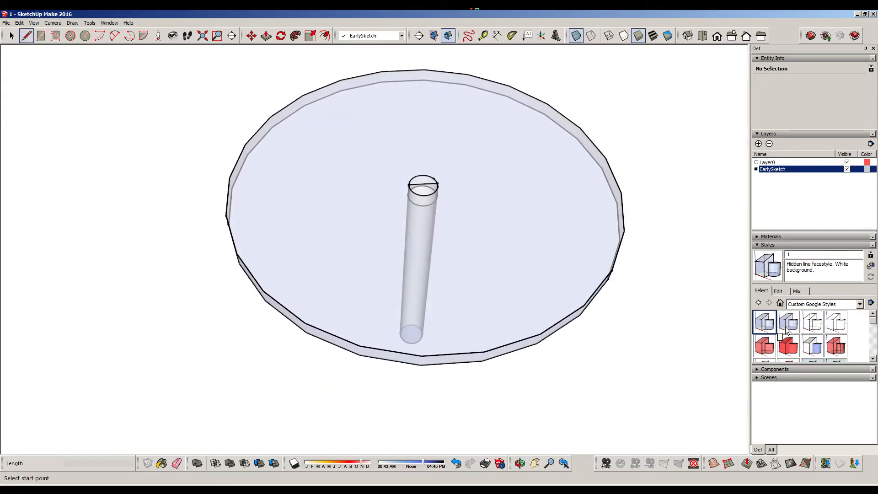
Apply the 7TexturedSolid style to show the model with opaque faces
left_click(815, 347)
mouse_move(528, 290)
middle_mouse_down()
mouse_move(525, 186)
mouse_move(500, 55)
mouse_move(492, 260)
mouse_move(490, 133)
mouse_move(474, 74)
mouse_move(476, 225)
middle_mouse_up()
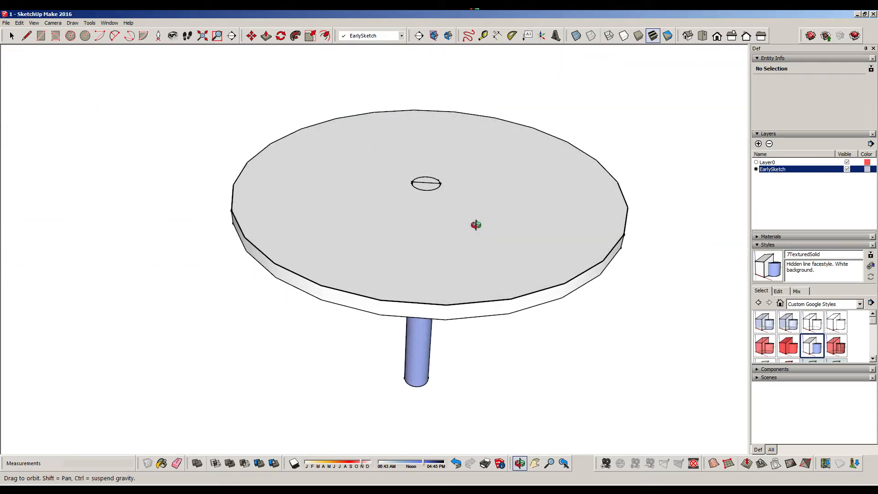
middle_click_drag(476, 225, 470, 186)
Examine the shaded table from several angles and distances, including the leg under the top
middle_click_drag(406, 228, 617, 203, "shift")
scroll(435, 256, "down", 6)
scroll(470, 251, "up", 8)
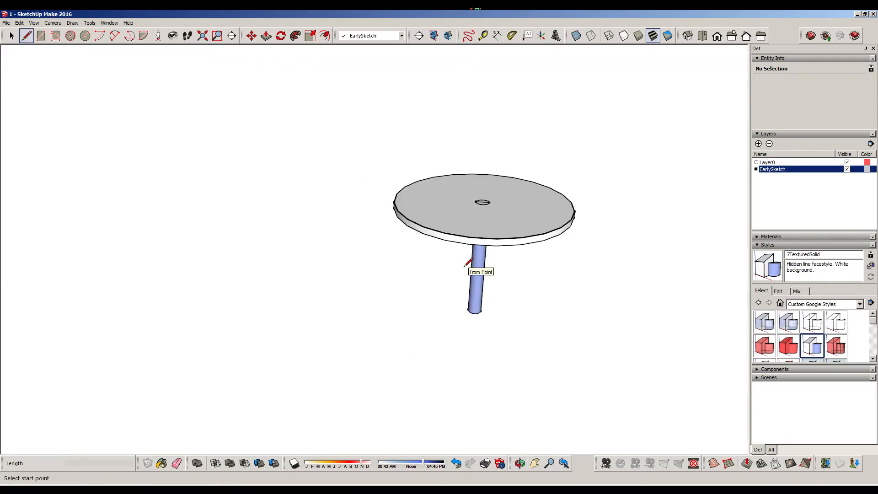
scroll(522, 179, "down", 5)
middle_click_drag(517, 206, 422, 315, "shift")
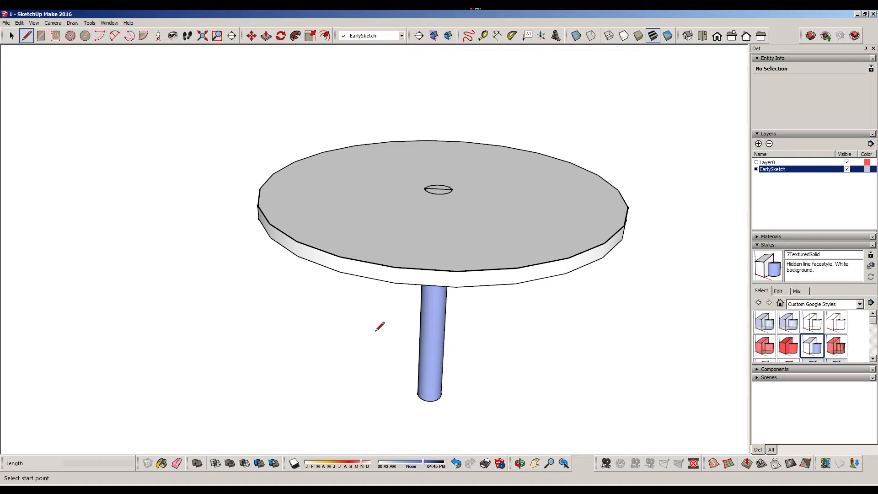
scroll(380, 326, "down", 3)
scroll(379, 327, "up", 4)
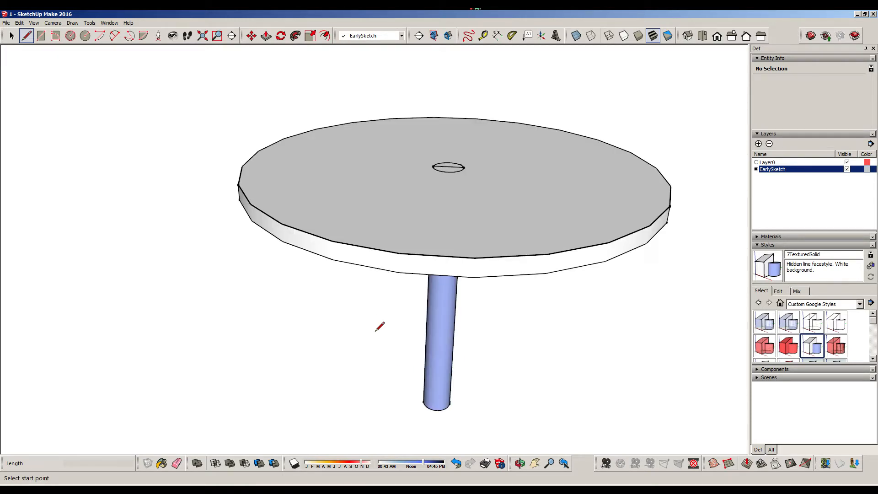
middle_click_drag(314, 341, 380, 297)
scroll(423, 308, "down", 6)
scroll(378, 334, "up", 2)
scroll(375, 338, "up", 3)
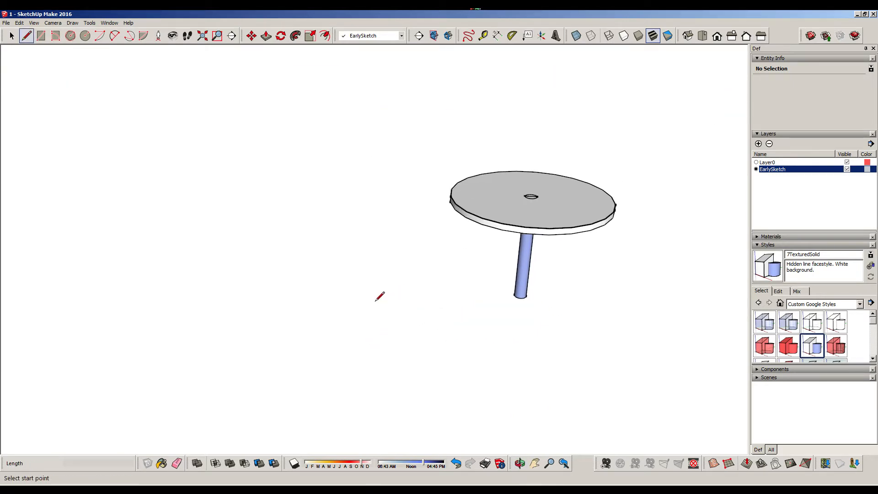
Draw a short line along the red axis in the empty area beside the table and a 2" radius circle centred on one end
left_click(310, 292)
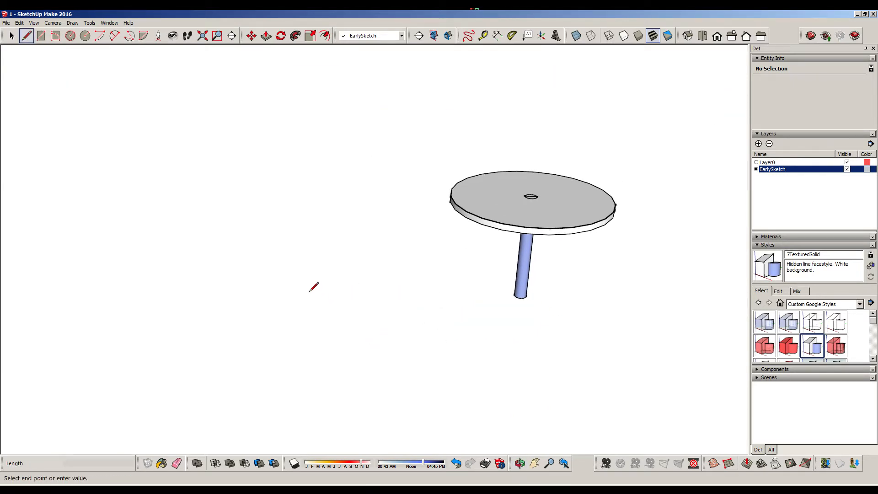
left_click(351, 292)
key("Escape")
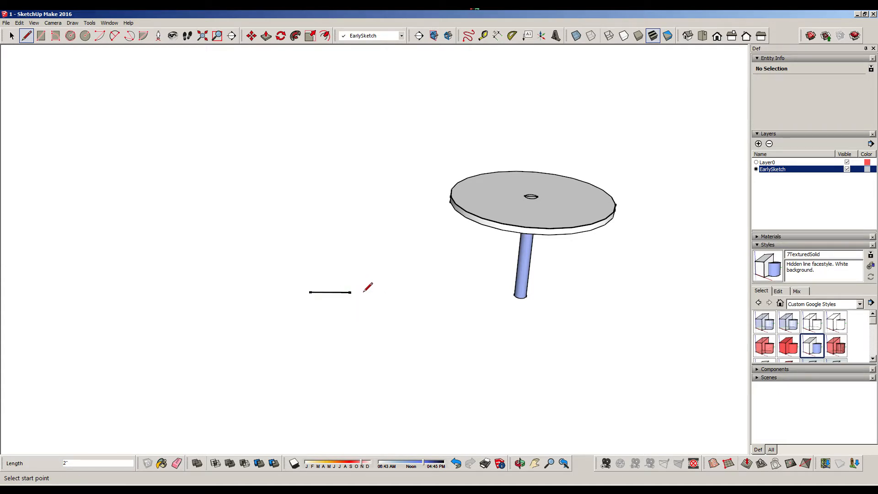
left_click(83, 37)
left_click(310, 292)
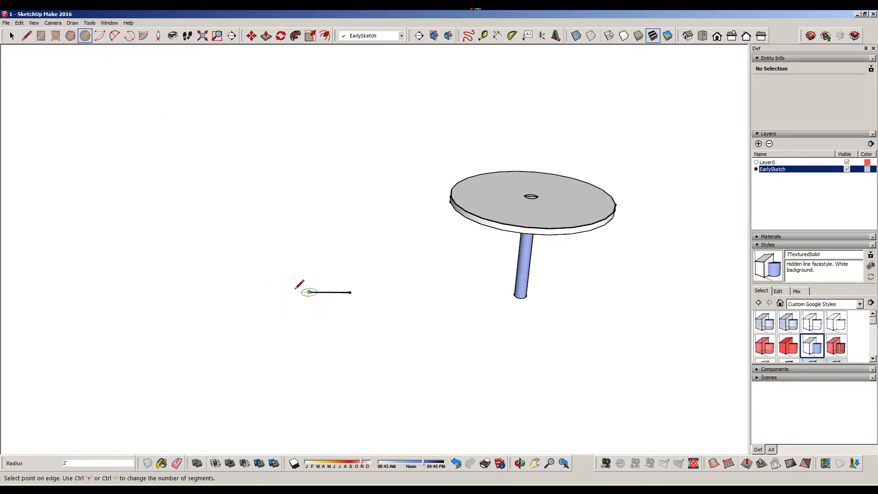
type("2")
key("Return")
Delete the short line, leaving only the 2" radius circle beside the table
mouse_move(278, 229)
middle_mouse_down()
mouse_move(335, 255)
mouse_move(326, 256)
middle_mouse_up()
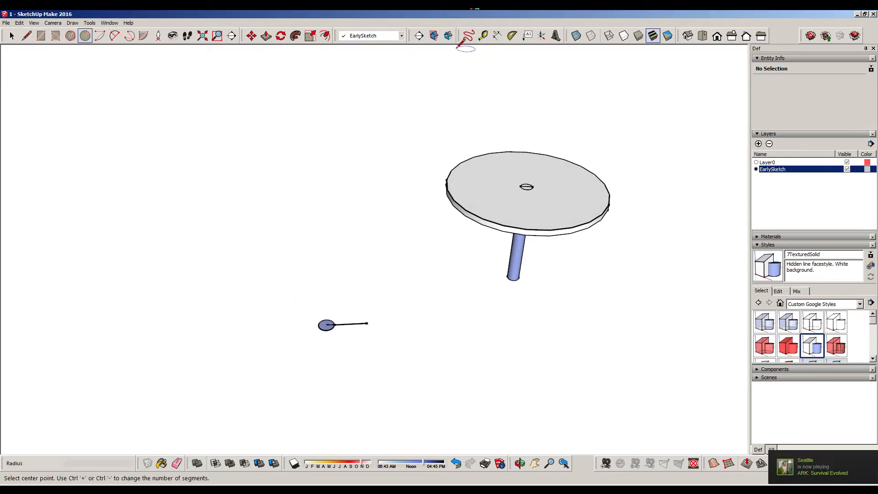
left_click(266, 36)
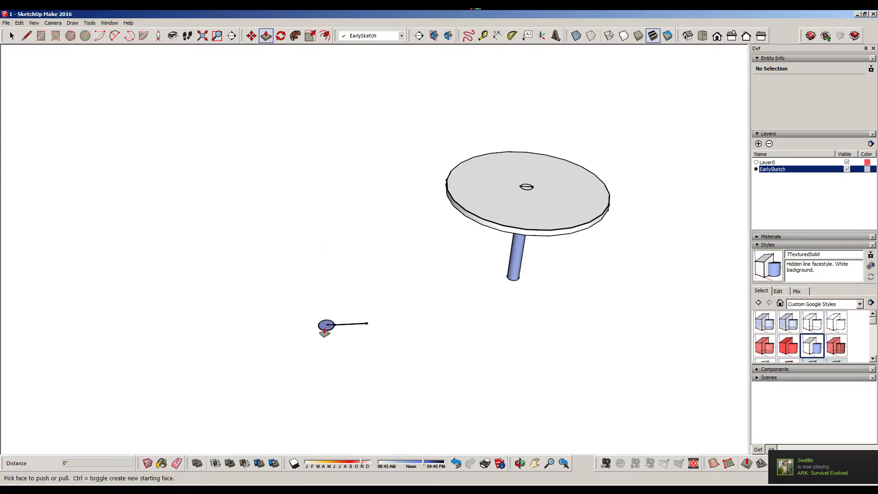
left_click(325, 329)
left_click(12, 36)
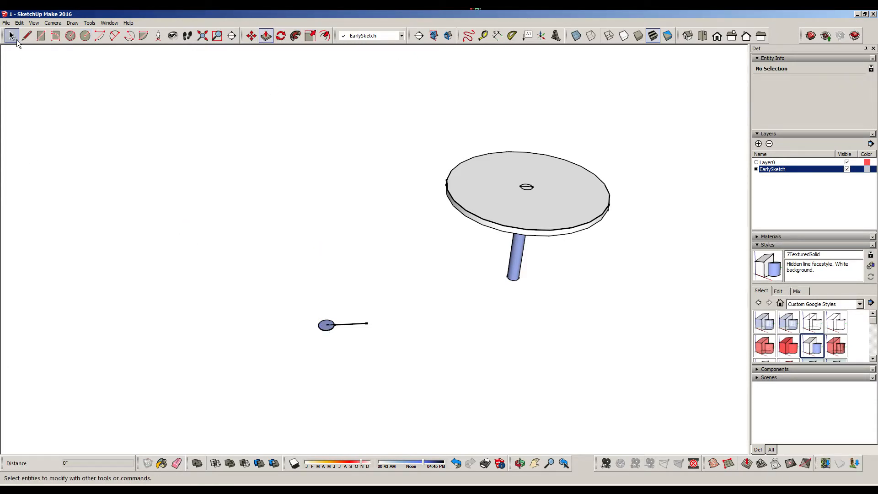
left_click(330, 330)
key("Delete")
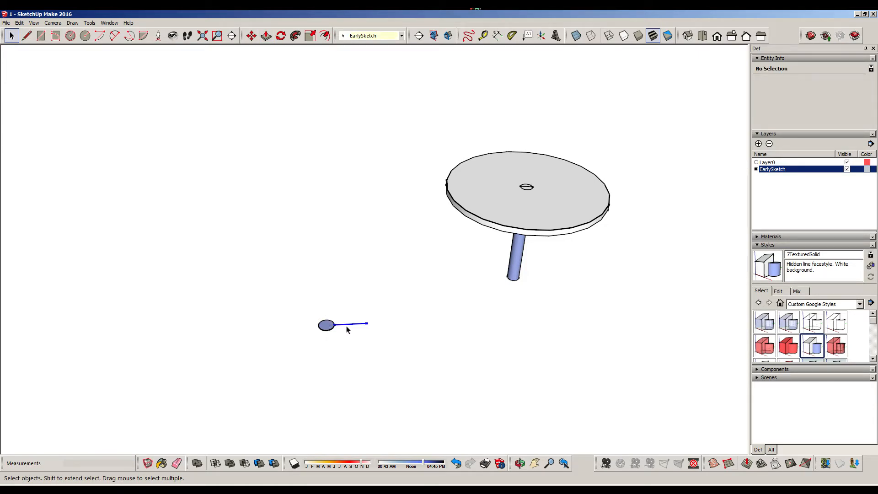
Extrude the 2" radius circle upward by 2.75" and its top face by a further 2.75' to form a separate leg
left_click(83, 38)
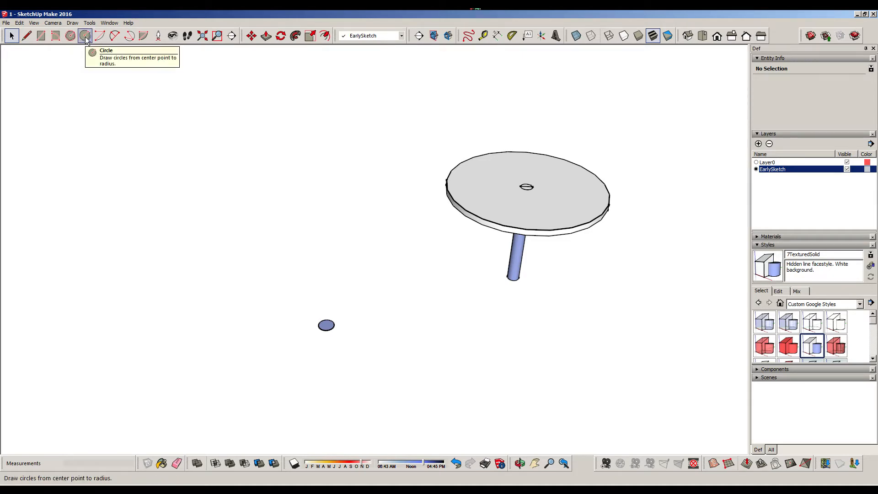
left_click(266, 36)
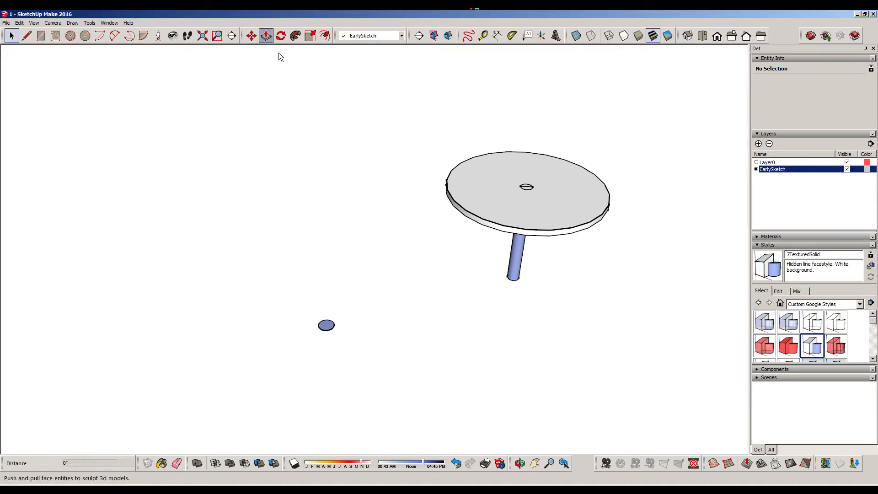
left_click_drag(329, 328, 328, 250)
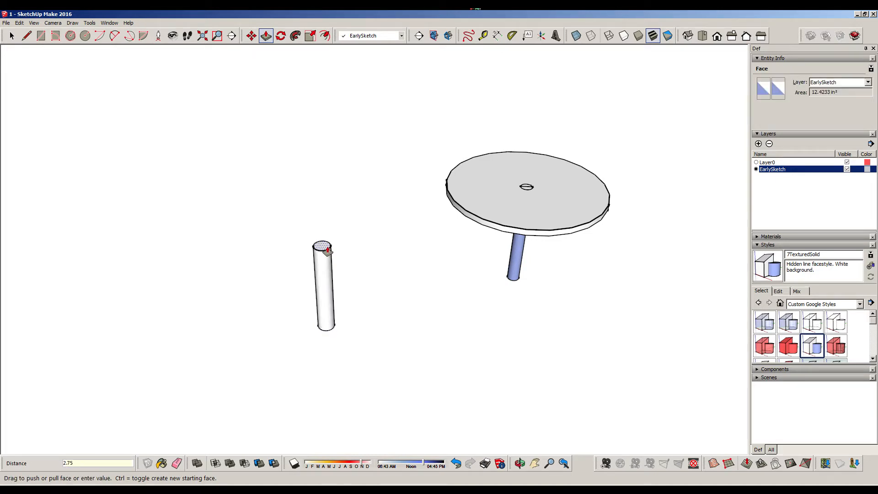
key("Return")
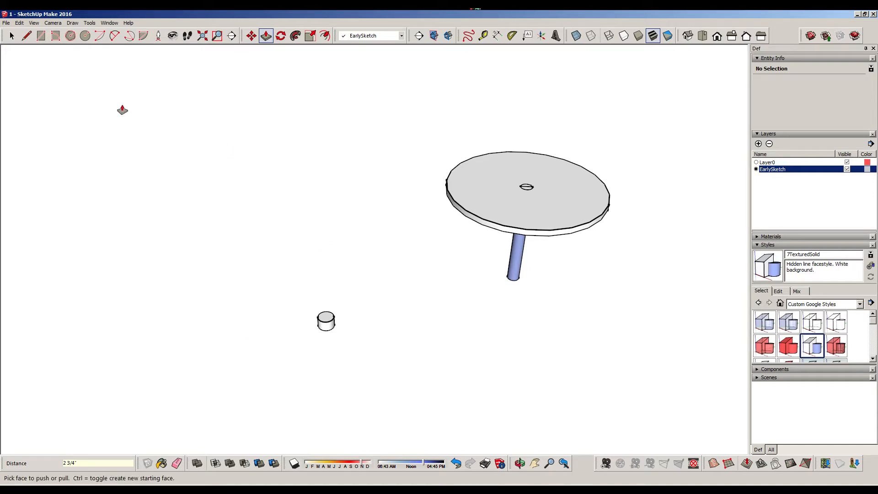
left_click(329, 320)
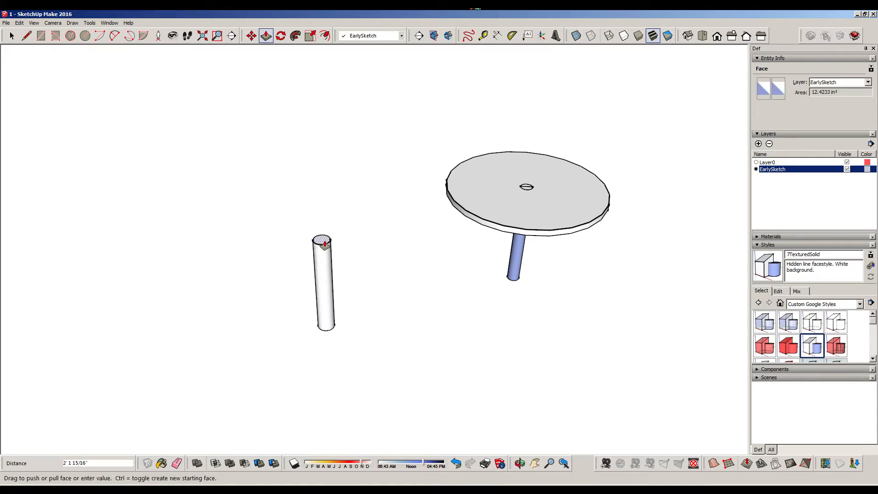
type("2.75'")
key("Return")
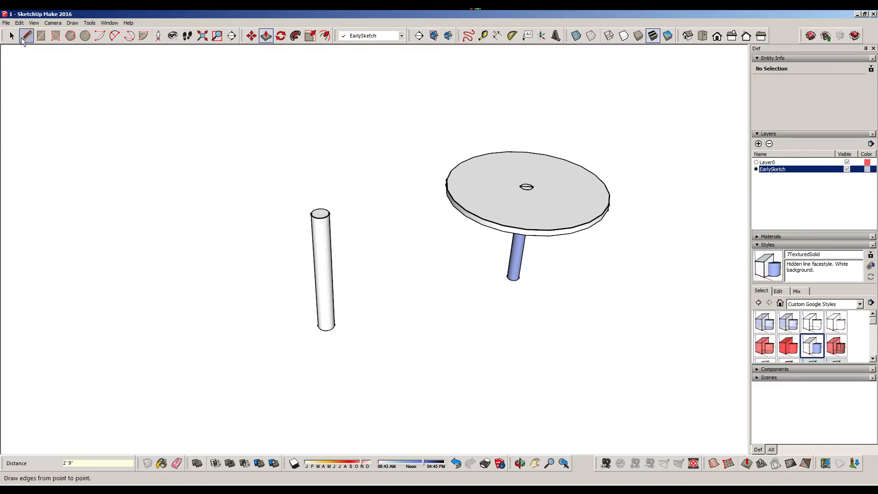
Select the entire new cylindrical leg and make it a group
left_click(12, 36)
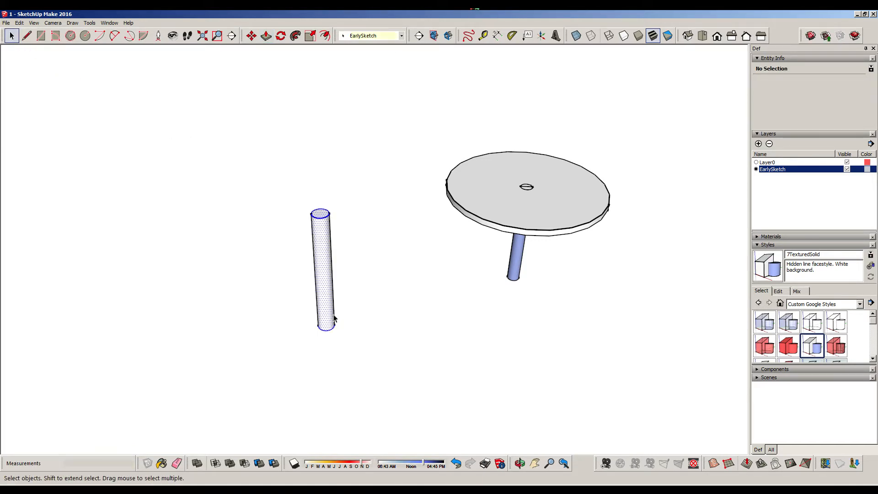
triple_click(319, 254)
right_click(321, 252)
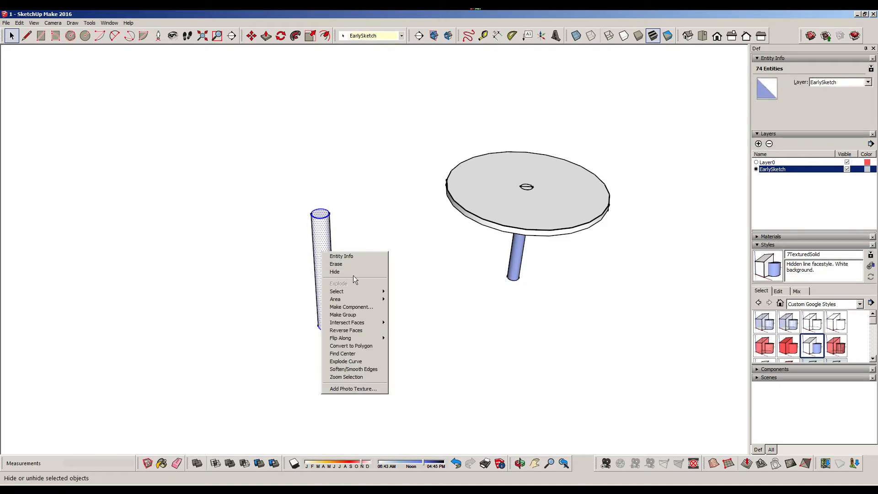
left_click(358, 315)
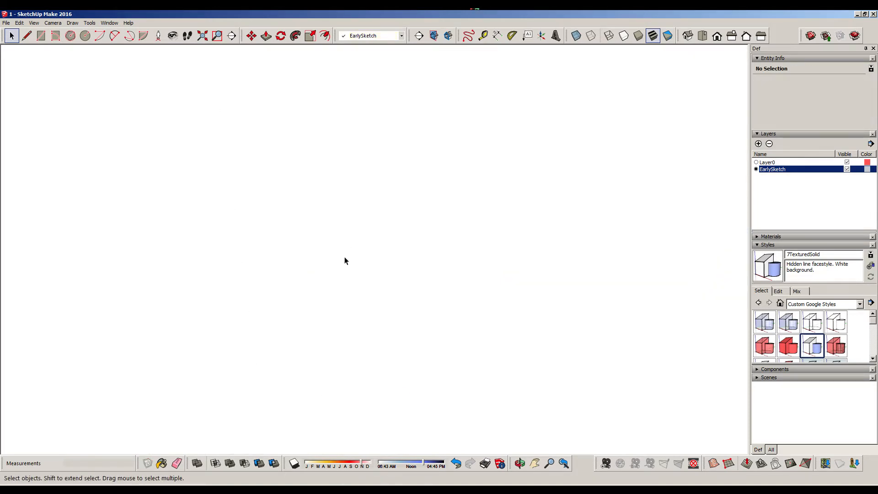
scroll(322, 245, "up", 5)
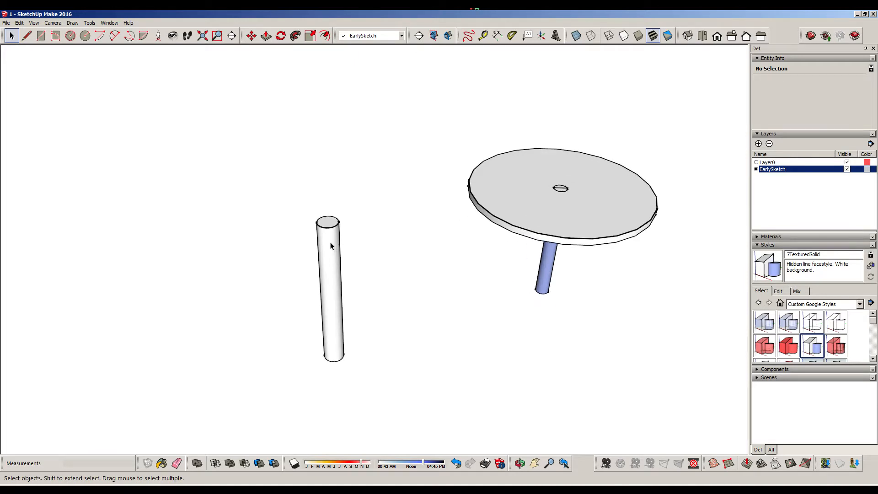
middle_click_drag(387, 185, 380, 133)
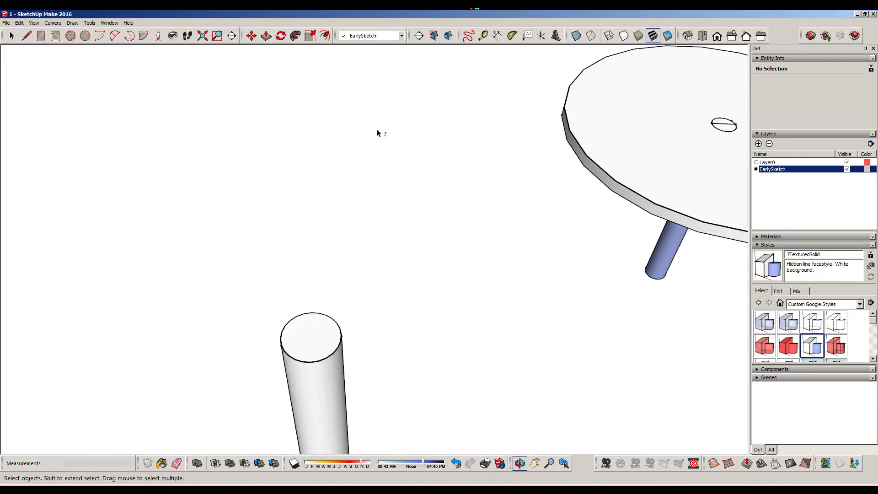
left_click(84, 36)
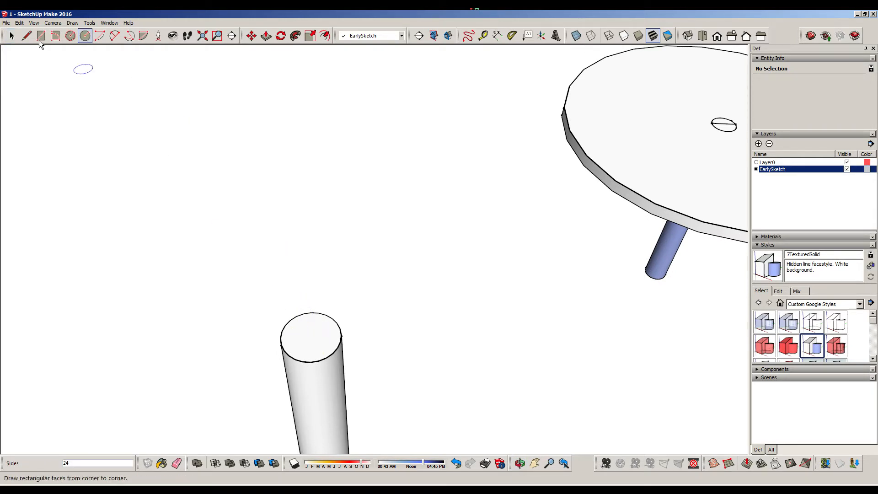
left_click(12, 36)
middle_click_drag(332, 247, 337, 192)
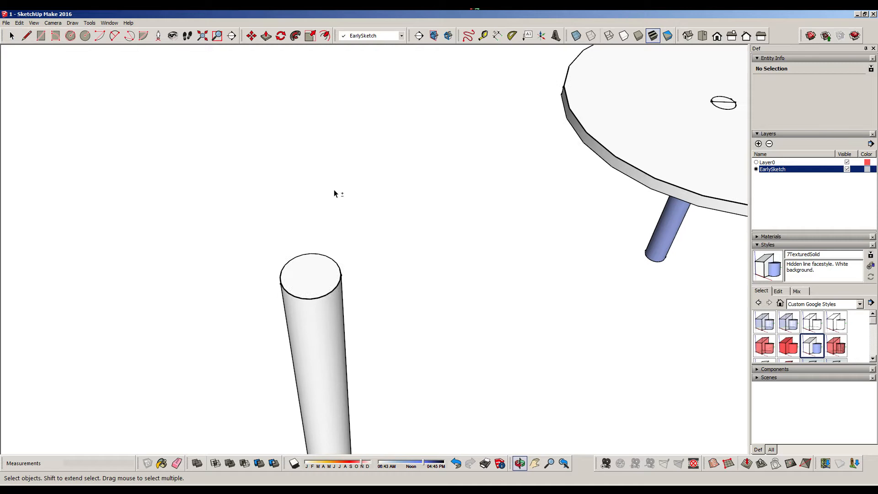
double_click(333, 331)
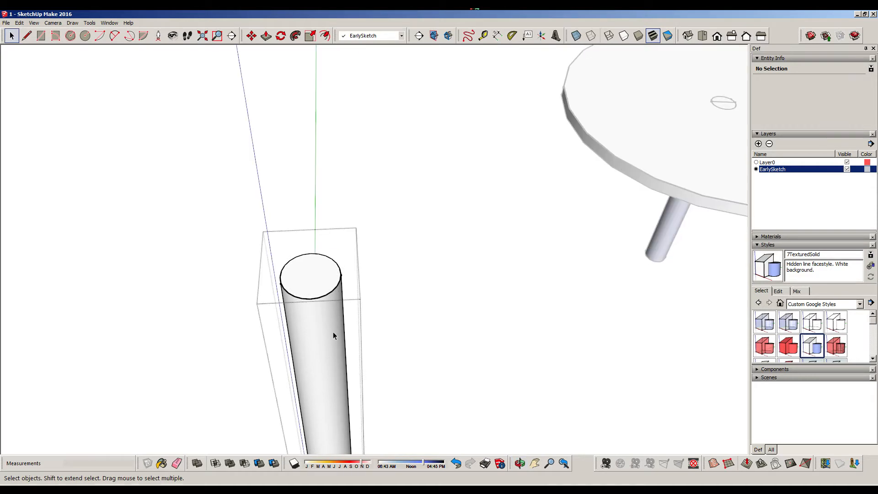
left_click(84, 36)
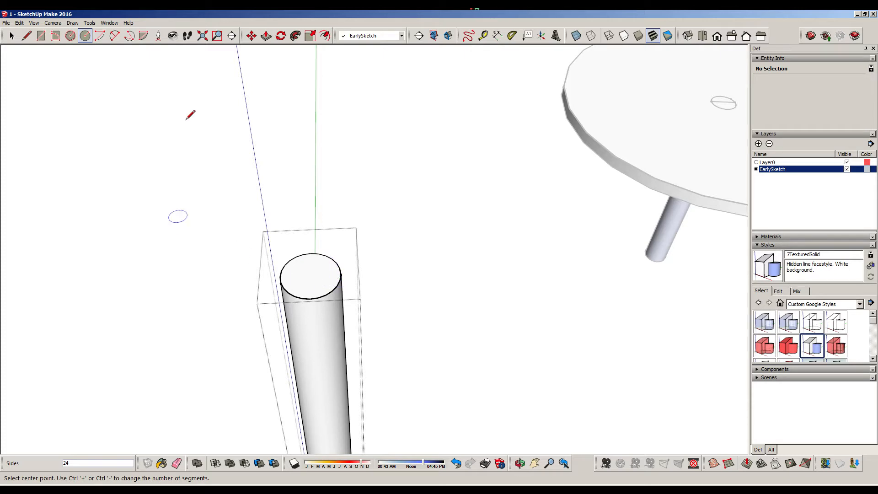
left_click(11, 35)
left_click(188, 309)
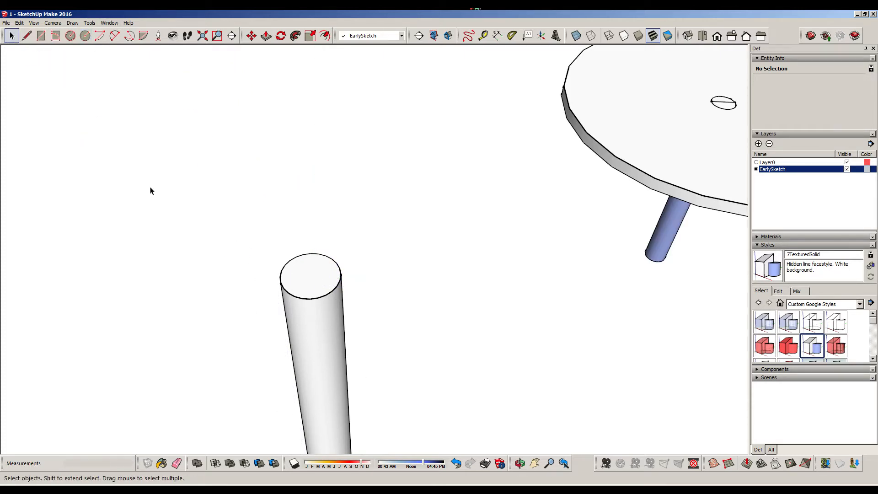
Draw a short line along the red axis from the centre of the separate leg's top face to just beyond its edge
left_click(26, 36)
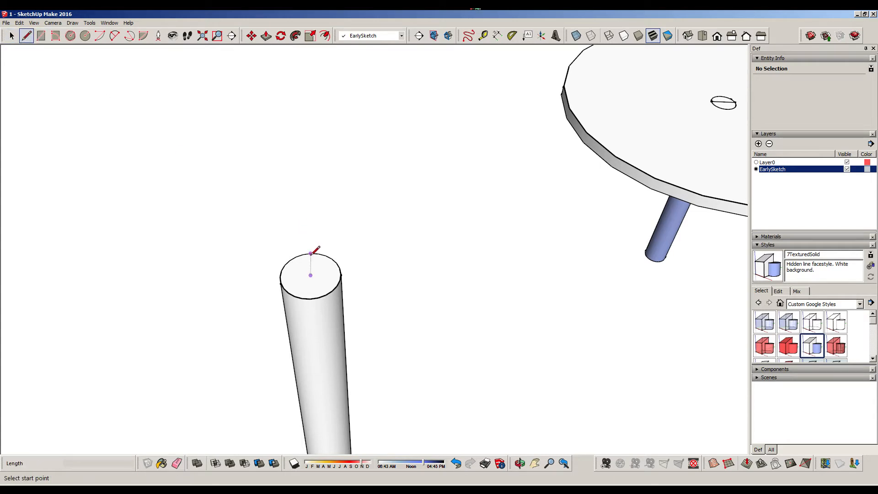
left_click(310, 275)
left_click(374, 272)
scroll(393, 270, "down", 6)
scroll(362, 275, "up", 8)
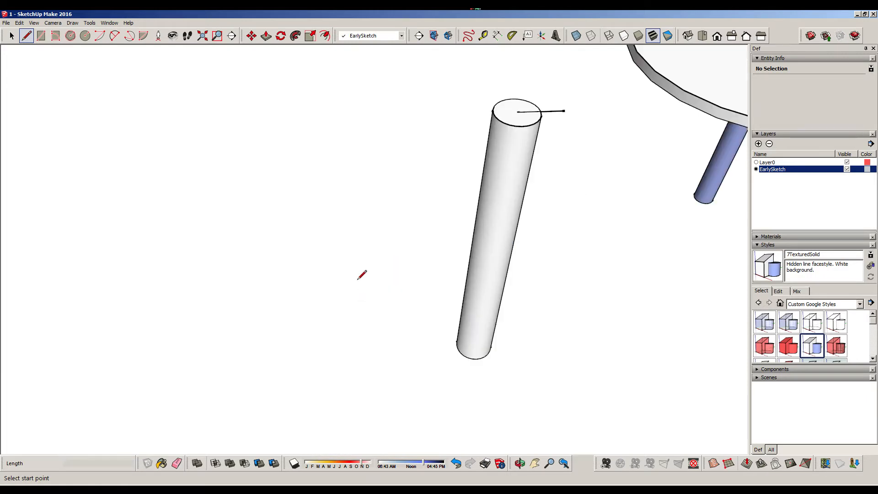
key("space")
middle_click_drag(366, 166, 37, 349)
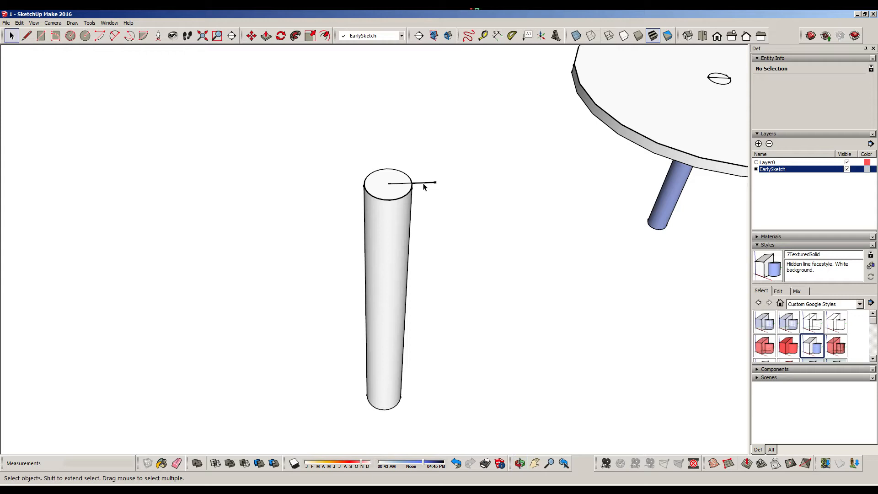
left_click(85, 36)
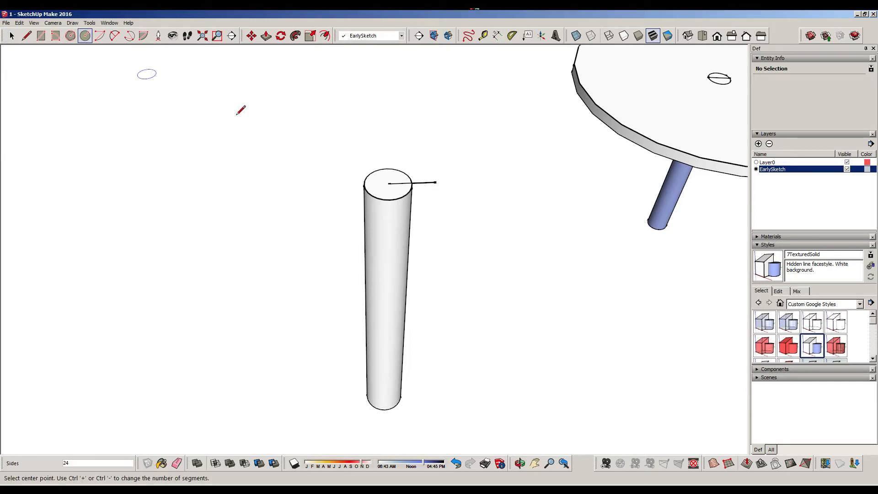
left_click(388, 184)
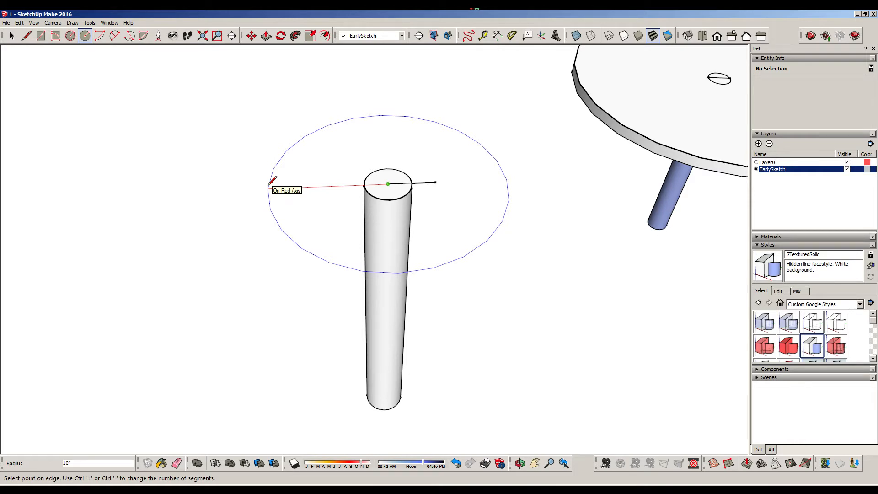
key("Escape")
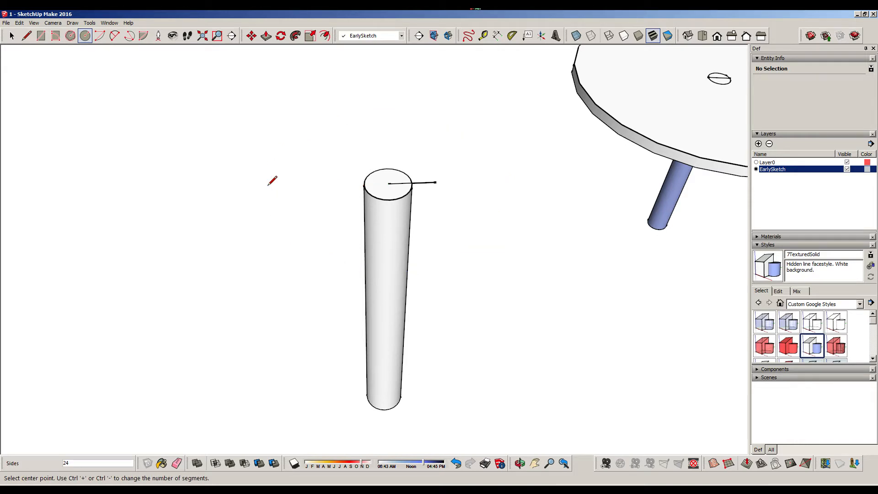
key("space")
Select the whole first round table and move it 10' along the red axis, away from the separate leg
scroll(306, 164, "down", 8)
middle_click_drag(368, 163, 299, 173)
left_click_drag(285, 153, 413, 262)
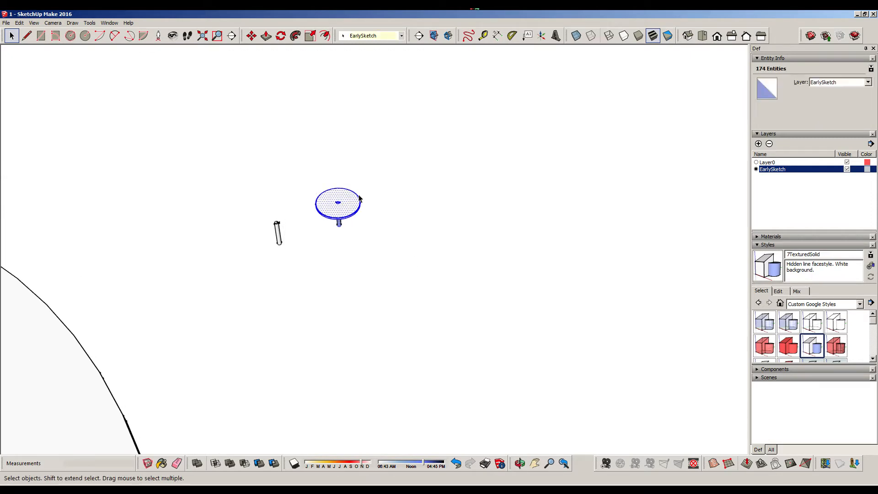
left_click(251, 35)
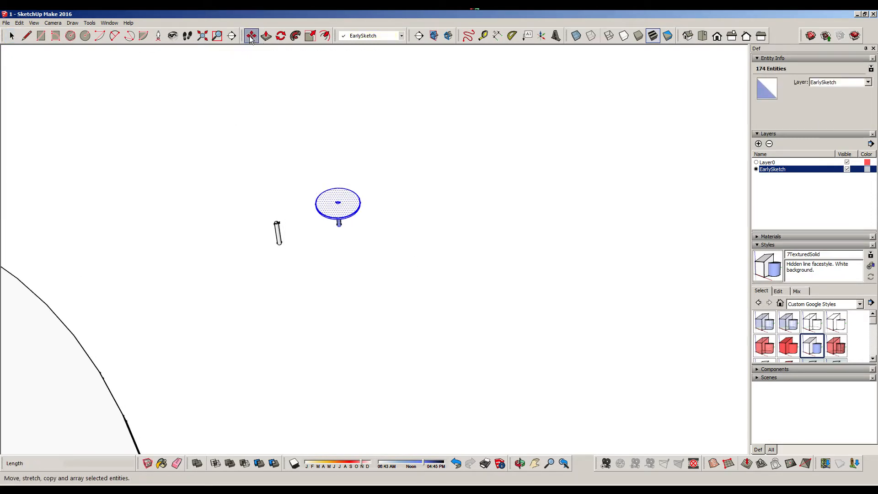
left_click(341, 261)
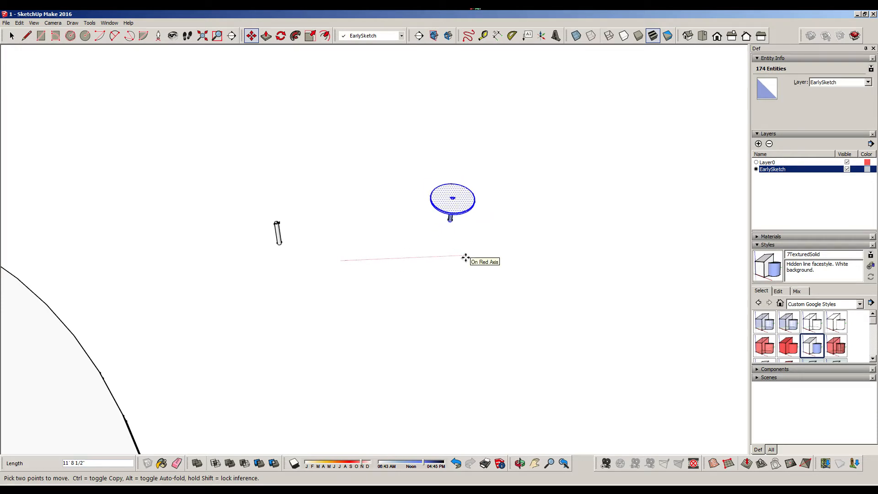
type("10")
key("Return")
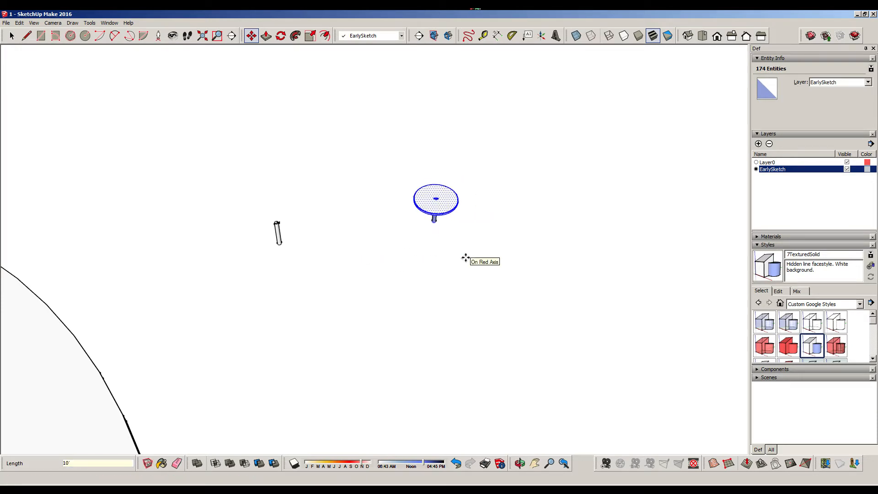
left_click(12, 35)
left_click(53, 90)
Draw a 2' radius circle centred on the top of the separate leg, at the start of the short line
scroll(309, 257, "up", 8)
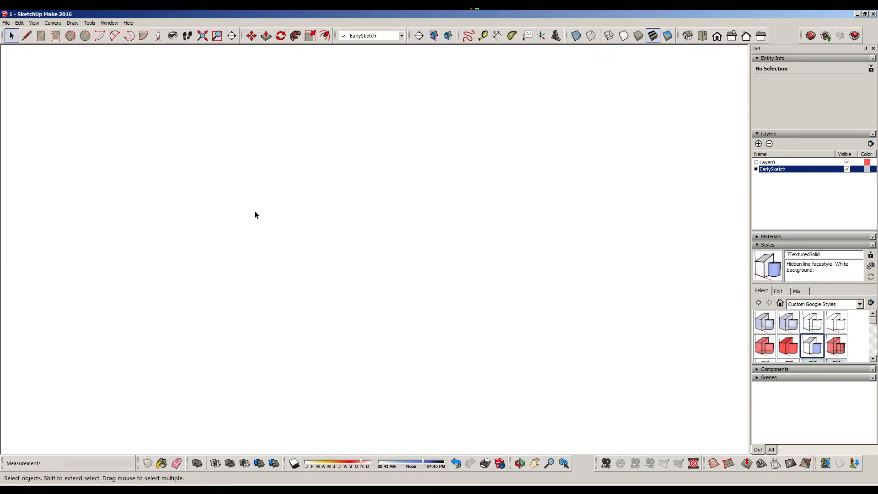
scroll(241, 191, "down", 5)
scroll(183, 128, "up", 4)
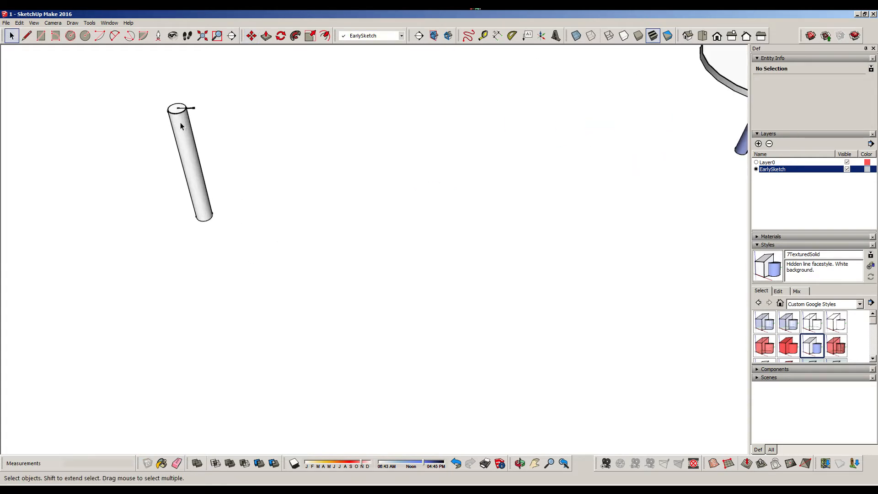
scroll(182, 126, "up", 2)
middle_click_drag(259, 138, 341, 229, "shift")
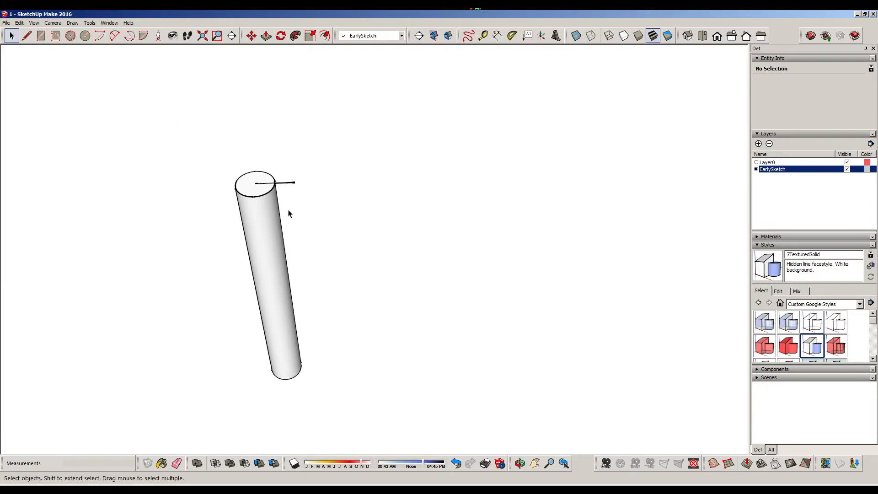
left_click(89, 39)
left_click(255, 184)
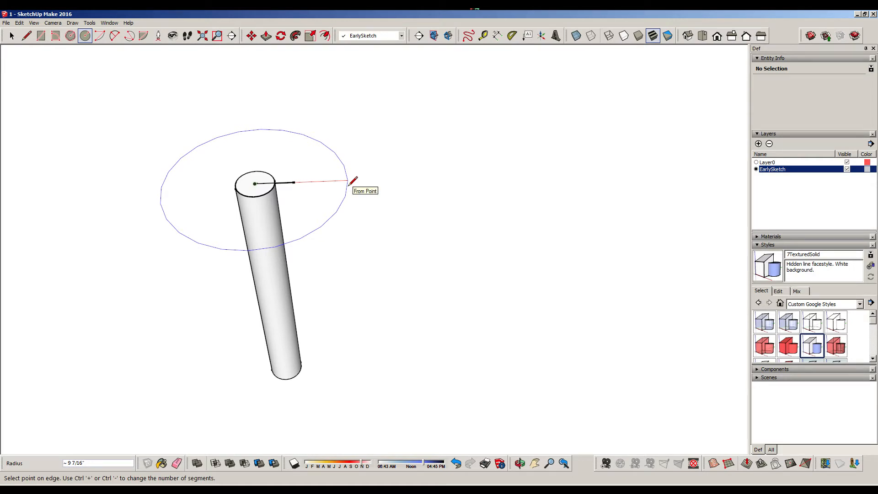
type("2'")
key("Return")
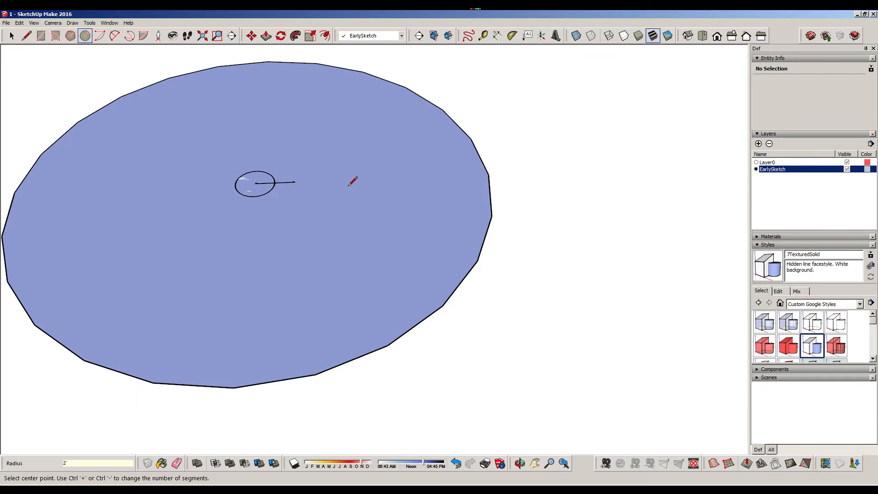
Reverse the face of the 2' radius circle so that its front side points up
left_click(296, 36)
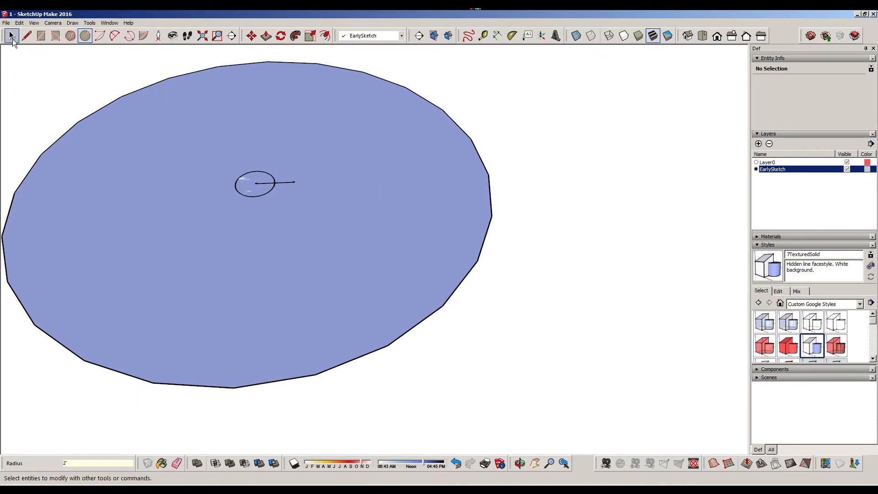
left_click(12, 36)
left_click(417, 203)
right_click(417, 204)
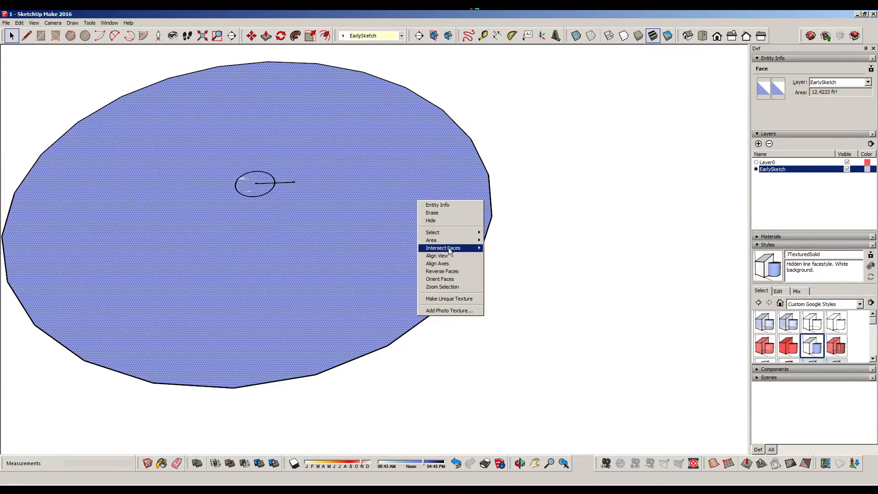
left_click(453, 267)
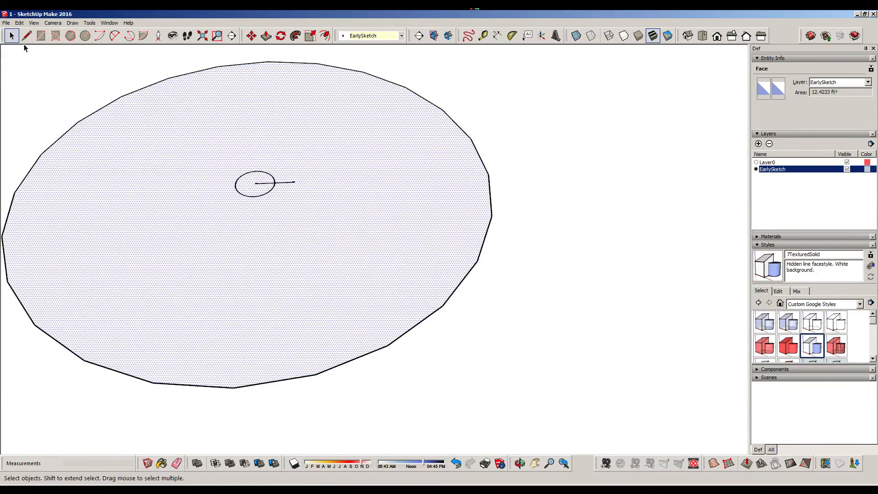
Delete the short guide line at the centre of the 2' radius circle
left_click(266, 36)
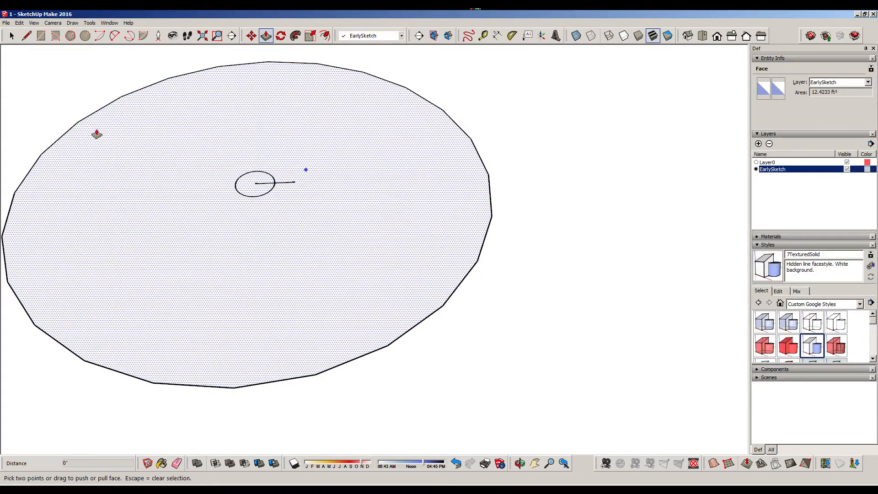
left_click(11, 35)
left_click(274, 183)
key("Delete")
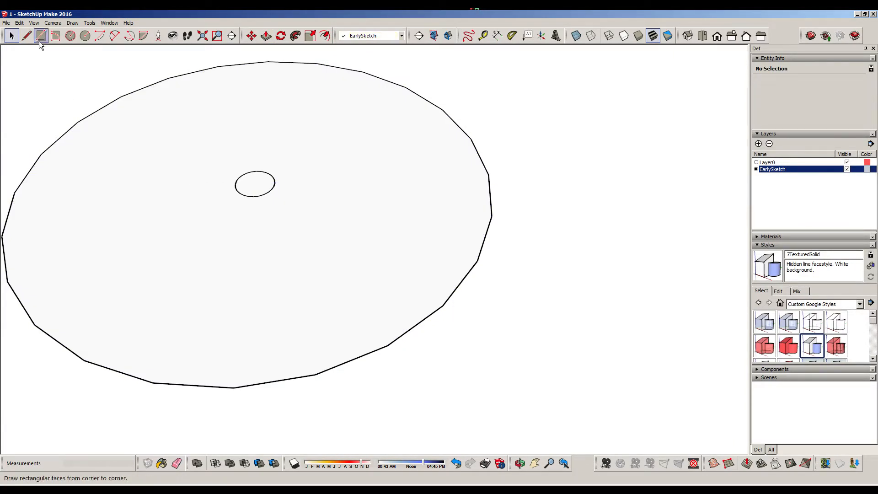
Extrude the 2' radius circle upward by 2" to form the tabletop
left_click(266, 36)
left_click(396, 190)
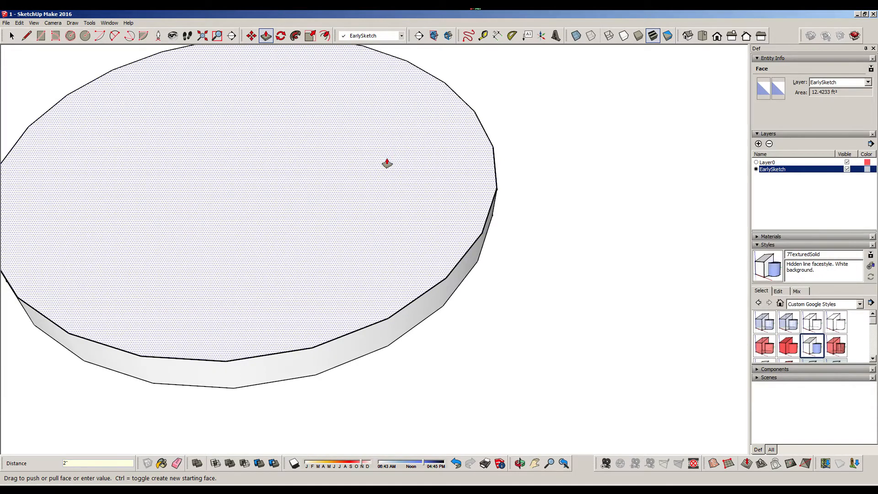
key("Return")
left_click(11, 35)
scroll(275, 138, "down", 1)
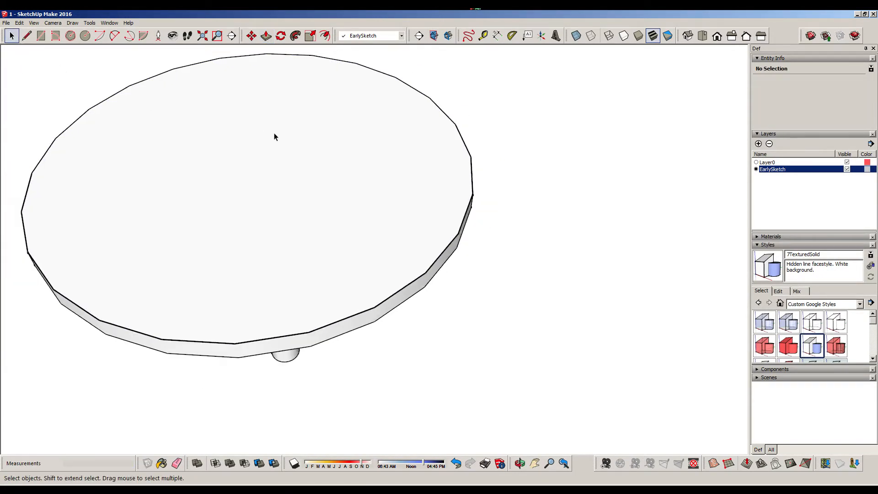
Select all the geometry of the new tabletop and make it a group
scroll(275, 137, "down", 2)
middle_click_drag(286, 155, 152, 119)
left_click_drag(144, 163, 432, 237)
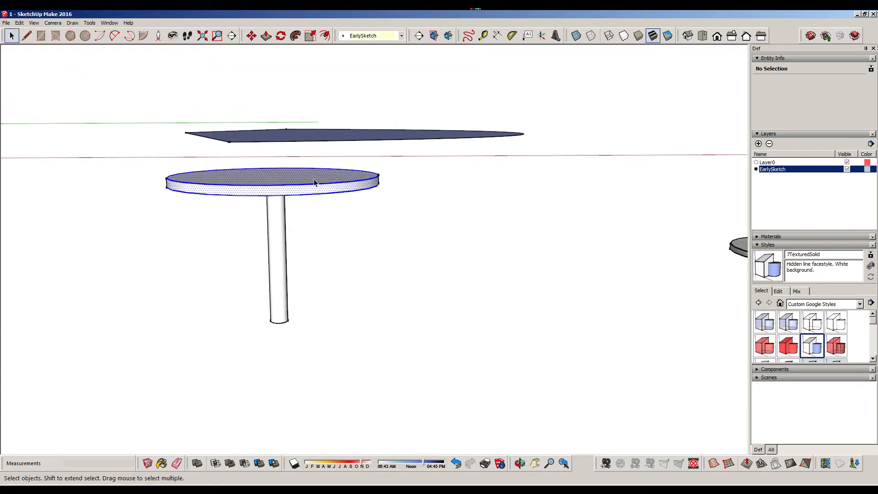
right_click(314, 183)
left_click(353, 240)
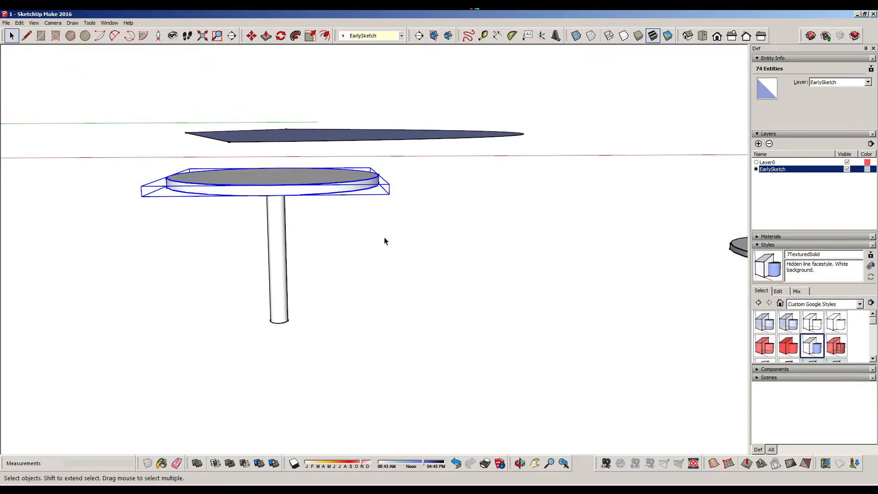
Select the tabletop group together with the leg group and combine them into one table group
left_click(385, 241)
scroll(384, 240, "down", 2)
middle_click_drag(384, 239, 235, 180)
left_click_drag(233, 177, 339, 289)
right_click(315, 220)
mouse_move(359, 270)
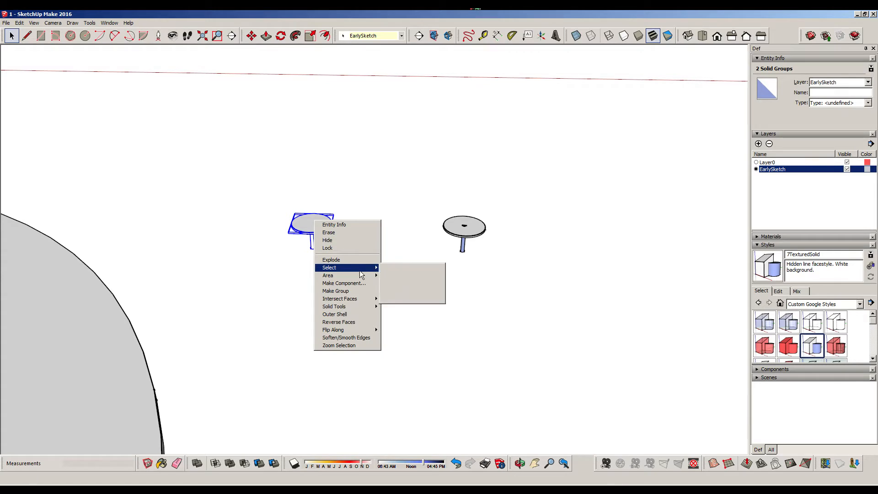
left_click(335, 291)
Copy the new table group and paste the copy onto the large disc, near its far edge
scroll(326, 243, "down", 5)
middle_click_drag(292, 268, 423, 226)
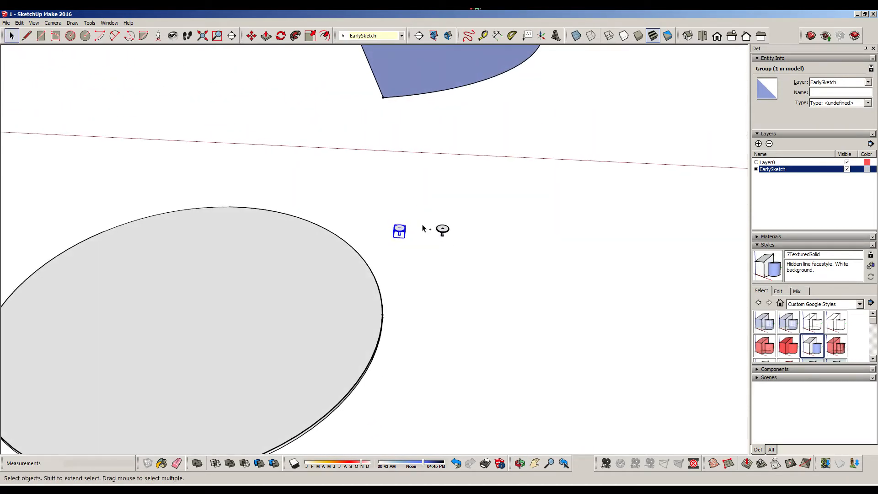
key("ctrl+v")
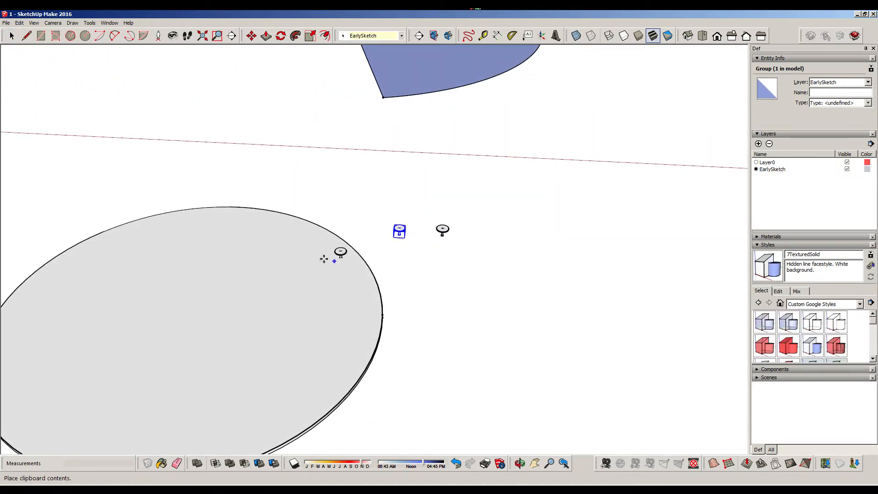
left_click(250, 227)
key("m")
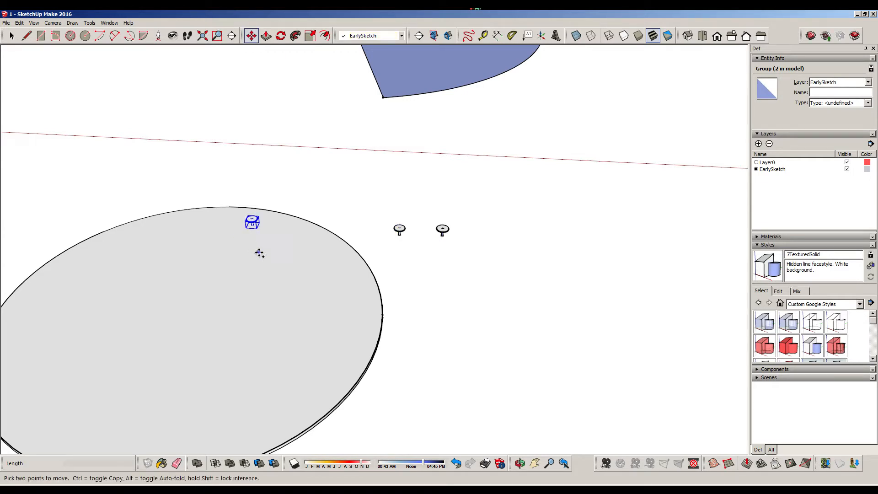
Paste 35 more copies of the table group, scattering them over the large disc from its far edge toward its near edge
middle_click_drag(314, 257, 392, 146, "shift")
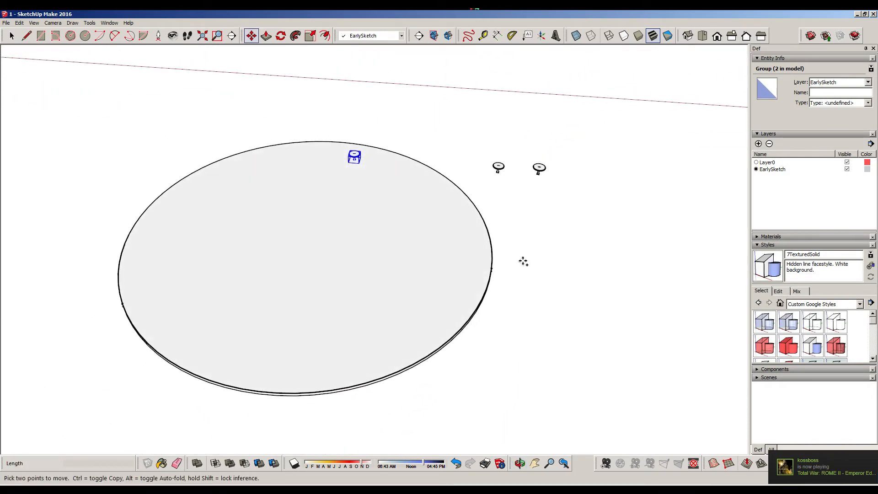
key("ctrl+v")
left_click(386, 174)
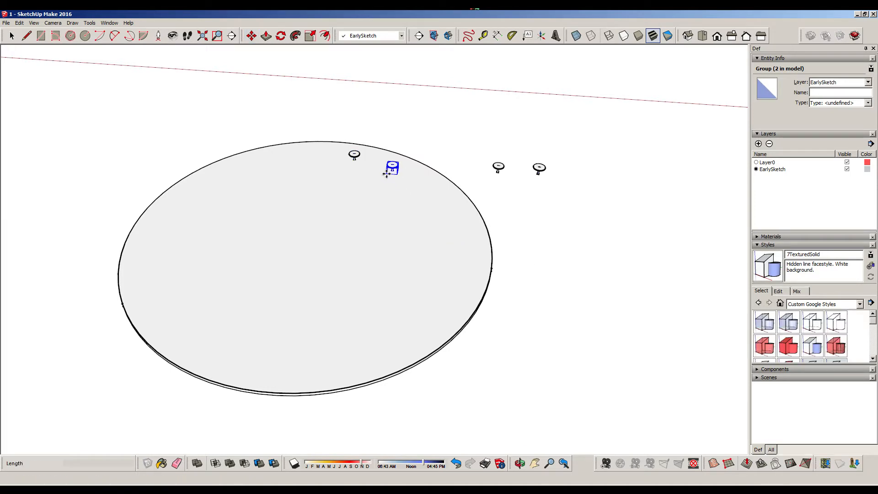
key("ctrl+v")
left_click(315, 190)
key("ctrl+v")
left_click(372, 201)
key("ctrl+v")
left_click(334, 216)
key("ctrl+v")
left_click(353, 186)
key("ctrl+v")
left_click(304, 160)
key("ctrl+v")
left_click(279, 180)
key("ctrl+v")
left_click(254, 175)
key("ctrl+v")
left_click(228, 188)
key("ctrl+v")
key("ctrl+v")
left_click(300, 221)
key("ctrl+v")
left_click(277, 239)
key("ctrl+v")
left_click(249, 232)
key("ctrl+v")
left_click(223, 216)
key("ctrl+v")
left_click(183, 211)
key("ctrl+v")
left_click(179, 235)
key("ctrl+v")
left_click(177, 270)
key("ctrl+v")
left_click(223, 255)
key("ctrl+v")
left_click(210, 239)
key("ctrl+v")
left_click(287, 274)
key("ctrl+v")
left_click(263, 256)
key("ctrl+v")
left_click(244, 269)
key("ctrl+v")
left_click(214, 269)
key("ctrl+v")
left_click(203, 286)
key("ctrl+v")
left_click(181, 295)
key("ctrl+v")
left_click(162, 310)
key("ctrl+v")
left_click(198, 324)
key("ctrl+v")
left_click(229, 293)
left_click(262, 281)
key("ctrl+v")
left_click(241, 316)
key("ctrl+v")
left_click(254, 297)
key("ctrl+v")
left_click(286, 314)
key("ctrl+v")
left_click(248, 343)
key("ctrl+v")
left_click(280, 333)
key("ctrl+v")
left_click(309, 321)
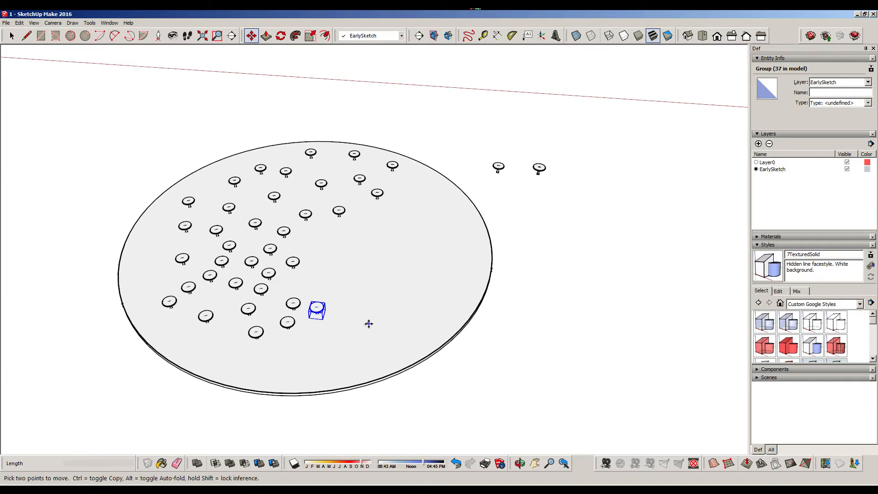
left_click(11, 36)
left_click(564, 281)
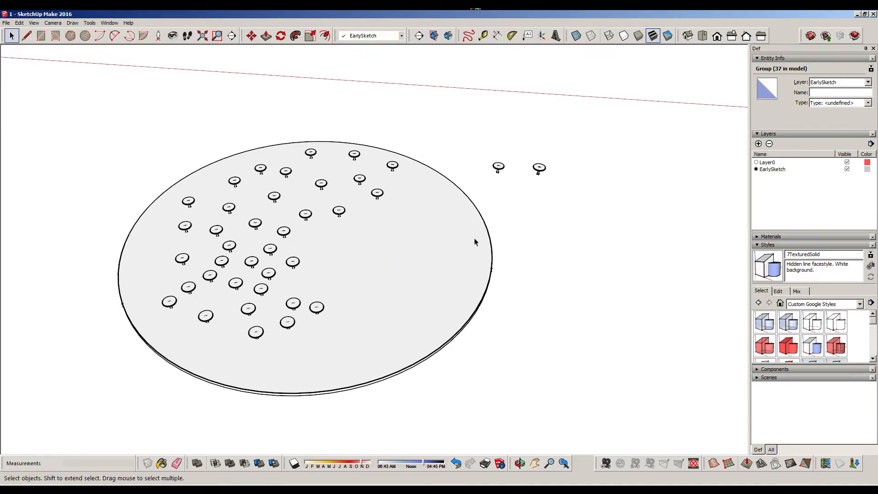
Reverse the blue fan-shaped face near the disc so its front side faces up
middle_click_drag(475, 243, 404, 232)
scroll(403, 231, "down", 6)
mouse_move(321, 154)
middle_mouse_down()
mouse_move(315, 214)
mouse_move(298, 255)
mouse_move(332, 269)
middle_mouse_up()
mouse_move(399, 309)
middle_mouse_down()
mouse_move(306, 238)
mouse_move(355, 285)
middle_mouse_up()
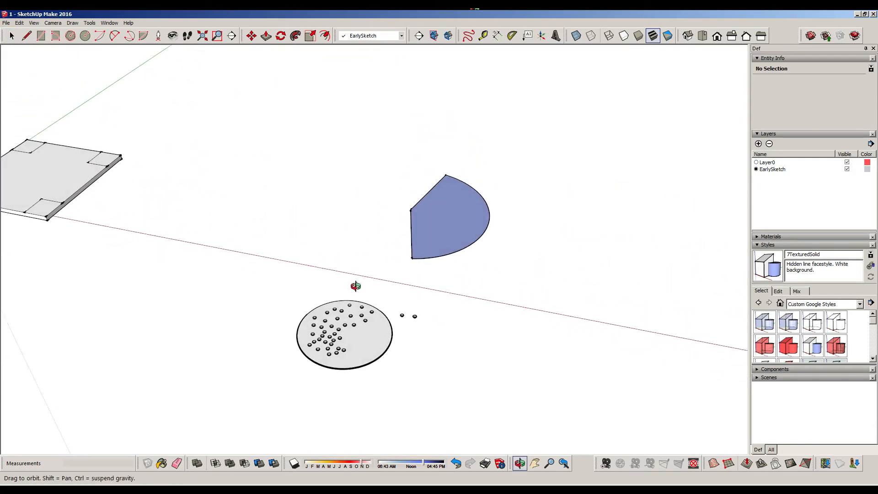
middle_click_drag(236, 231, 477, 286)
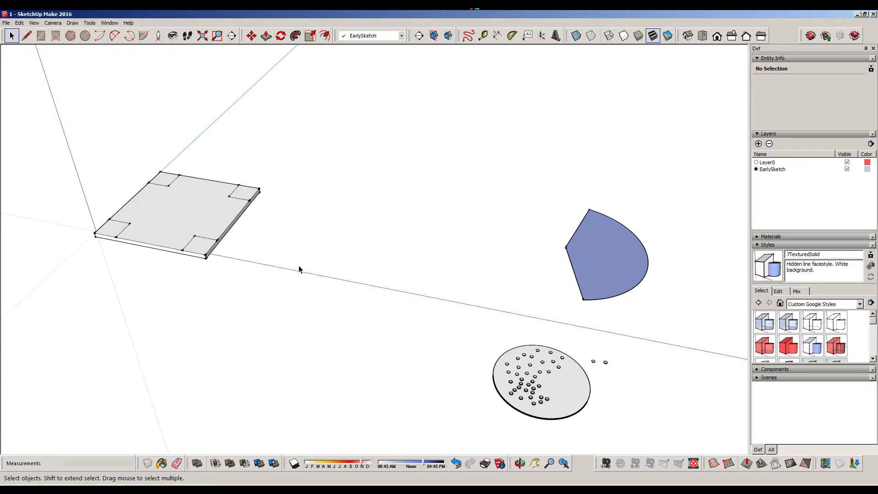
key("o")
left_click_drag(446, 234, 302, 225)
key("space")
left_click(390, 280)
right_click(362, 266)
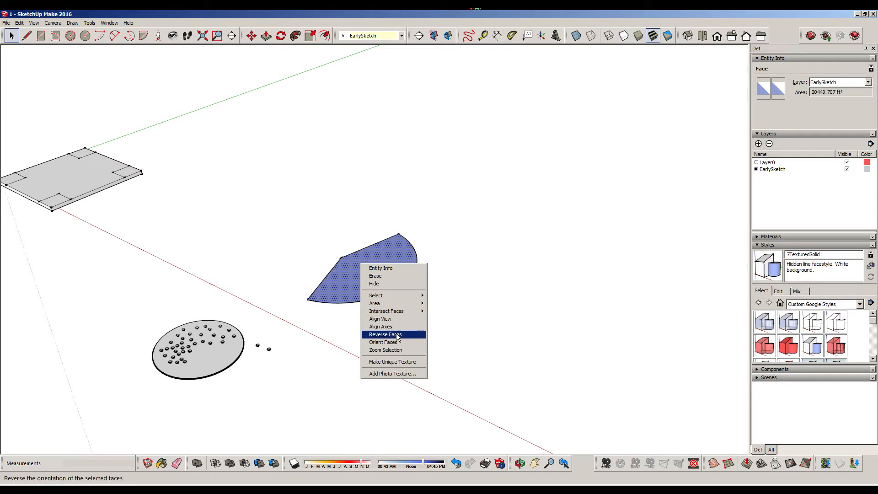
left_click(385, 334)
left_click(285, 248)
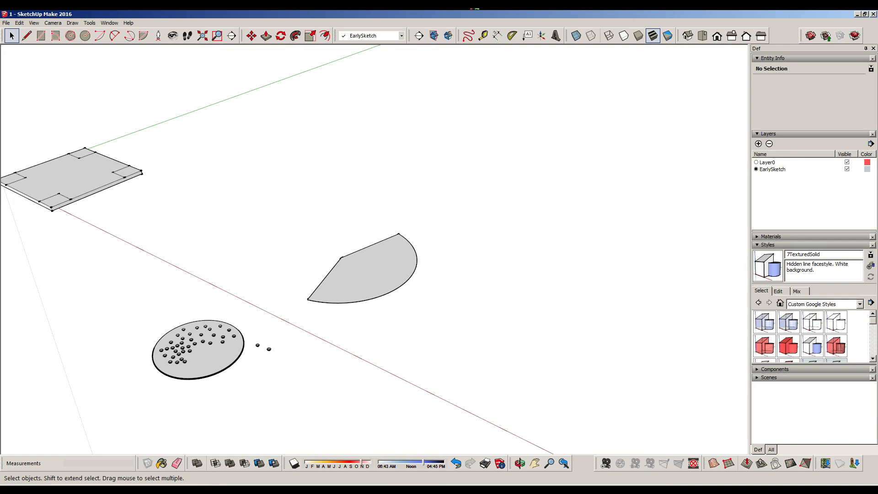
Select all the geometry of the square slab with the notched corner outlines and make it a group
middle_click_drag(256, 206, 522, 267, "shift")
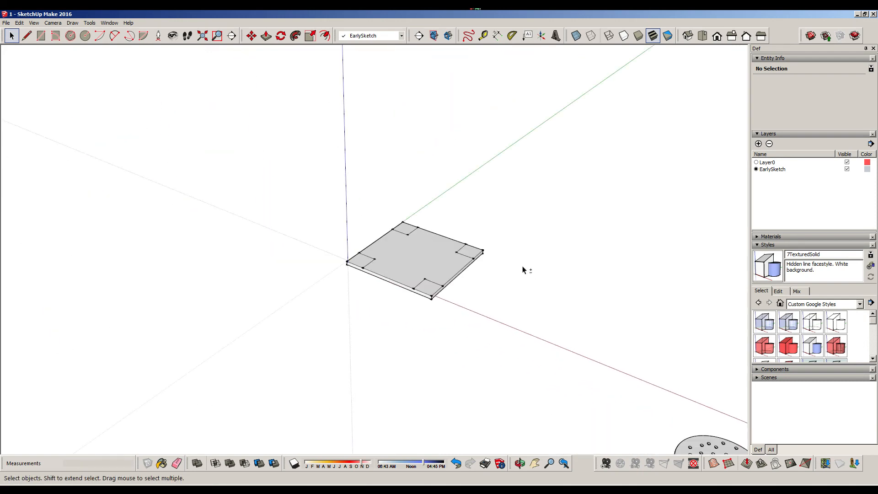
scroll(445, 235, "up", 4)
scroll(444, 248, "up", 2)
middle_click_drag(436, 262, 430, 194, "shift")
mouse_move(472, 165)
middle_mouse_down()
mouse_move(456, 235)
mouse_move(428, 133)
mouse_move(104, 122)
mouse_move(468, 162)
mouse_move(482, 180)
middle_mouse_up()
key("space")
scroll(475, 191, "down", 3)
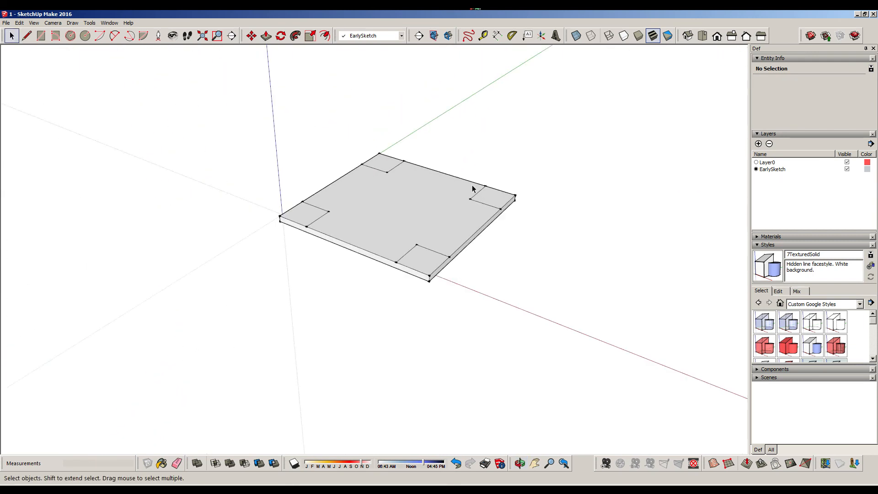
left_click_drag(236, 105, 552, 325)
right_click(425, 210)
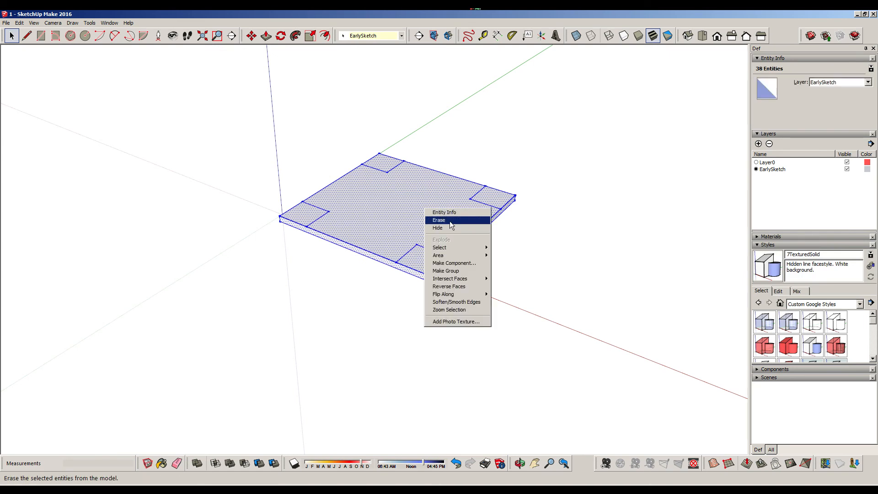
left_click(461, 270)
left_click(514, 261)
Draw a diagonal line across the square slab's top face, from the corner near the origin to the opposite corner
middle_click_drag(531, 228, 433, 236)
scroll(433, 236, "up", 3)
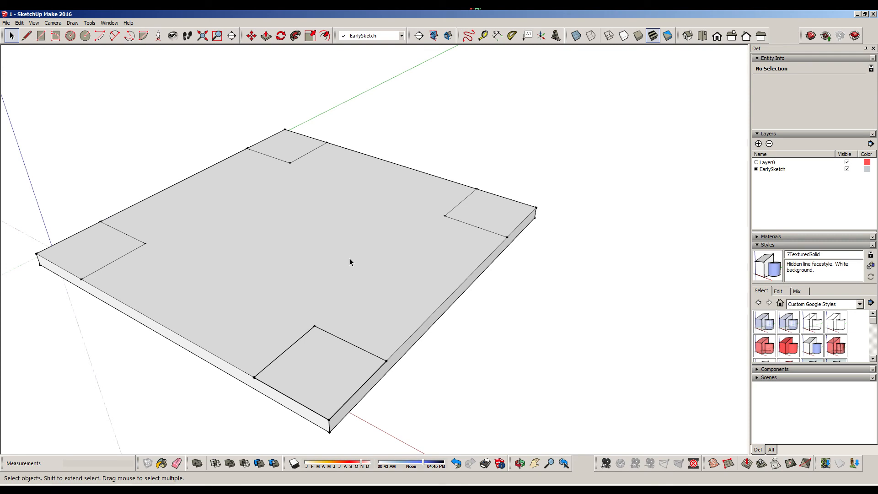
scroll(350, 261, "down", 3)
middle_click_drag(341, 247, 396, 257, "shift")
scroll(397, 271, "up", 1)
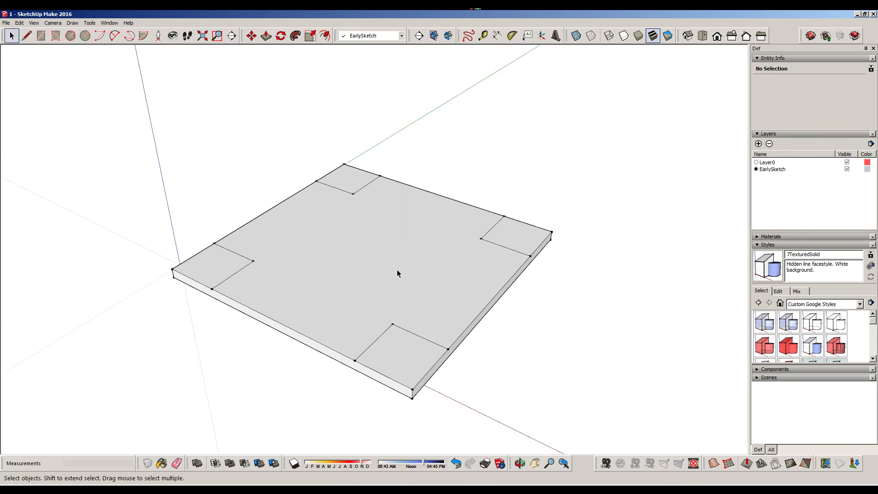
scroll(397, 271, "up", 1)
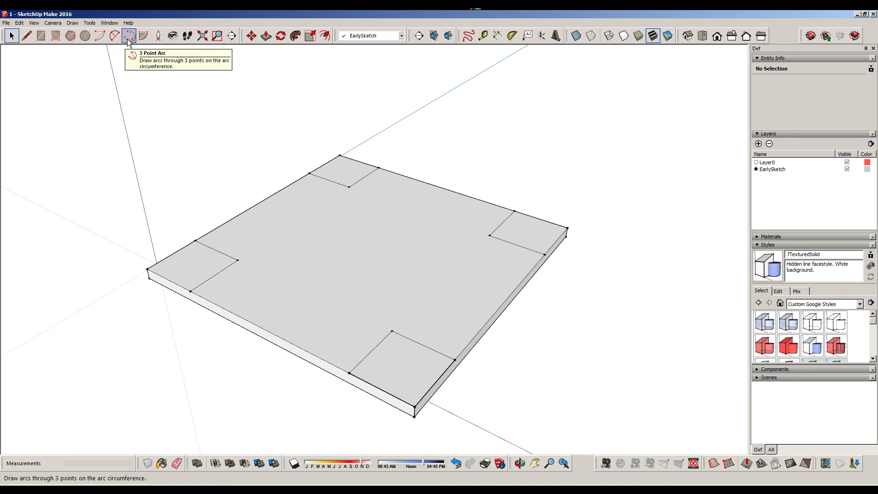
left_click(88, 39)
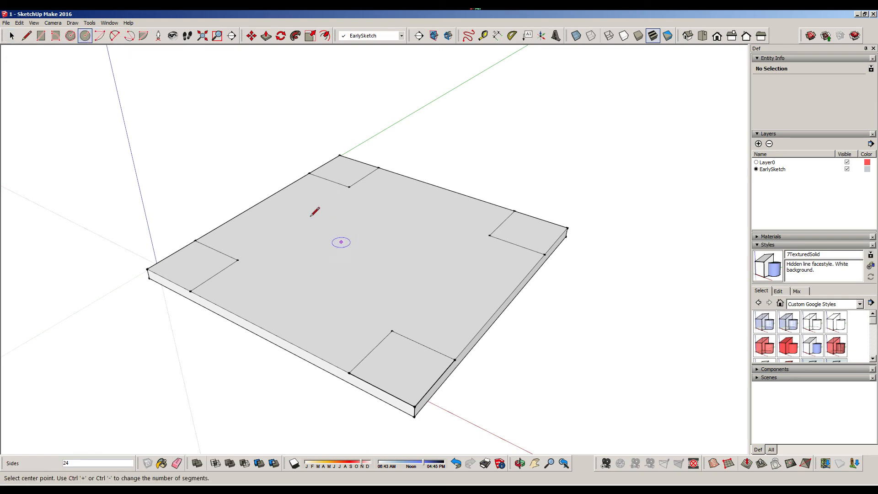
left_click(26, 37)
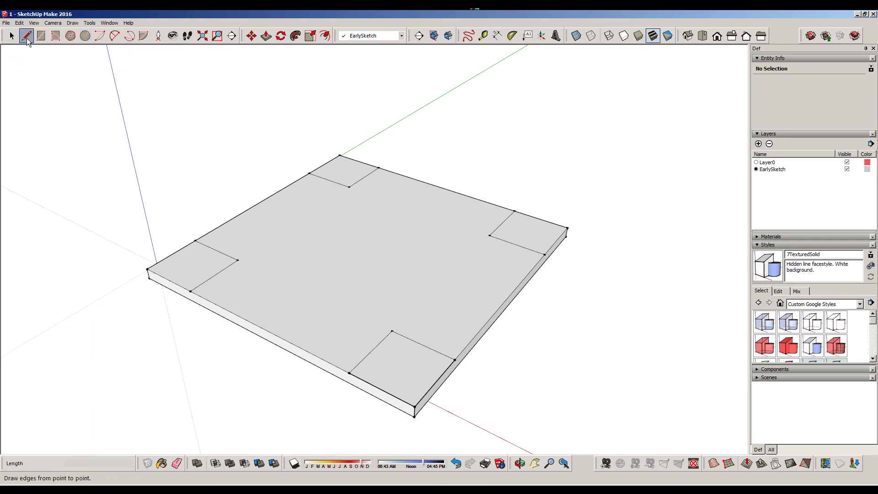
left_click(147, 268)
left_click(568, 228)
Draw a circle centred on the midpoint of the slab's diagonal, with a radius of 40
left_click(85, 36)
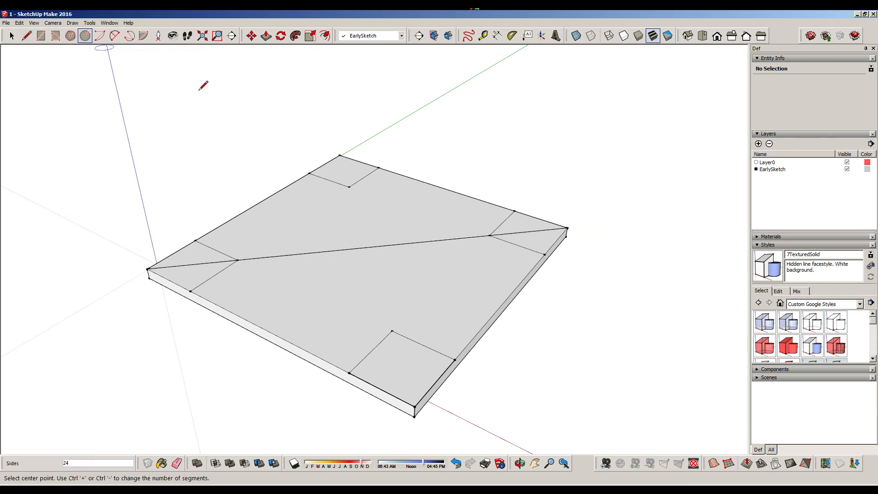
left_click(367, 248)
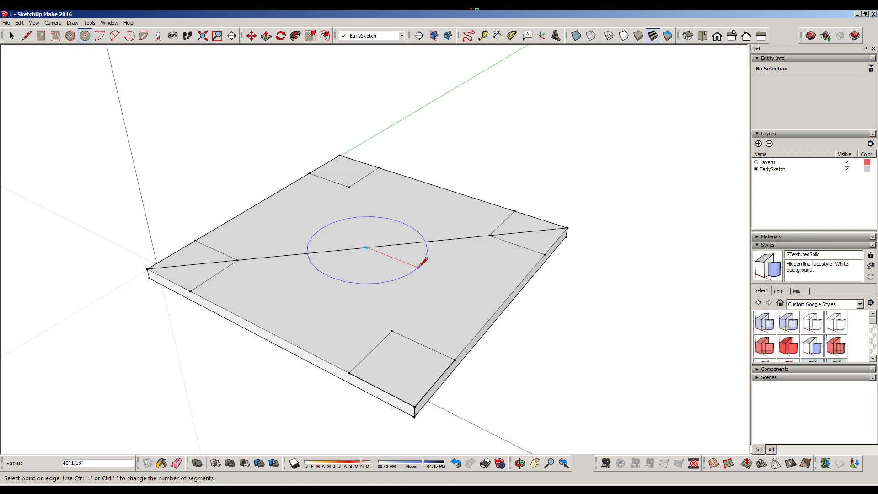
type("40")
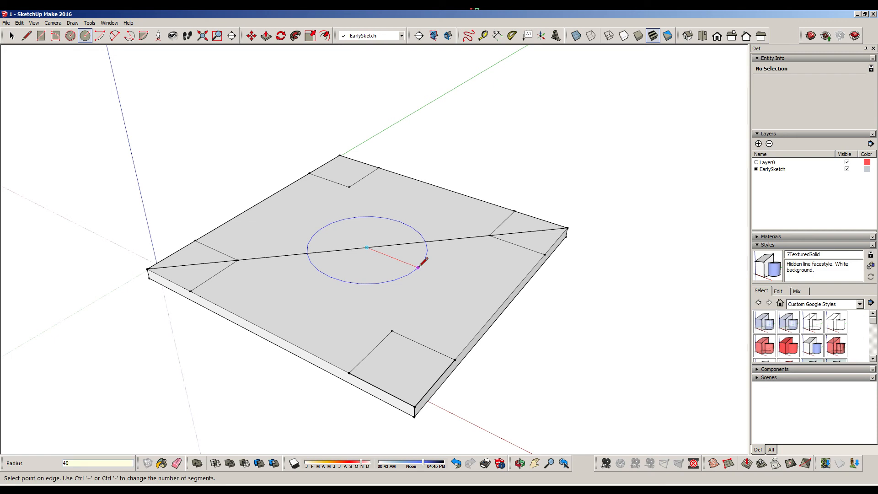